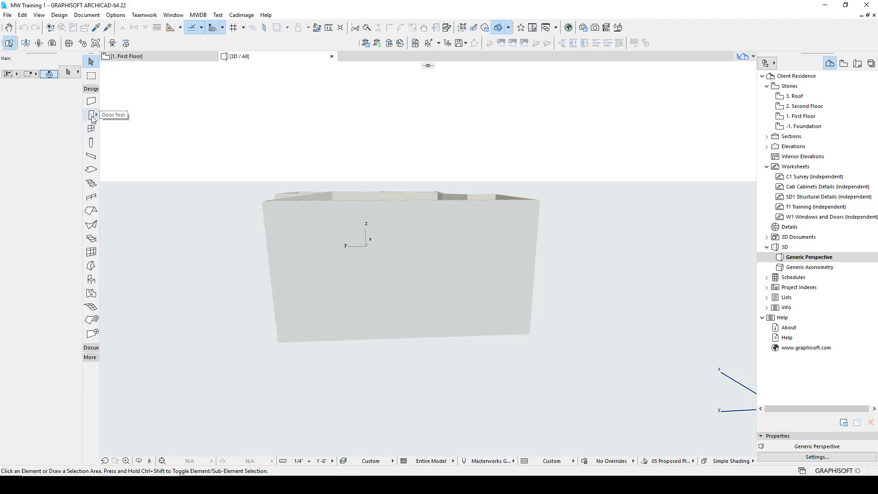
Step: Open the Window tool's default settings and browse the library folders for metal and wood windows, openings, and louvres and vents
click(92, 129)
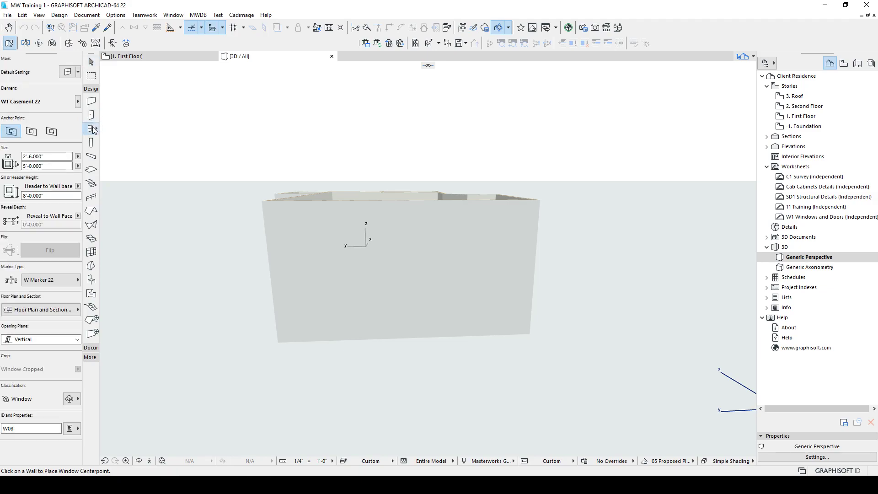
click(67, 75)
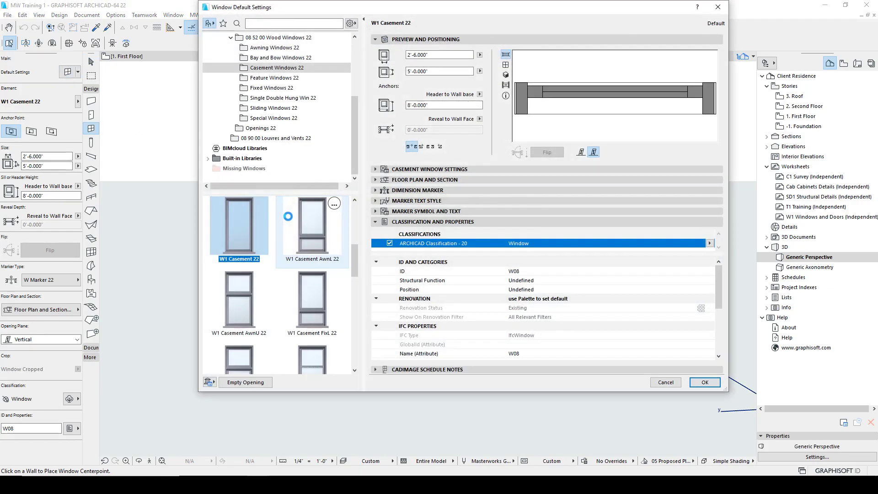
drag(356, 119, 356, 97)
click(266, 59)
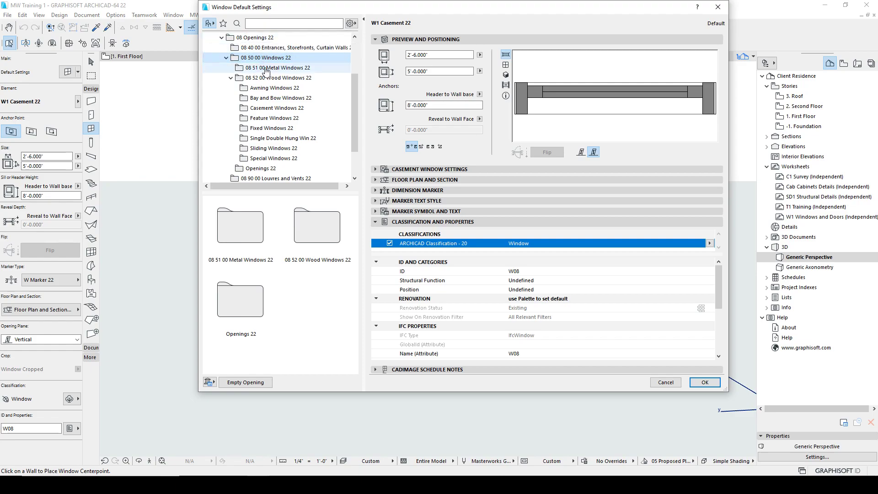
click(264, 68)
click(257, 79)
click(230, 79)
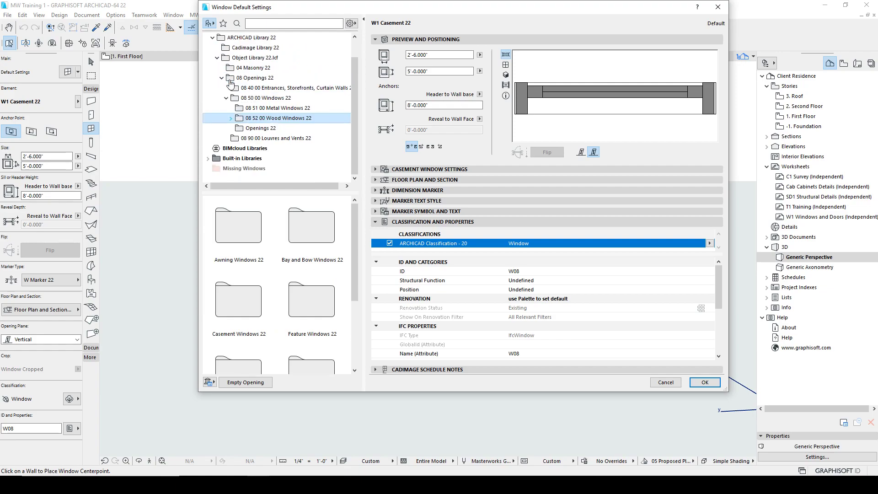
click(252, 129)
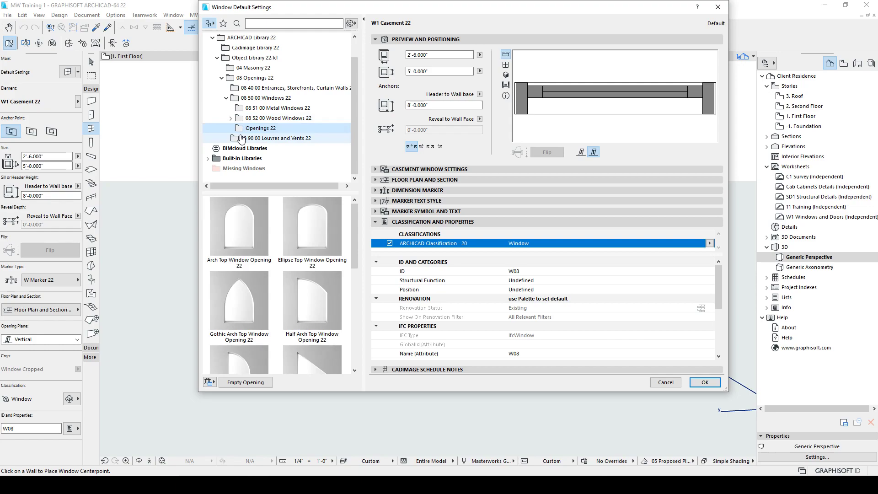
click(242, 138)
click(225, 98)
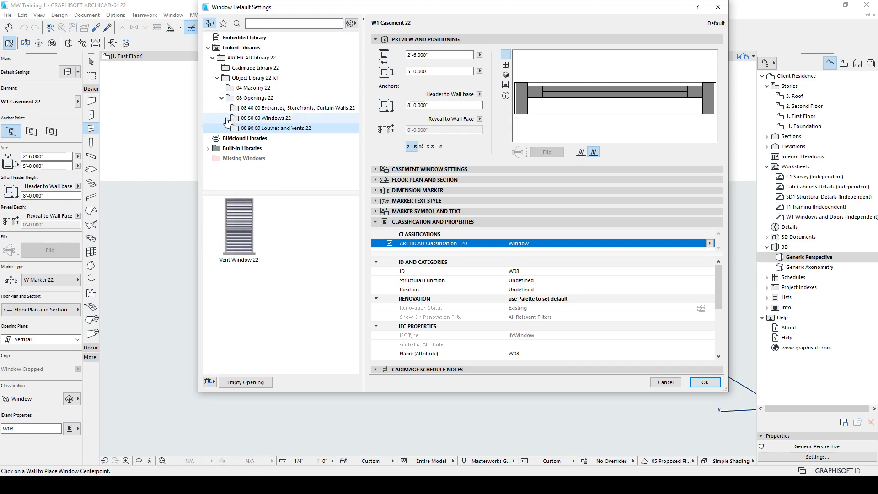
Step: Expand the 08 52 00 Wood Windows 22 library folder and show the Casement Windows 22 models from the first one
click(226, 118)
scroll(323, 125, down, 1)
click(231, 118)
scroll(274, 124, down, 1)
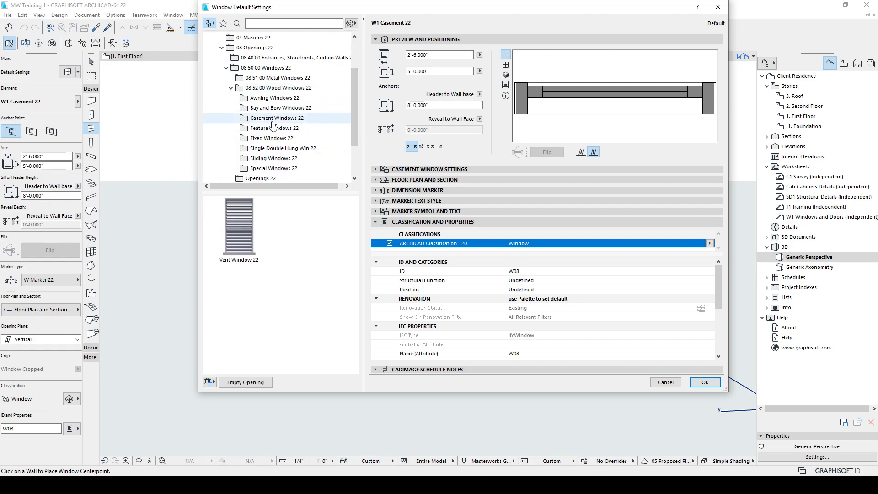
click(274, 118)
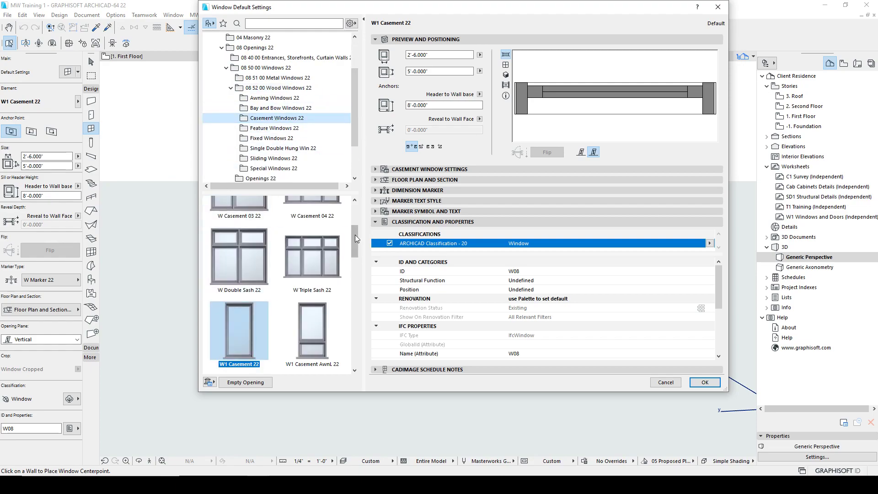
drag(355, 235, 355, 207)
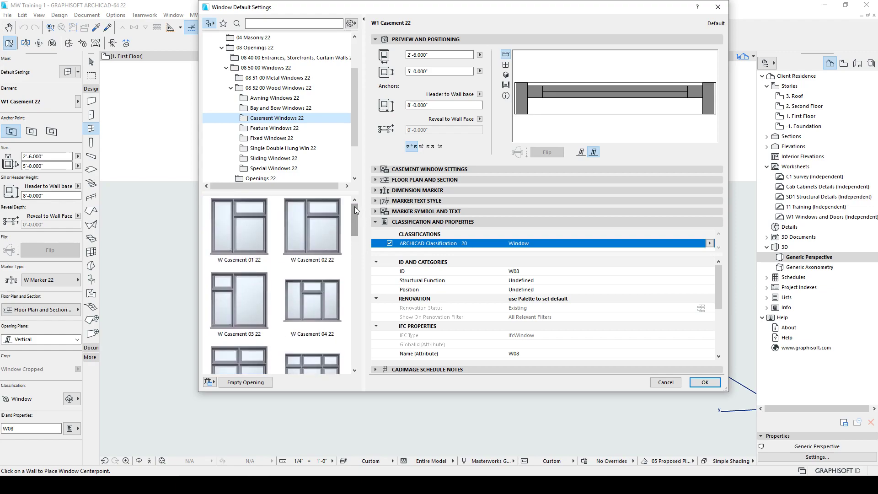
Step: Collapse the Classification and Properties section, then enlarge and reposition the settings dialog with W1 Casement 22 in view
click(376, 222)
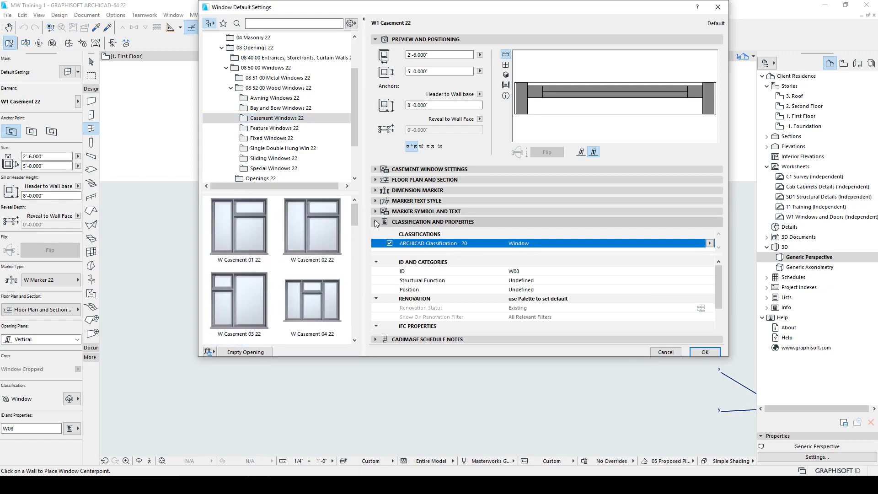
click(376, 223)
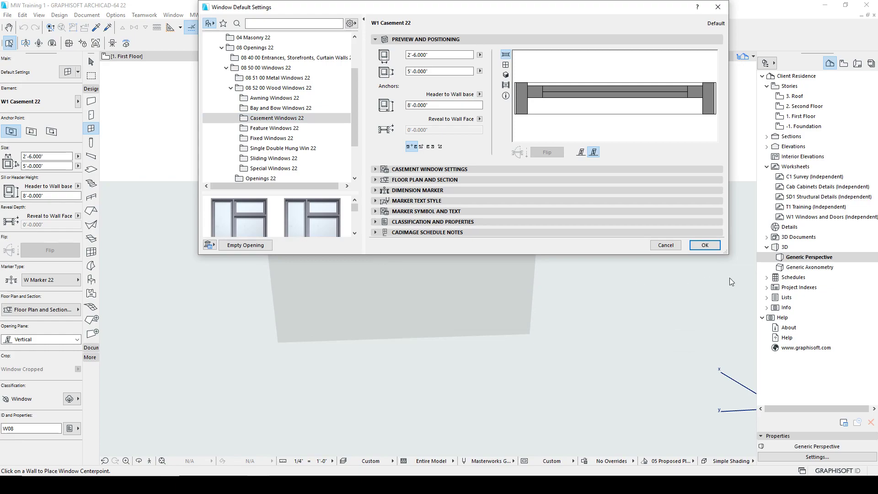
drag(724, 254, 733, 434)
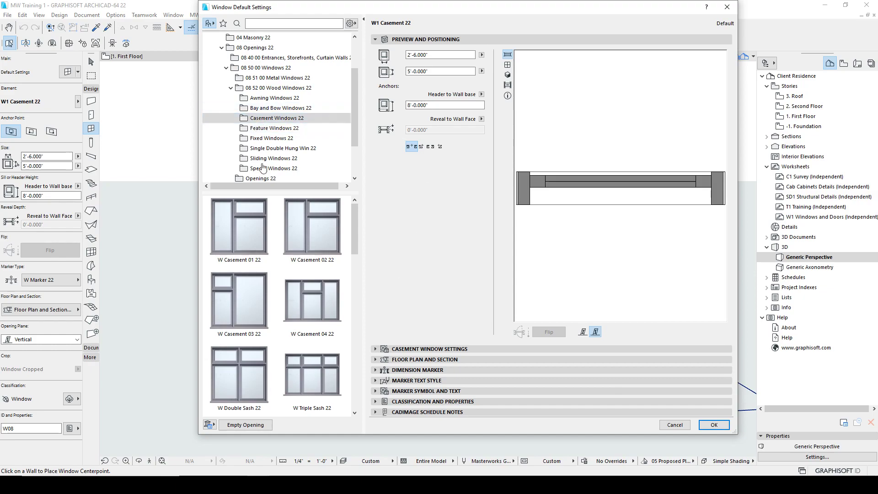
drag(356, 220, 355, 256)
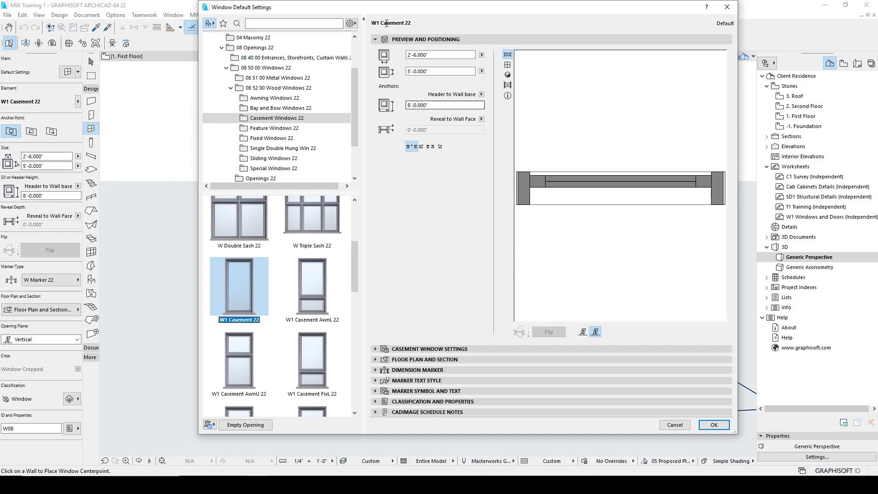
drag(390, 14, 352, 16)
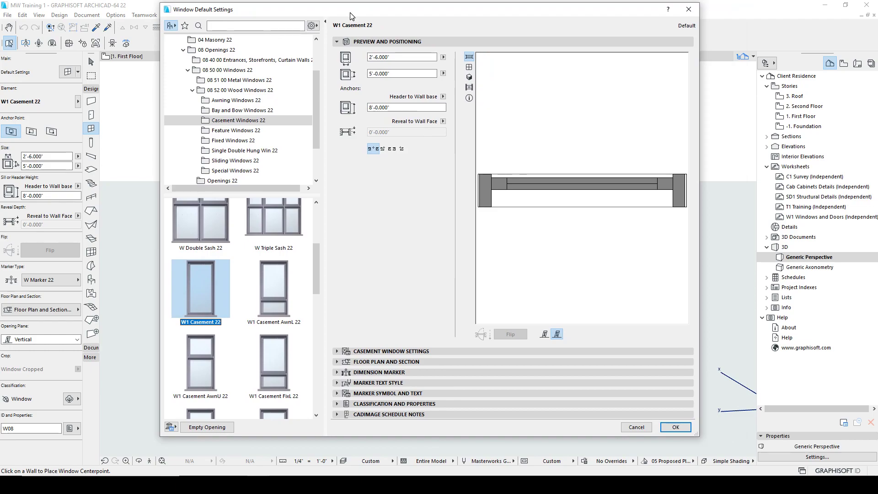
drag(351, 16, 279, 13)
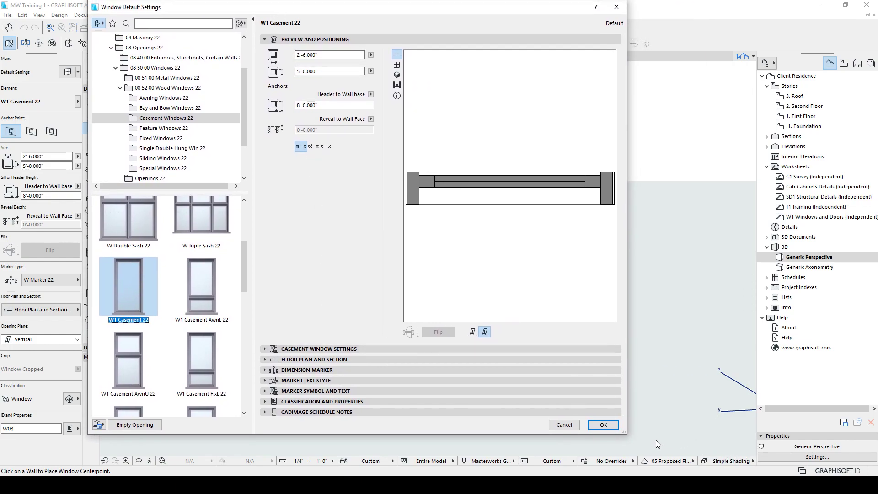
drag(626, 433, 637, 453)
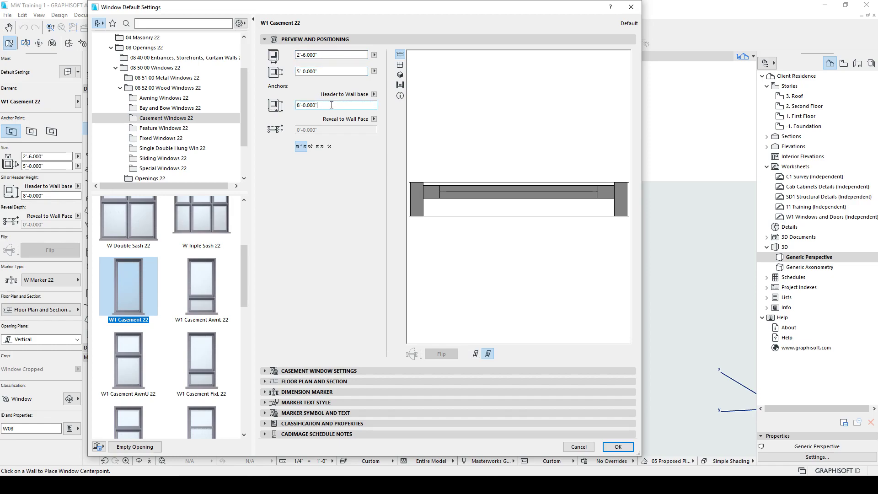
Step: Review the vertical anchor and reveal options, keeping Header to Wall base and Reveal to Wall Face
click(375, 95)
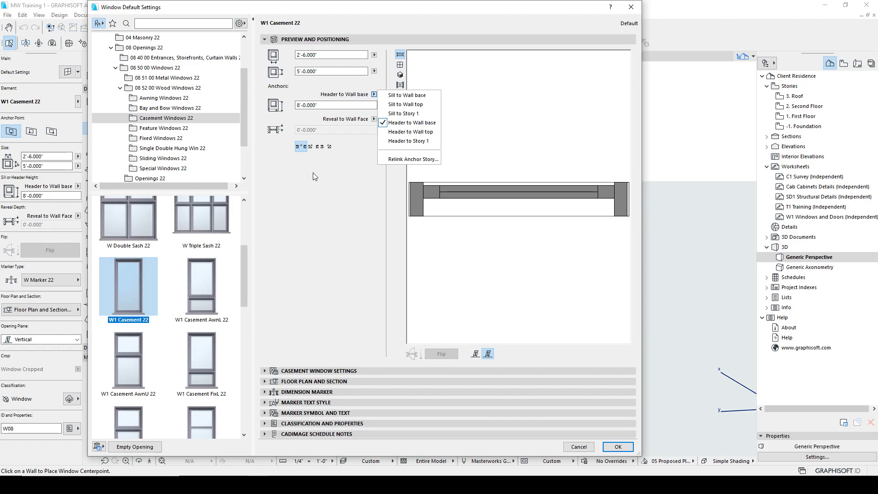
click(324, 162)
click(374, 119)
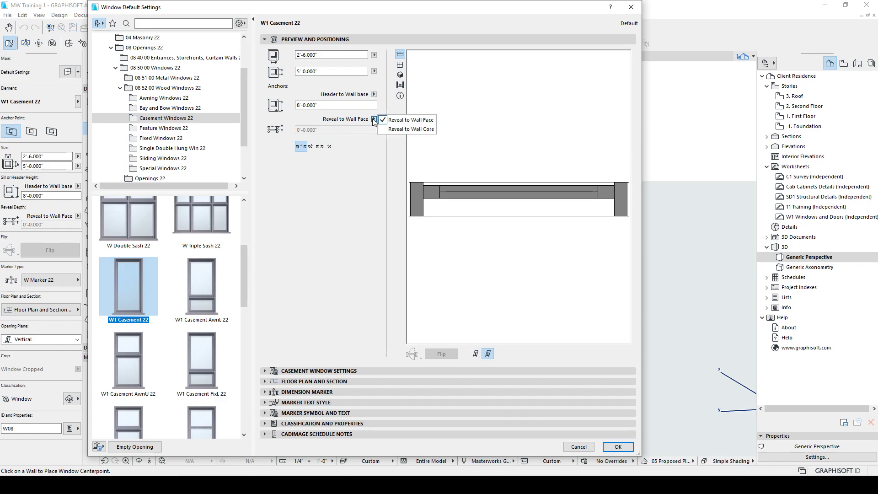
click(399, 123)
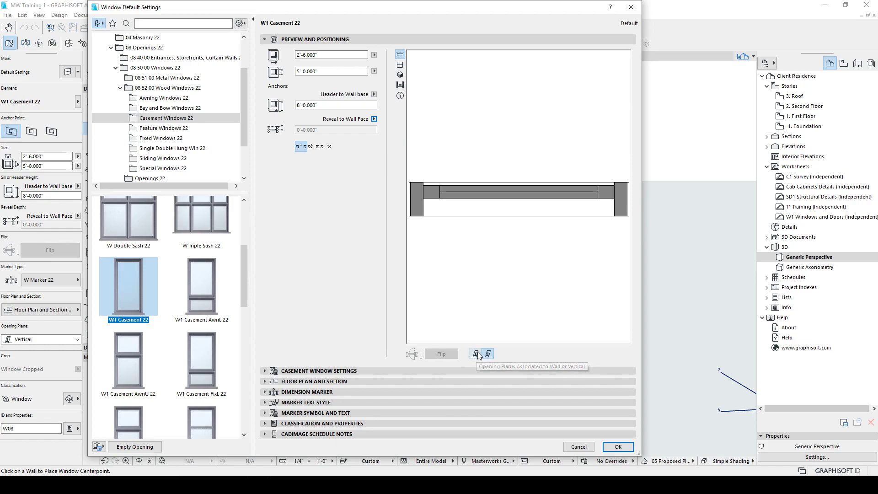
Step: Expand the Casement Window Settings and page through them from Nominal Sizes and Tolerance to Wall Opening
click(274, 370)
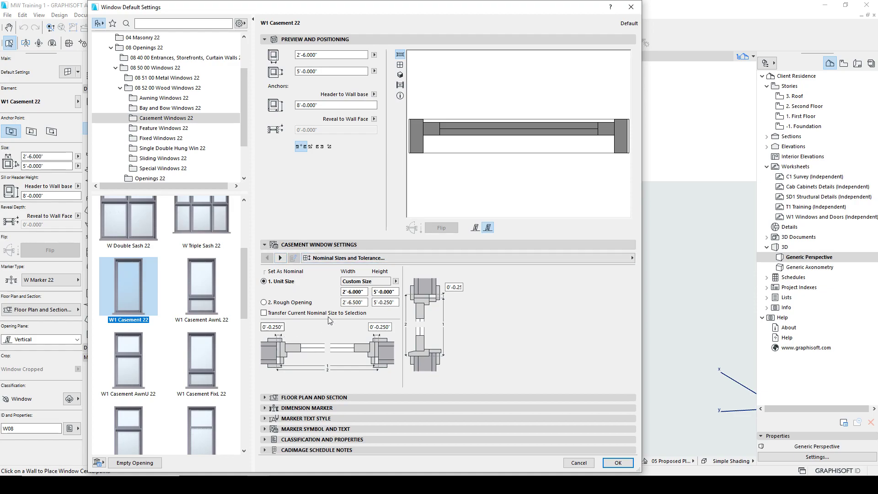
click(355, 259)
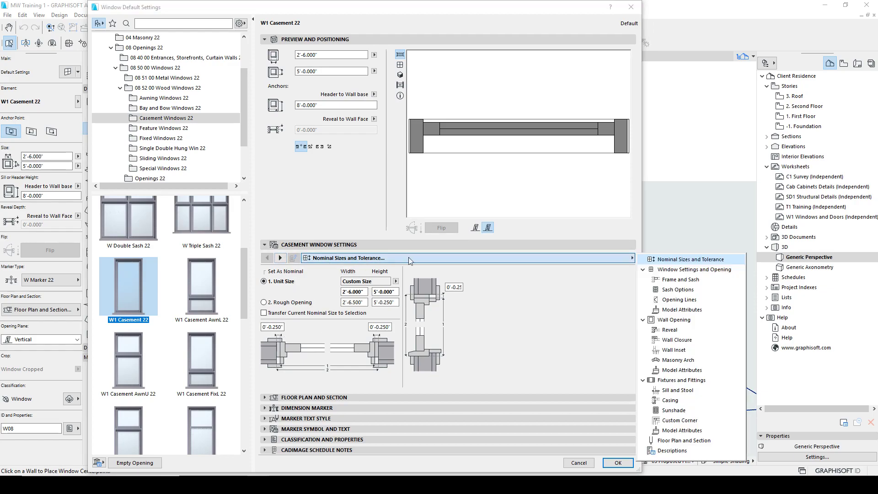
click(670, 269)
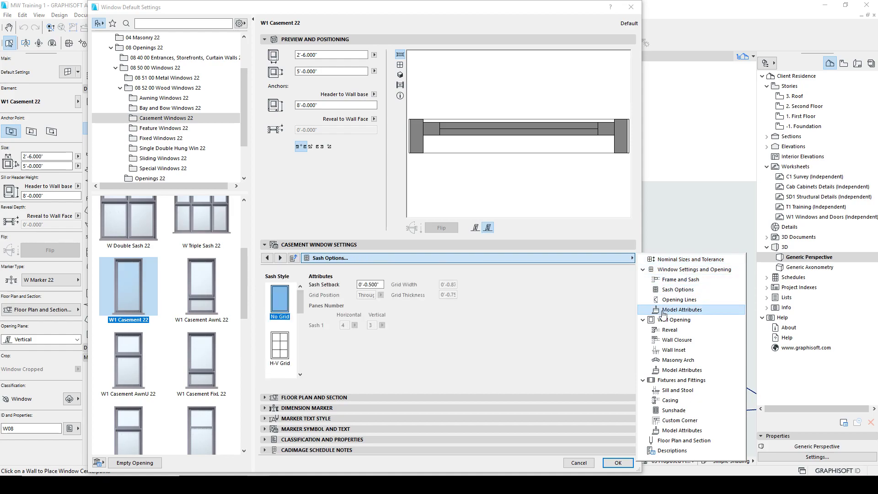
click(281, 259)
click(281, 258)
click(281, 258)
click(280, 259)
click(280, 258)
click(280, 257)
click(294, 259)
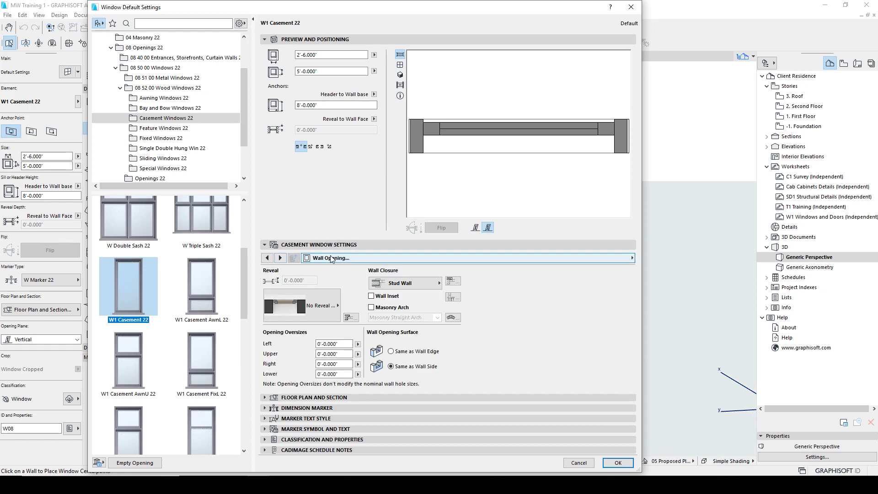
Step: View the Window Settings and Opening page and its Frame and Sash subpage, returning to the parent page
click(352, 259)
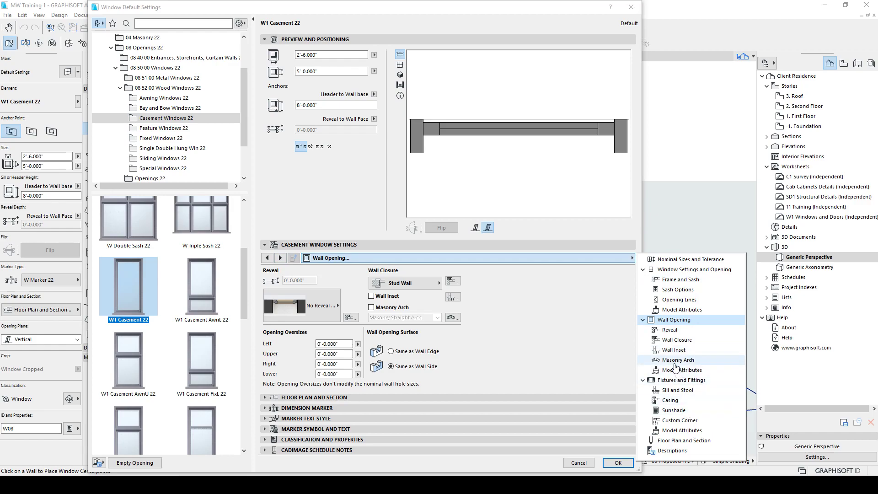
click(684, 270)
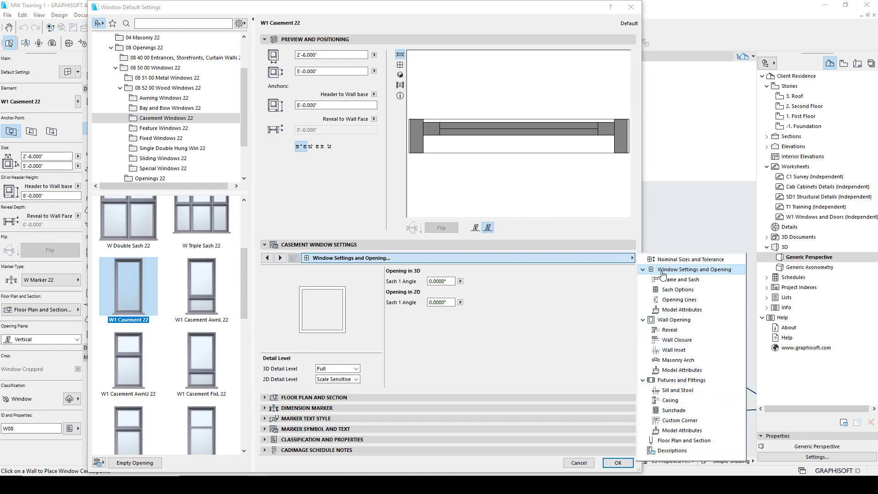
click(680, 280)
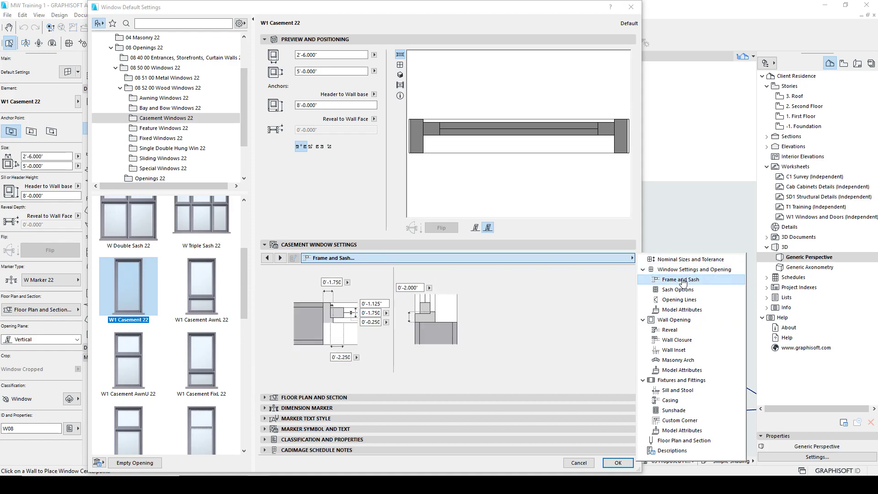
click(292, 262)
click(293, 261)
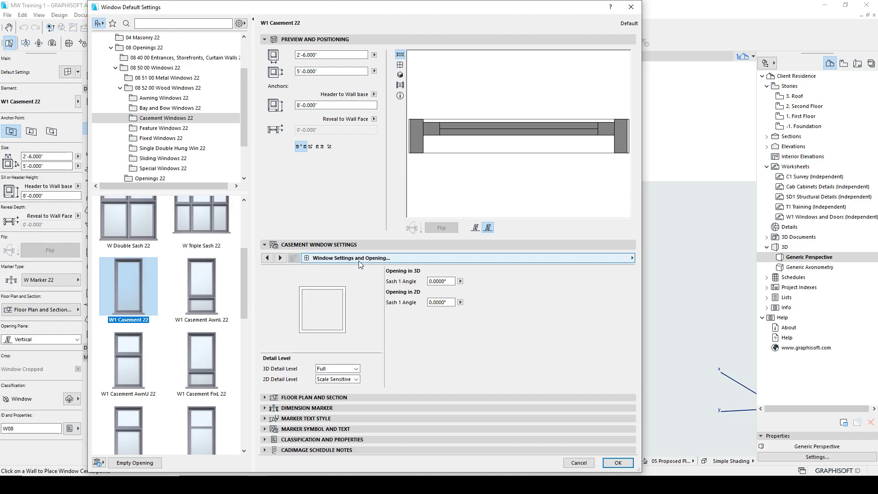
Step: Collapse the three subpage groups in the casement settings page list and open Nominal Sizes and Tolerance
click(612, 259)
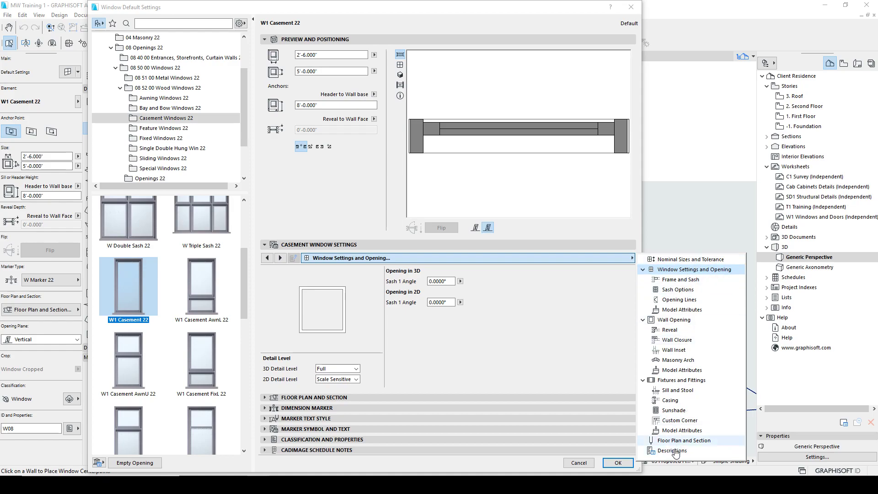
click(643, 321)
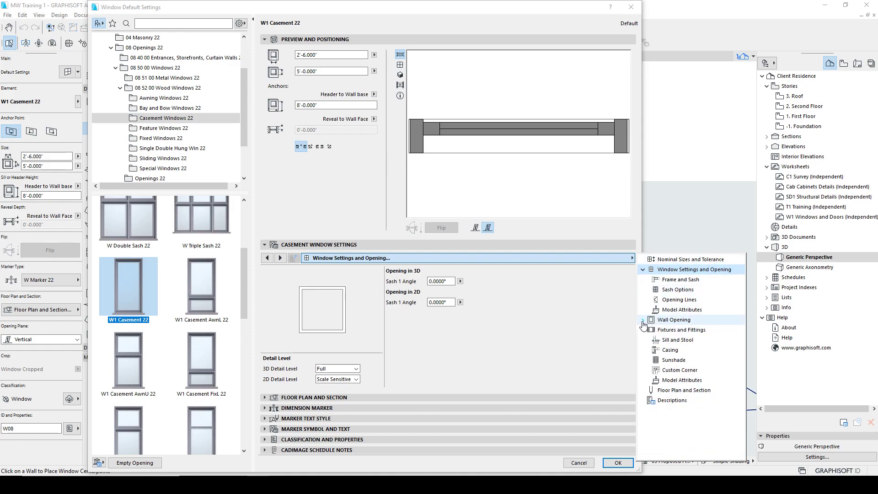
click(643, 330)
click(643, 269)
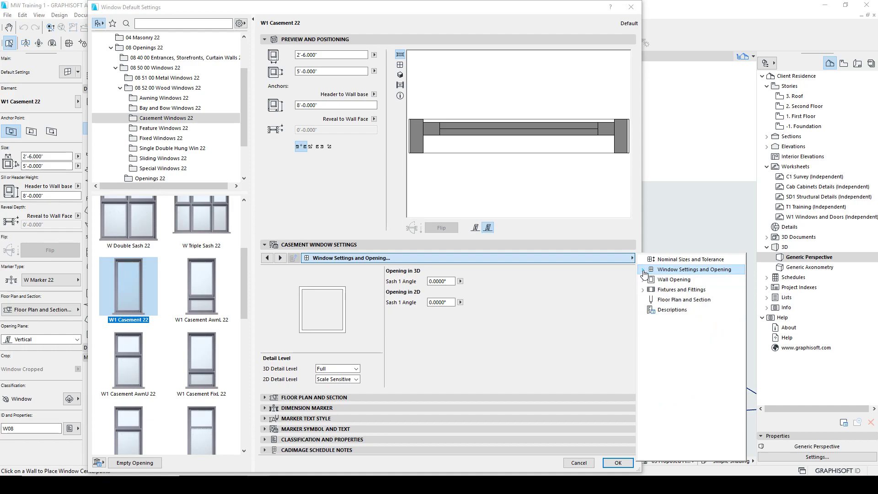
click(662, 262)
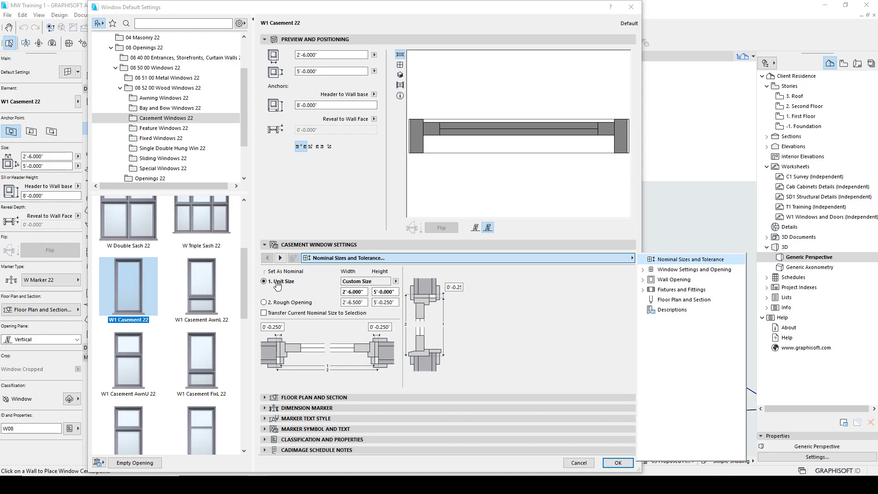
Step: Try Rough Opening as the window's nominal size, then set the nominal size back to Unit Size
click(264, 304)
click(263, 304)
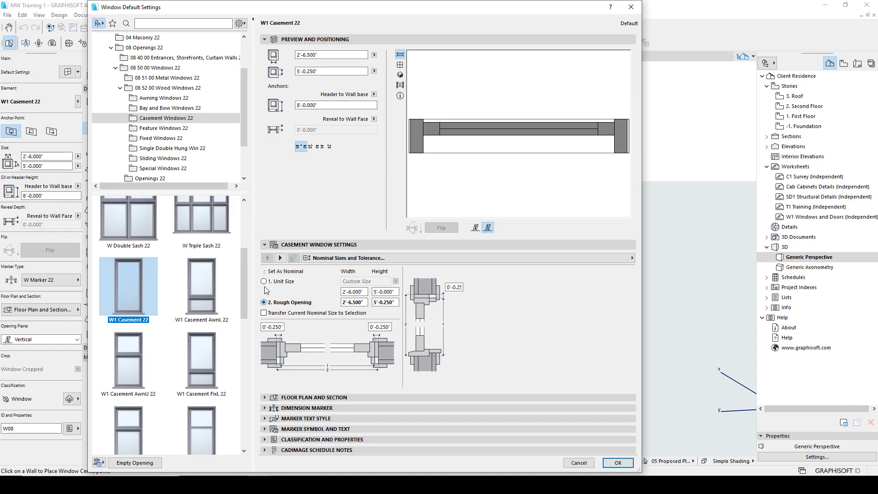
click(264, 280)
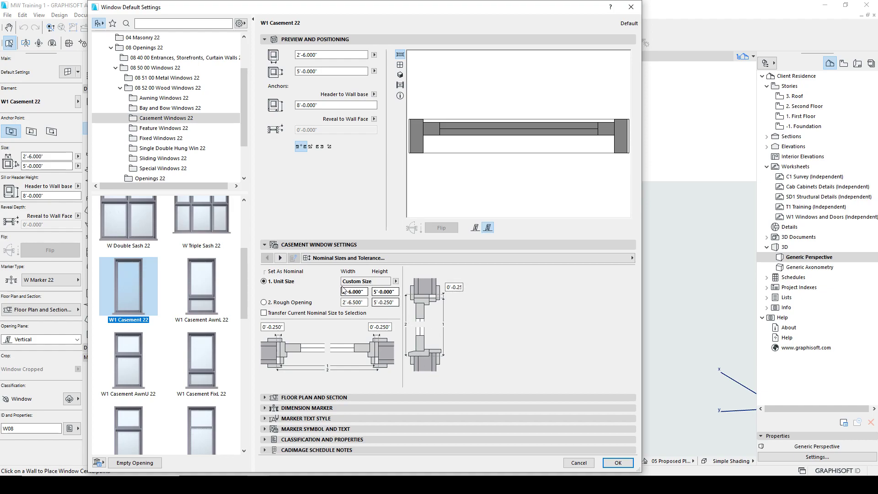
Step: Switch the preview to 3D and set the Opening in 3D Sash 1 Angle to 45° under Window Settings and Opening
click(281, 258)
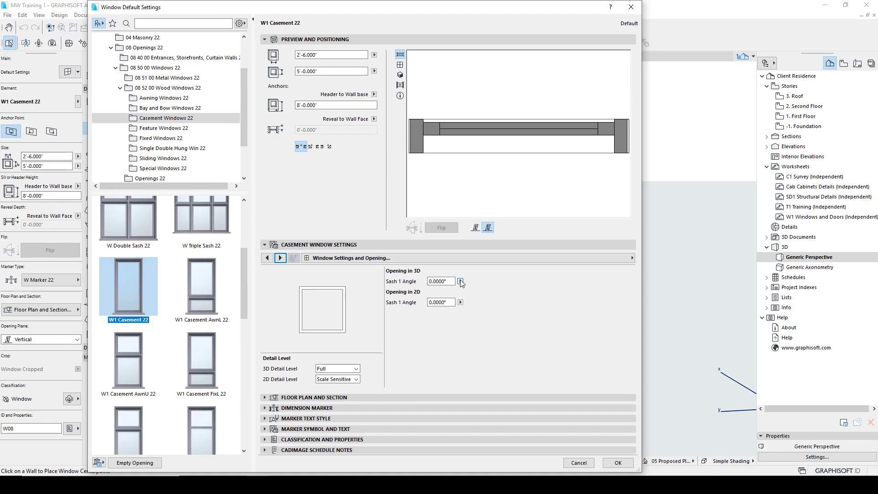
click(400, 74)
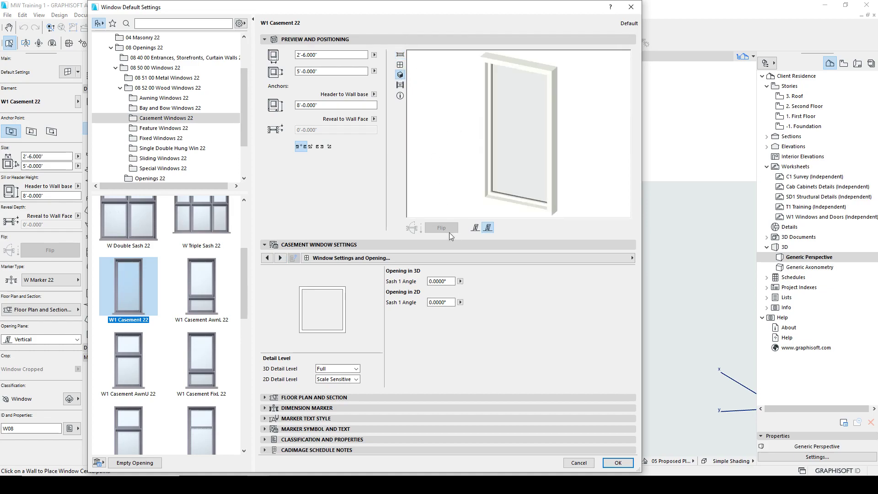
click(448, 281)
text(45)
click(440, 303)
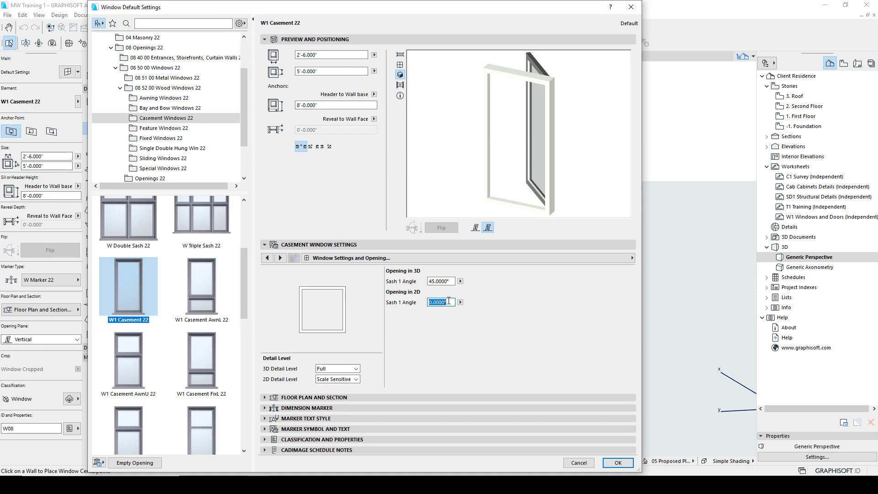
Step: Reset the Opening in 3D Sash 1 Angle to 0° and reopen the window default settings
click(452, 282)
drag(453, 282, 336, 266)
text(0)
key(Return)
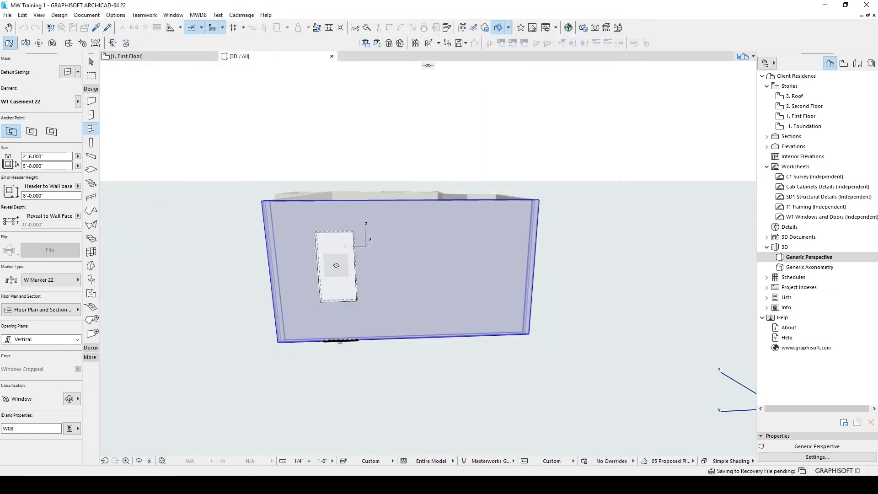
click(67, 74)
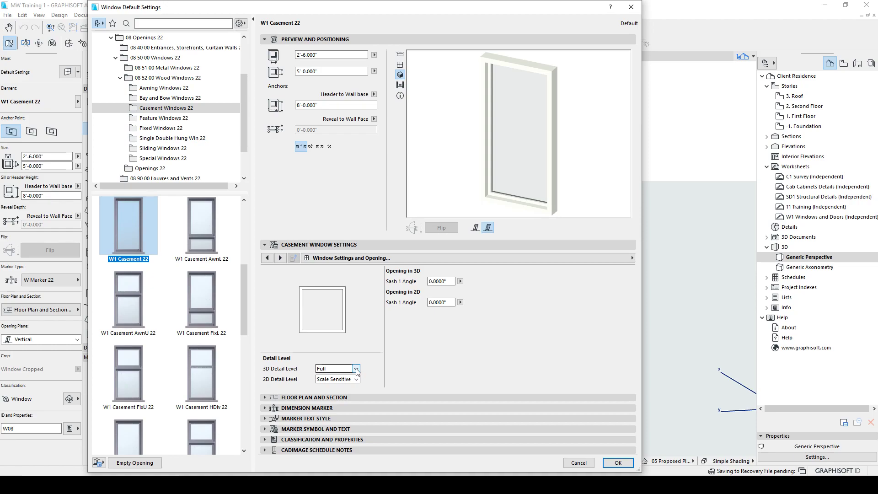
Step: Set the window's 2D Detail Level to Detailed and keep its 3D Detail Level at Full
click(357, 369)
click(357, 370)
click(357, 379)
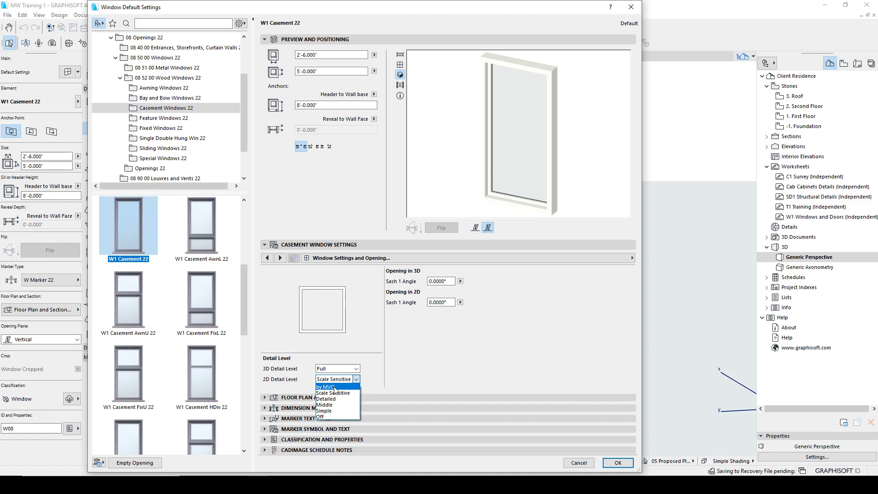
click(331, 399)
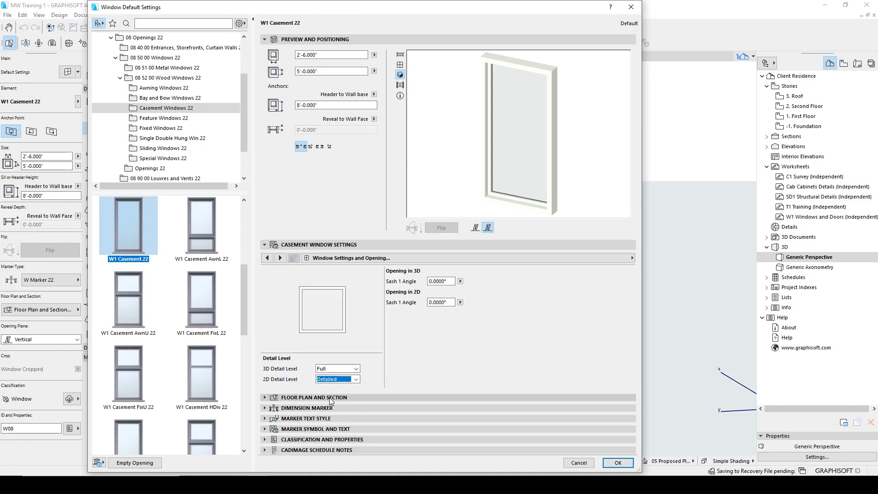
click(338, 368)
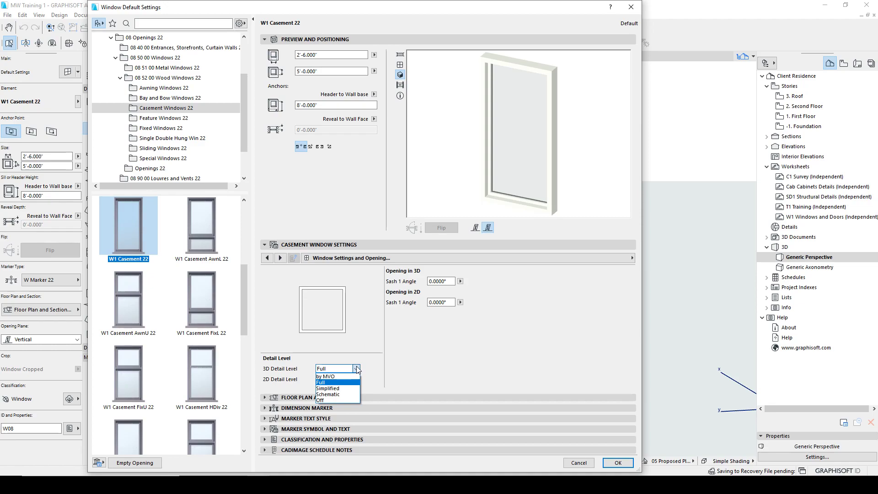
click(337, 384)
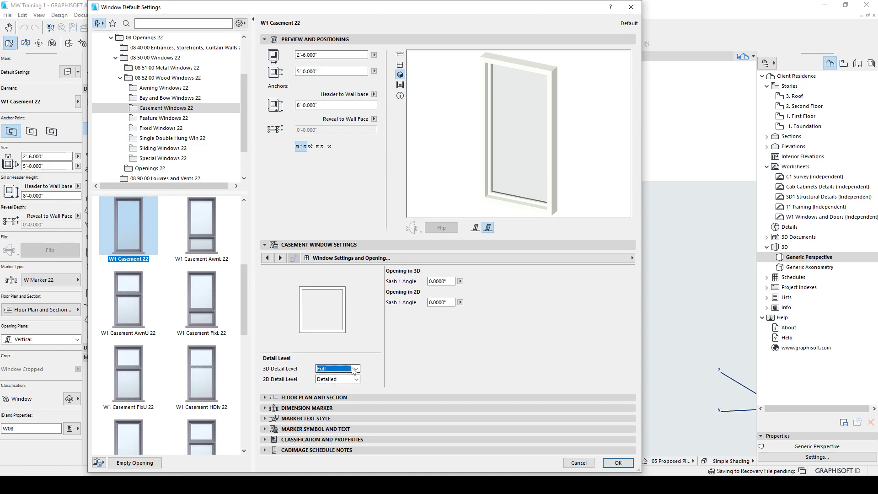
Step: In Sash Options, try the Diamond Grid, Detailed Prairie and H-V Grid Custom sash styles, and settle on H-V Grid
click(281, 258)
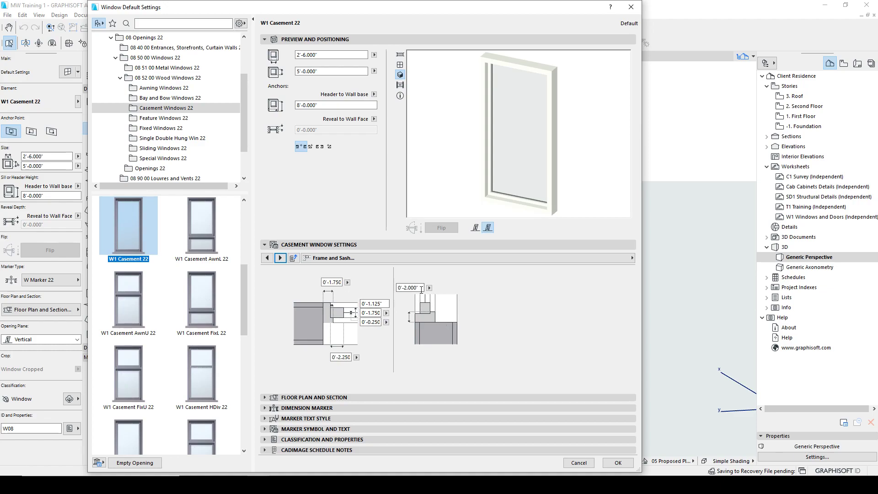
click(281, 259)
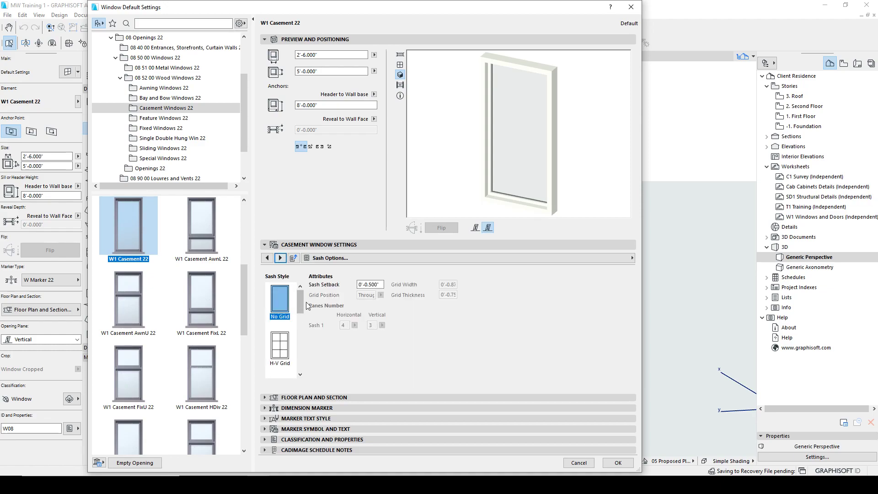
drag(300, 304, 300, 352)
click(283, 339)
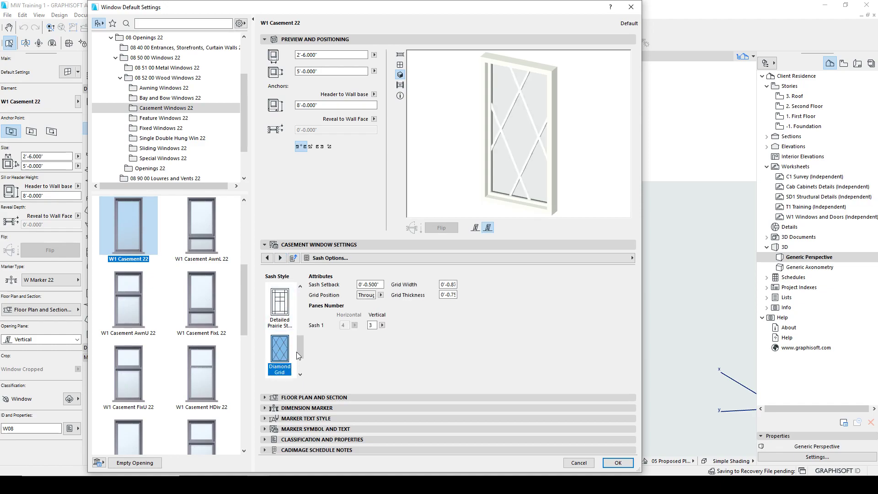
click(288, 318)
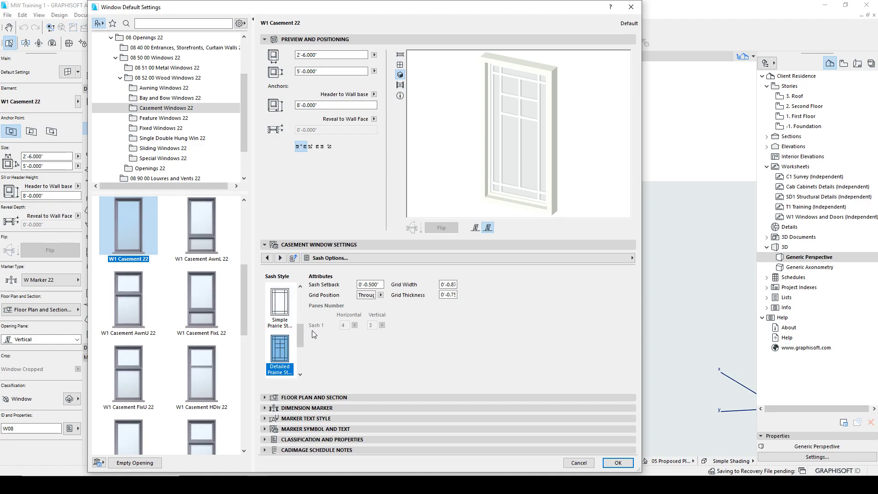
drag(300, 333, 294, 321)
click(285, 320)
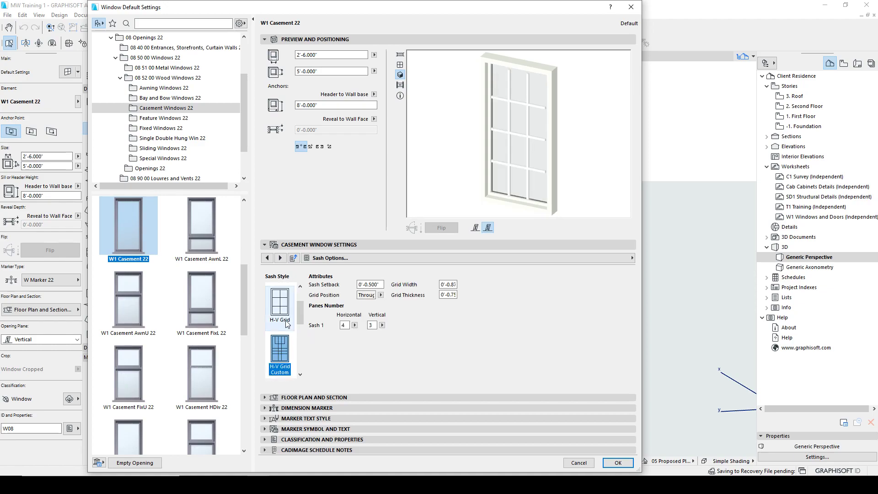
click(287, 311)
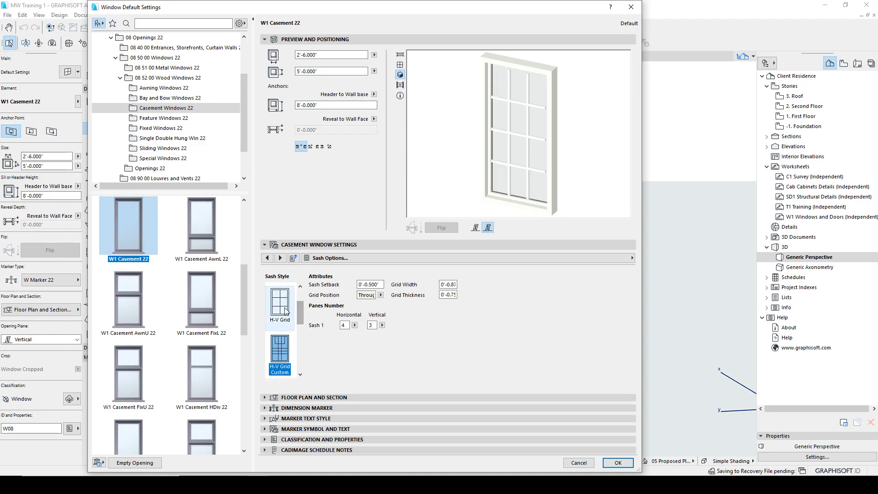
Step: Set the Sash 1 panes number to 3 horizontal and 1 vertical
click(354, 325)
click(345, 327)
drag(347, 326, 309, 323)
text(3)
double_click(374, 326)
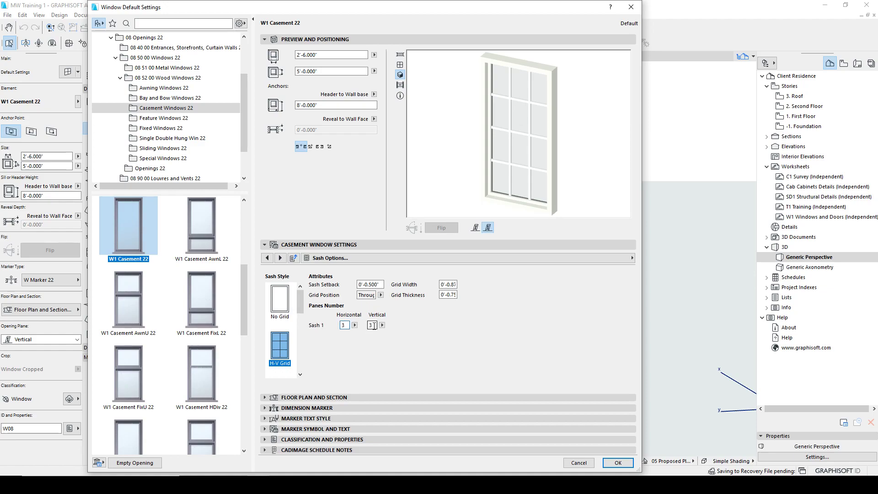
text(1)
click(344, 325)
text(3)
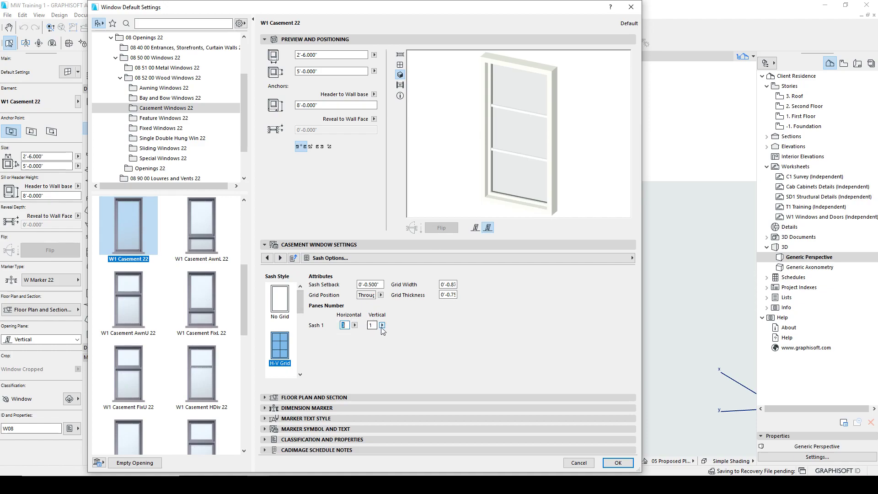
Step: Try the H-V Grid Custom style with the grid position Outside, and restore Throughout and the H-V Grid style
drag(300, 306, 299, 322)
click(285, 323)
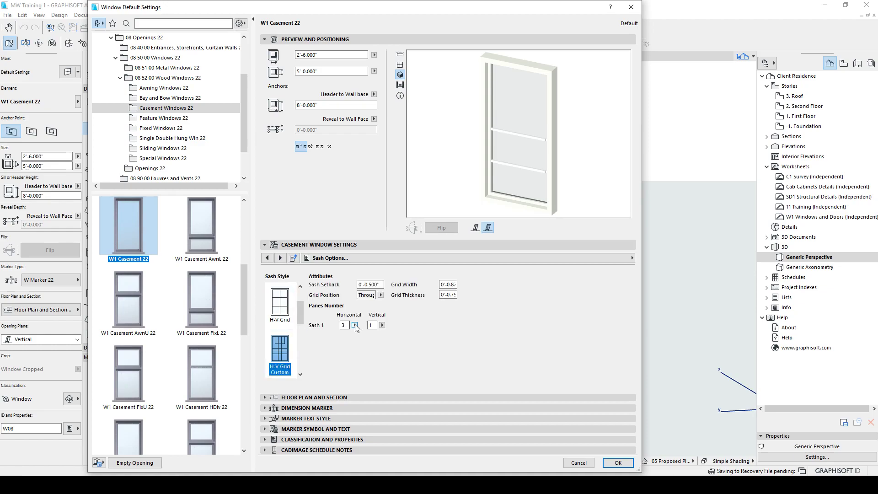
click(380, 295)
click(398, 304)
click(381, 295)
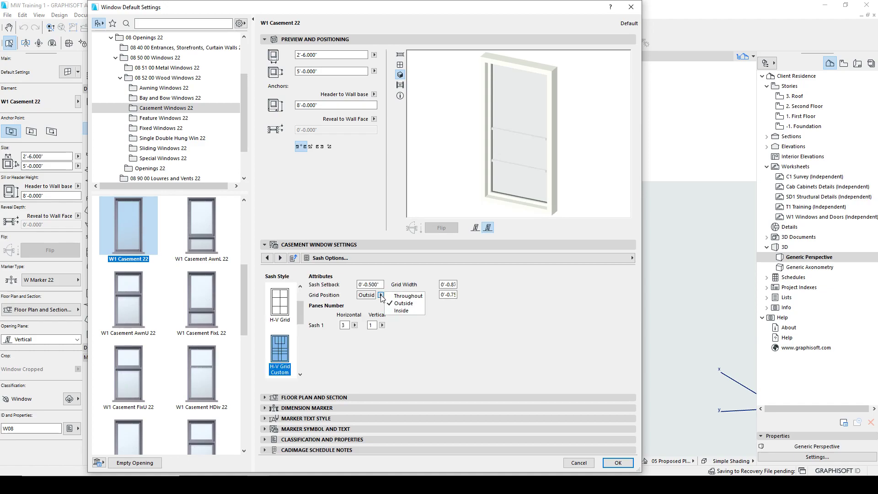
click(405, 296)
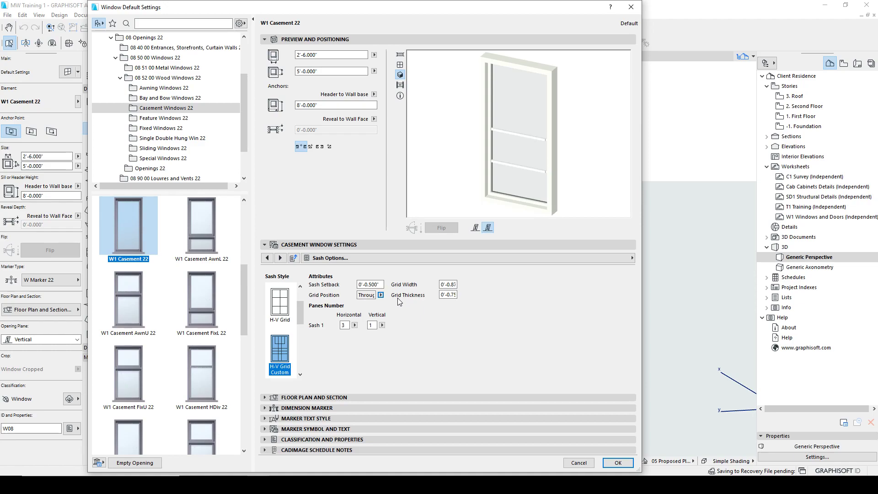
click(448, 295)
click(288, 308)
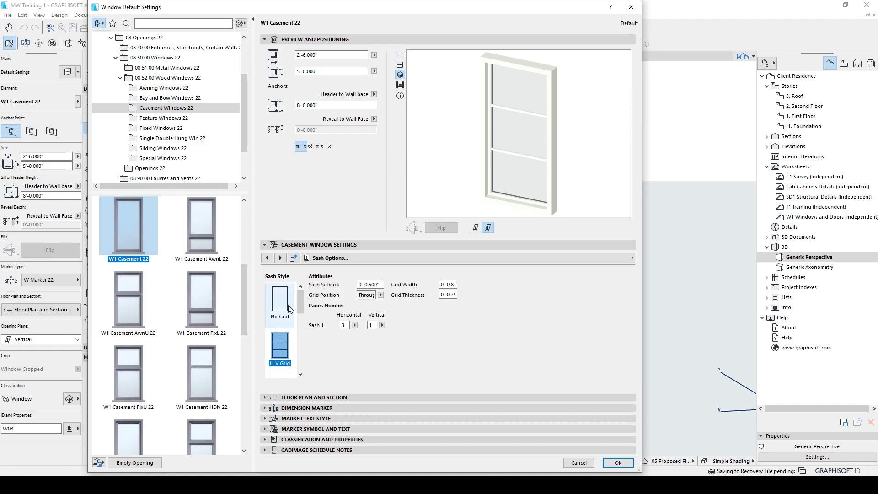
Step: In Model Attributes, set Grid Surface Outside to 00 | MW-Window, Exterior 1 and Grid Surface Inside to 00 | MW-Window, Interior 1
click(281, 258)
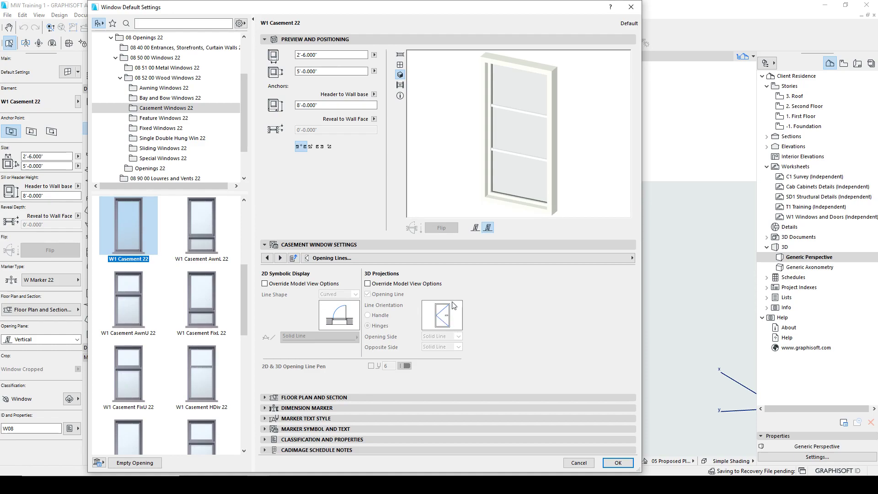
click(279, 258)
click(279, 258)
mouse_move(633, 295)
mouse_down()
mouse_move(636, 364)
mouse_move(638, 288)
mouse_up()
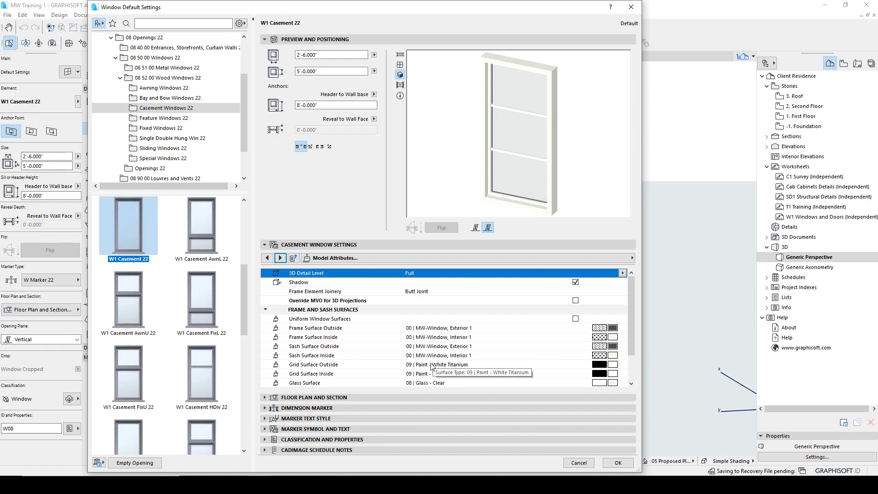
click(613, 367)
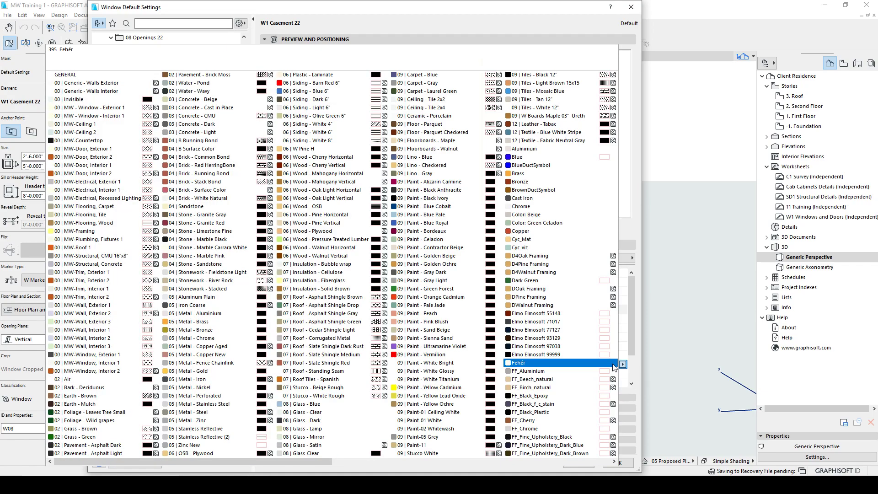
click(104, 355)
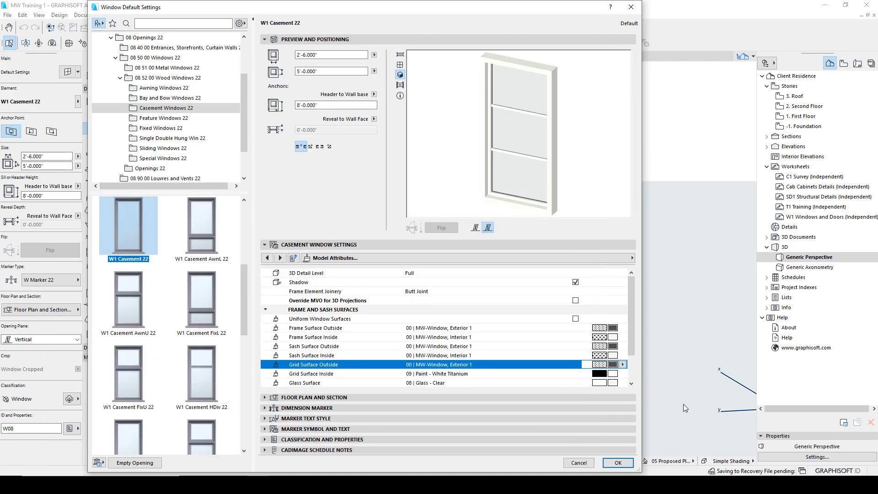
click(614, 374)
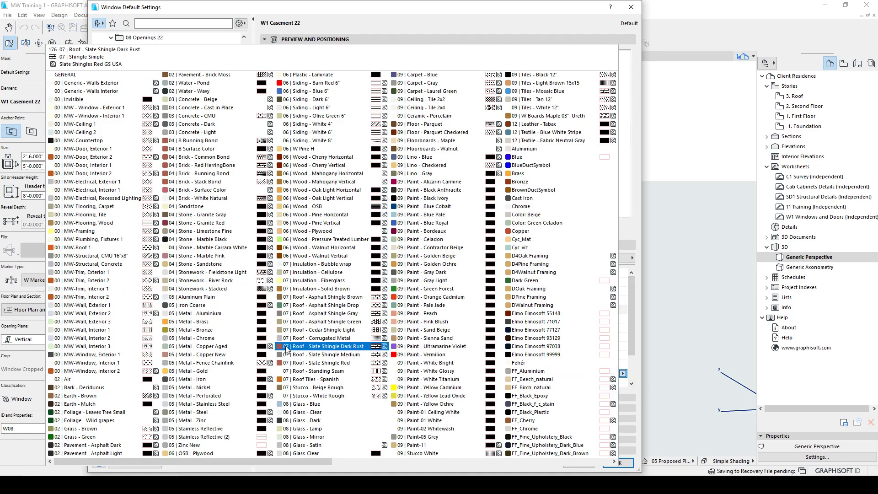
click(105, 363)
mouse_move(630, 331)
mouse_down()
mouse_move(631, 355)
mouse_move(628, 314)
mouse_up()
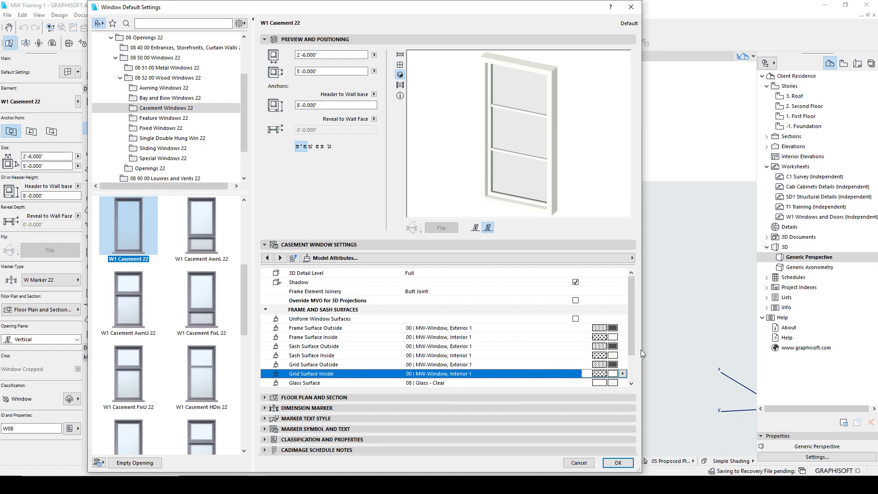
Step: Try Uniform Window Surfaces and the Mitered Joint frame joinery, switching uniform surfaces off again and returning the joinery to Butt Joint
click(575, 319)
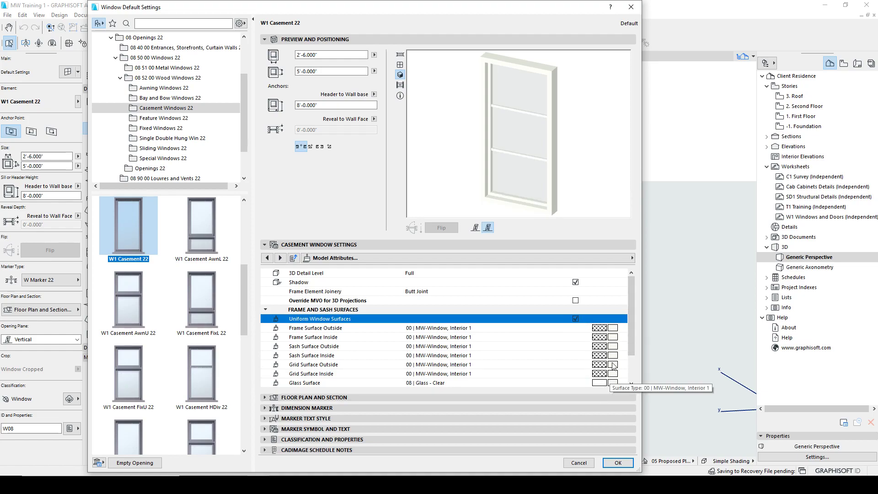
click(577, 322)
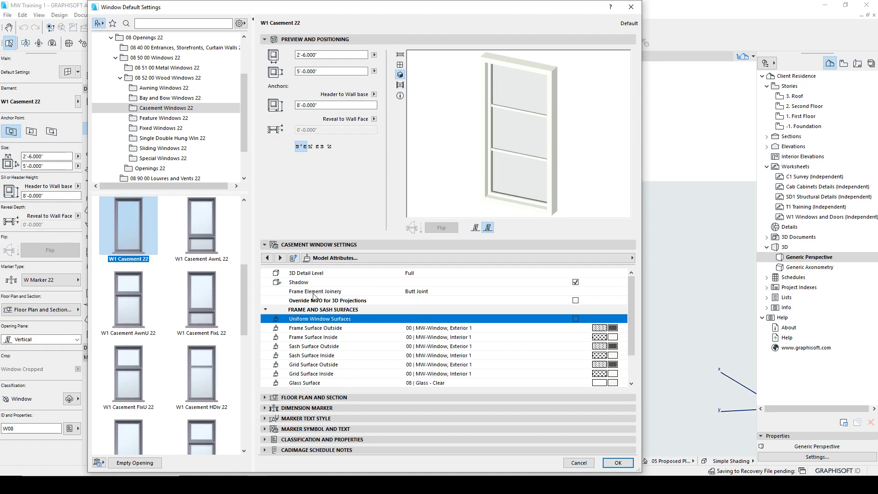
click(432, 292)
click(623, 291)
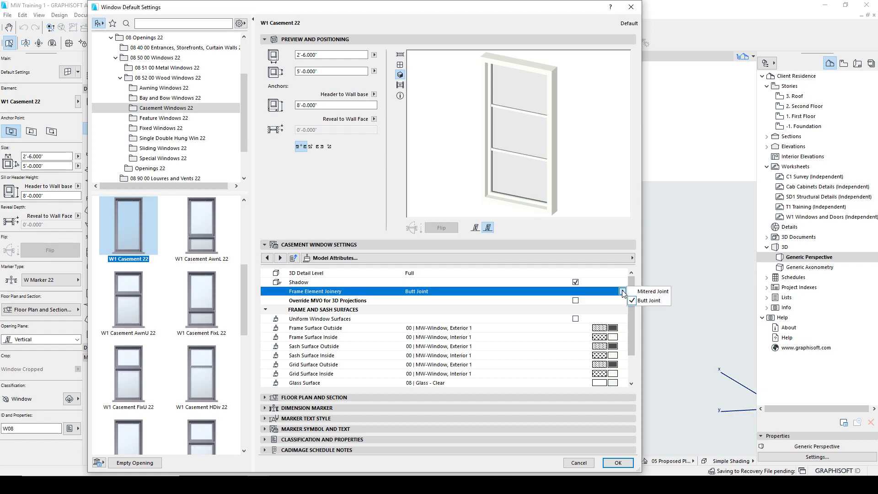
click(640, 295)
click(623, 291)
click(642, 298)
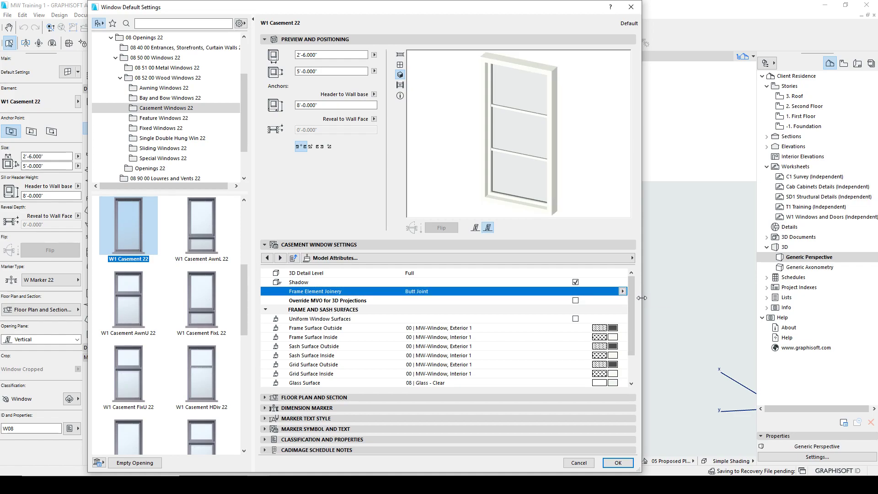
Step: In the Wall Opening settings, try the Solid Wall closure and review the reveal types it offers
scroll(630, 321, down, 2)
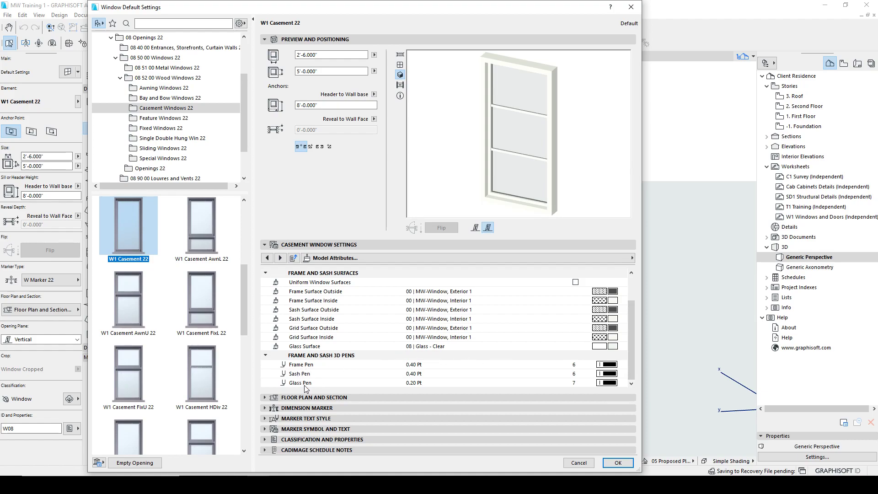
click(280, 258)
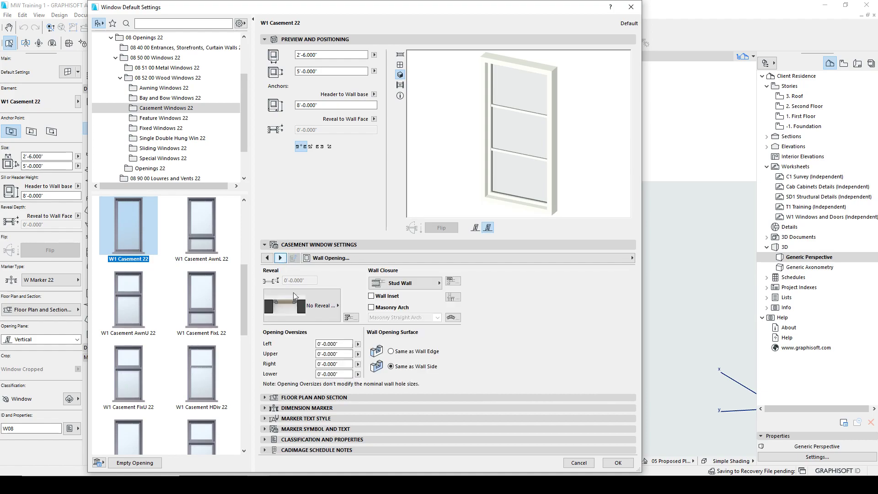
click(313, 305)
click(402, 284)
click(402, 283)
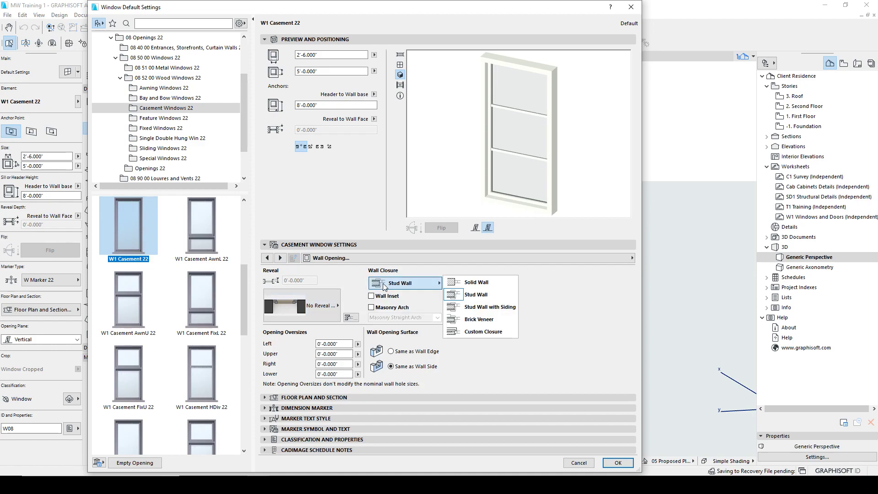
click(476, 282)
click(312, 305)
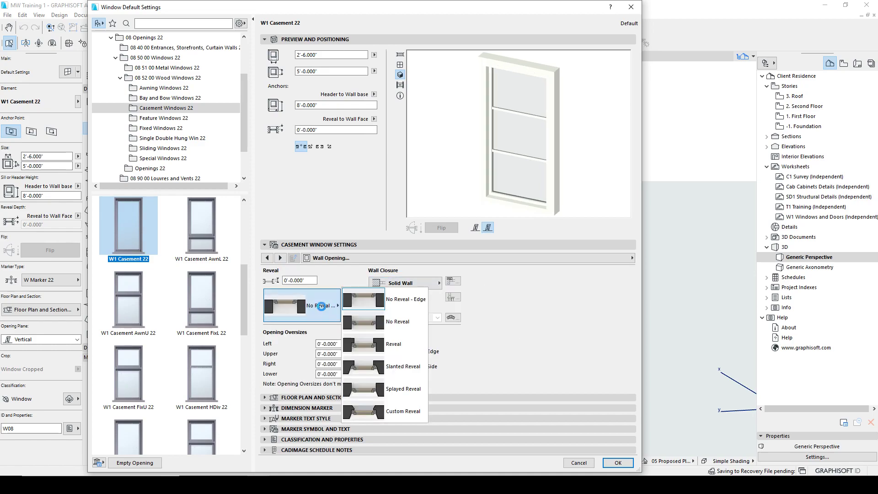
Step: Try the Brick Veneer wall closure and check the reveal type available for it in the Reveal settings
click(454, 286)
click(437, 283)
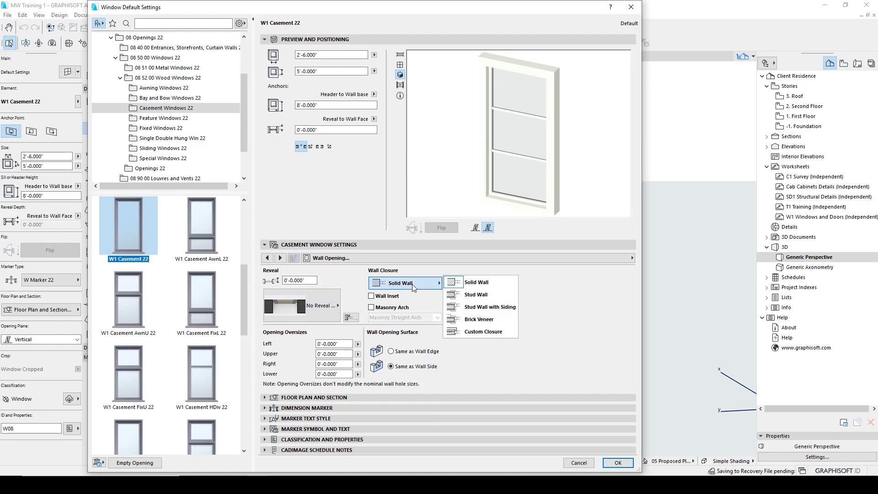
click(477, 319)
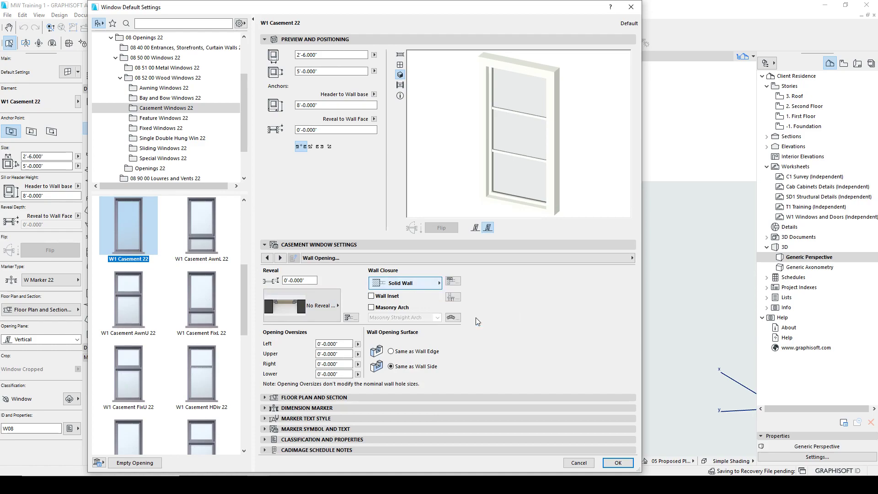
click(455, 282)
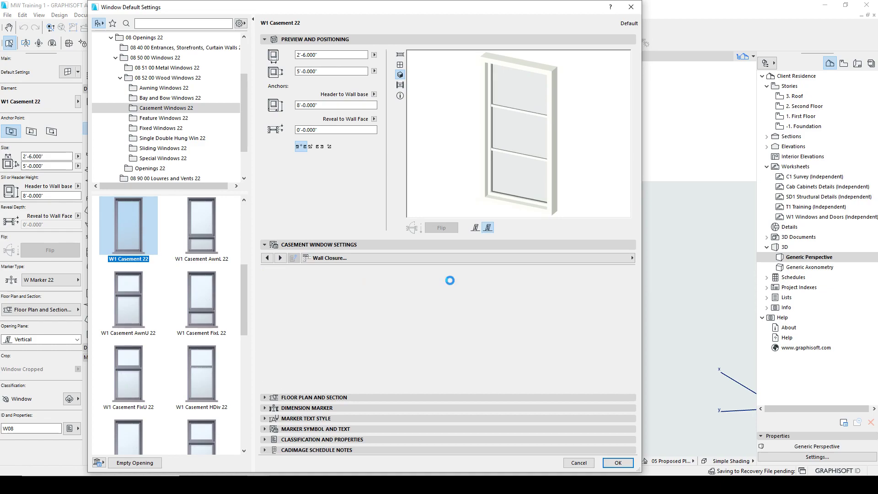
click(266, 258)
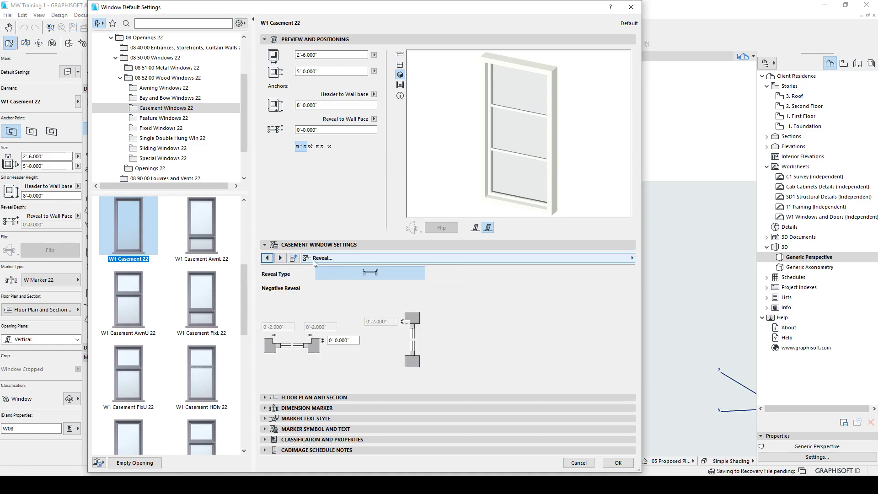
click(267, 258)
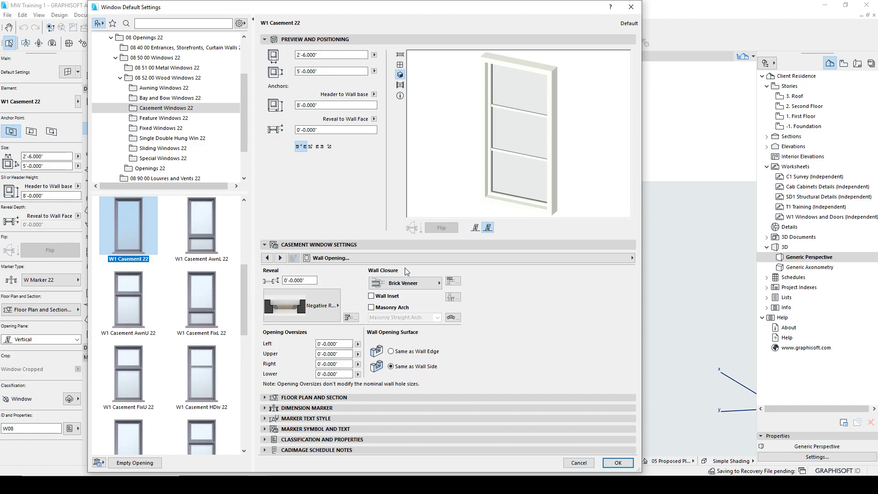
Step: Return the wall closure to Stud Wall and review its reveal options
click(402, 283)
click(469, 294)
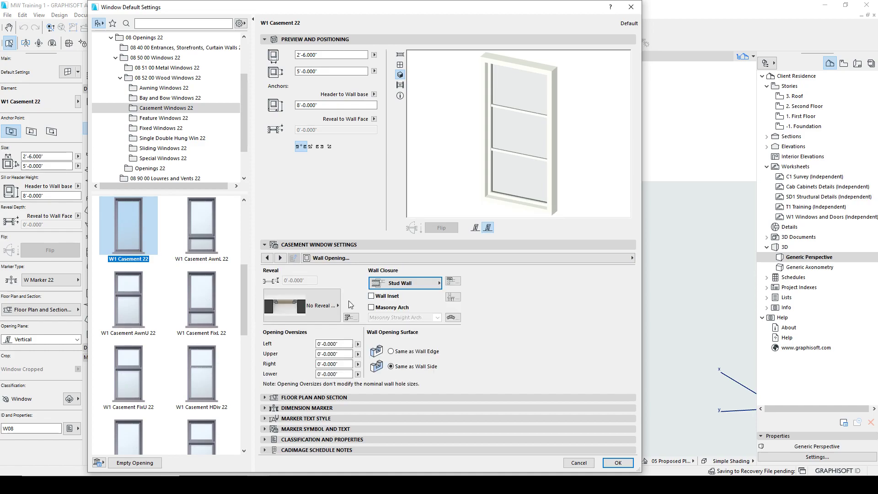
click(318, 308)
click(370, 302)
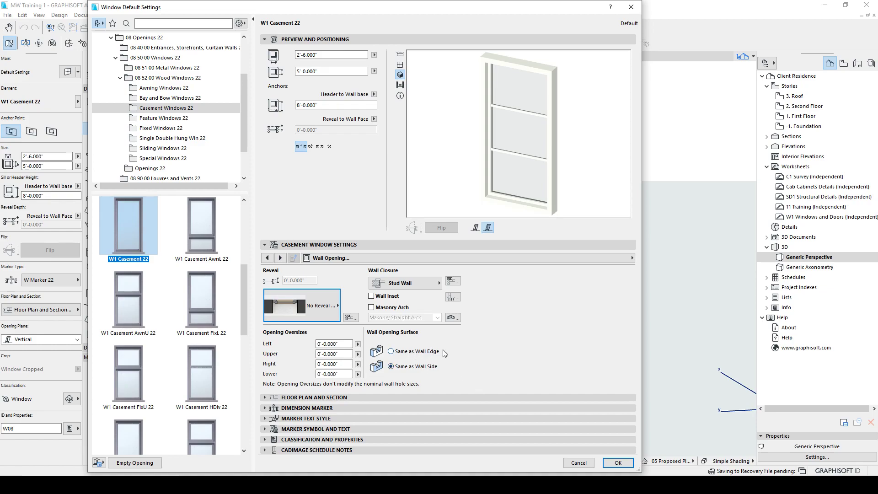
click(372, 296)
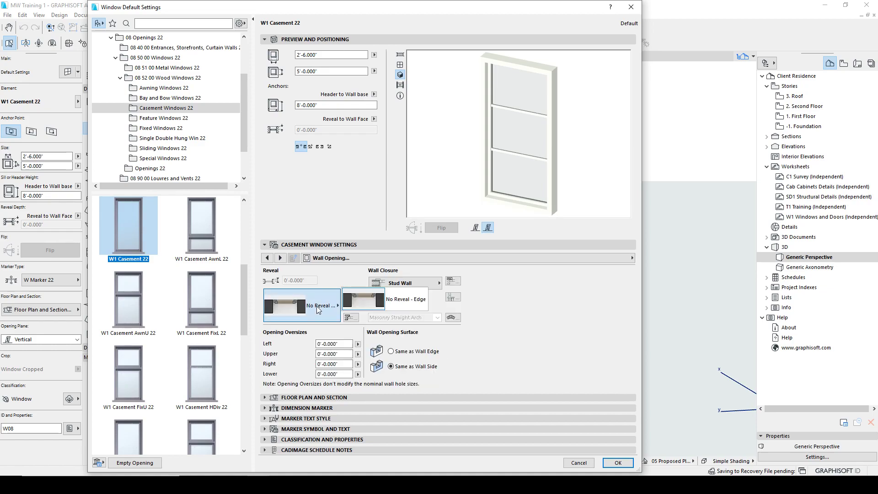
click(372, 296)
Step: Try the Stud Wall with Siding closure, check its reveal option, and change the wall closure to Solid Wall
click(404, 283)
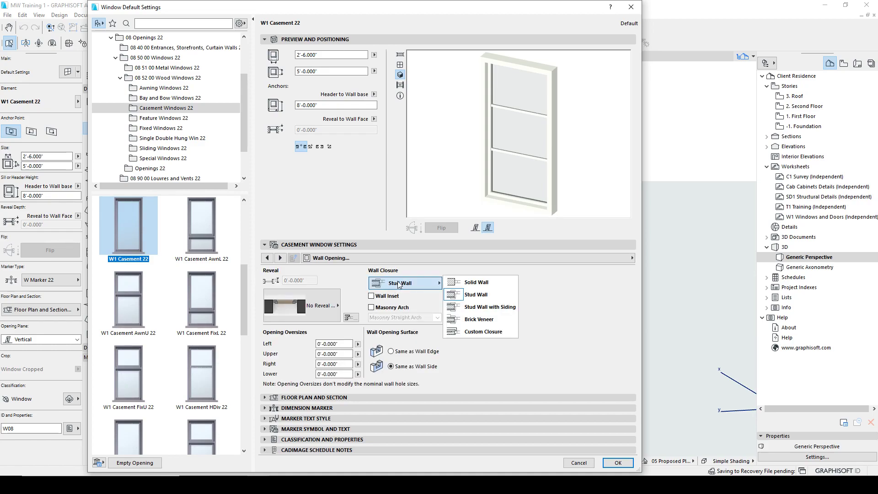
click(320, 306)
click(404, 283)
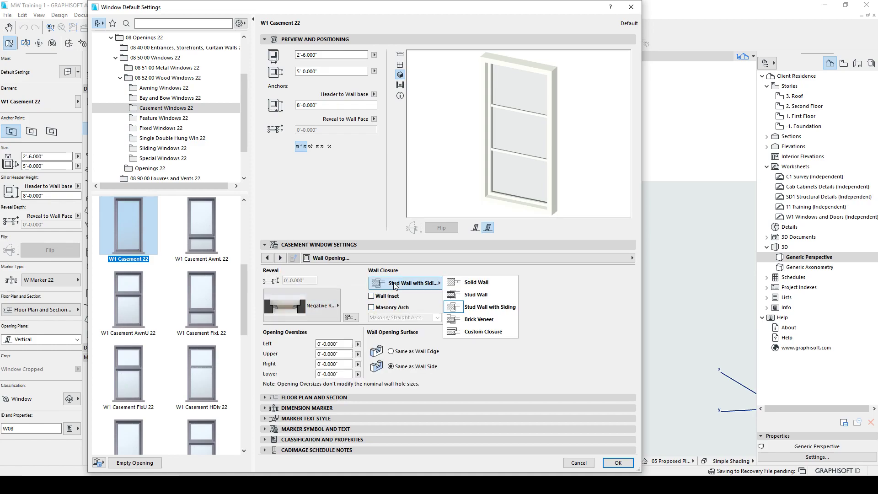
click(466, 279)
Step: Go through the solid wall's Reveal, Slanted Reveal, Splayed Reveal and Custom Reveal types, ending on No Reveal - Edge
click(307, 296)
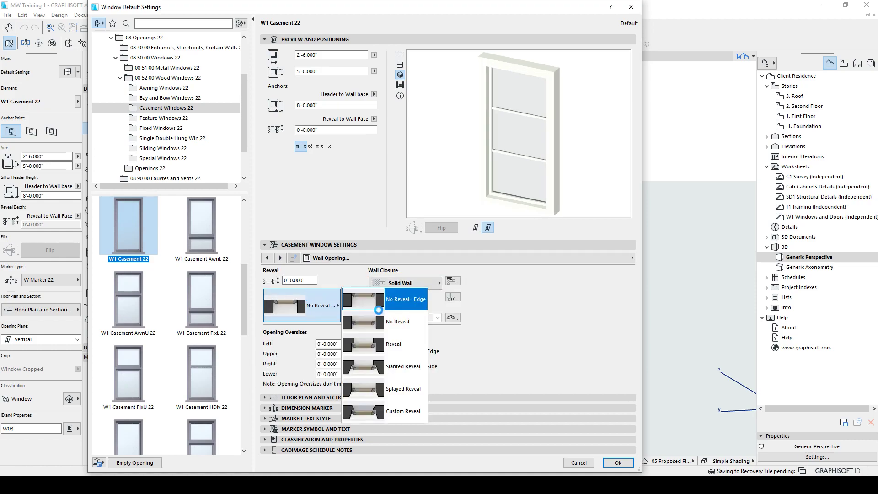
click(382, 346)
click(320, 312)
click(384, 366)
click(311, 305)
click(366, 388)
click(311, 305)
click(367, 409)
click(320, 305)
click(394, 322)
click(307, 280)
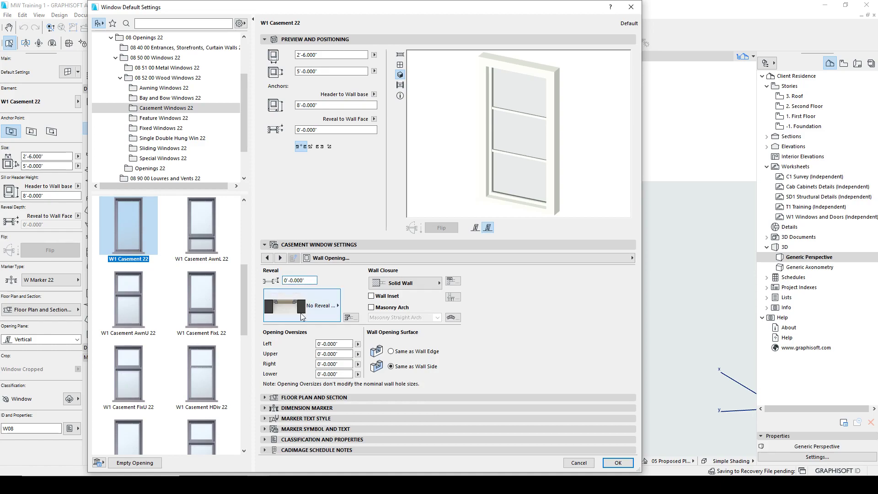
Step: In the Reveal settings, try the Reveal, Slanted Reveal and Splayed Reveal types for the solid wall
click(294, 257)
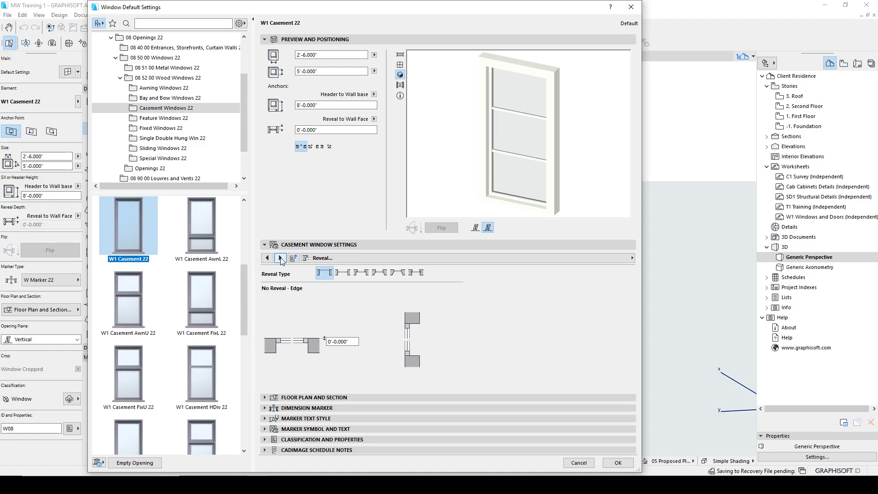
click(360, 272)
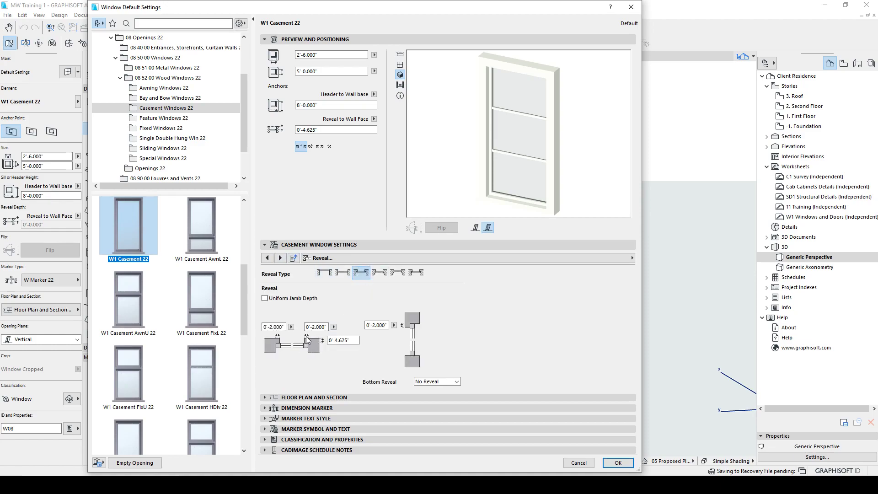
click(380, 273)
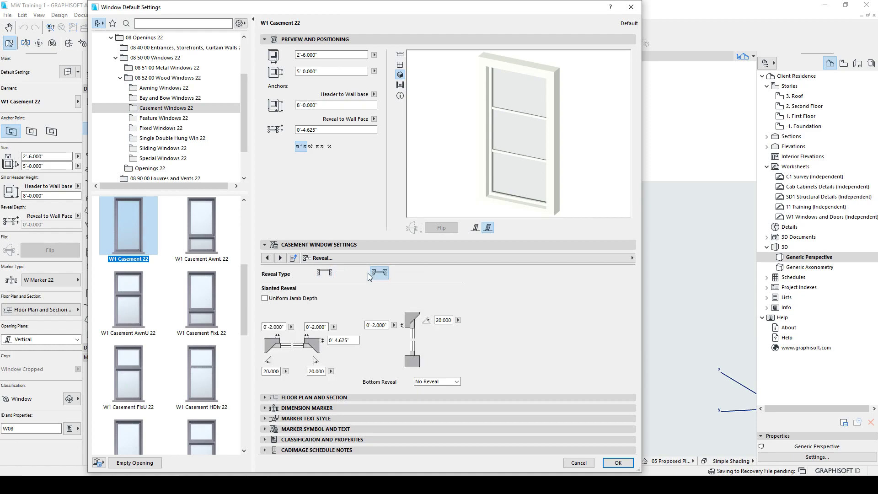
click(325, 273)
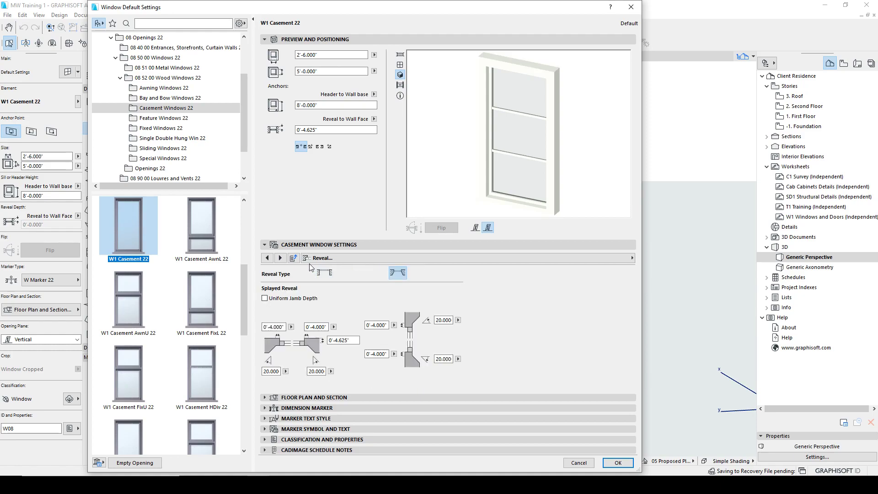
Step: In the Wall Closure settings, try the Stud Wall type, check its reveal options, and restore Solid Wall
click(281, 258)
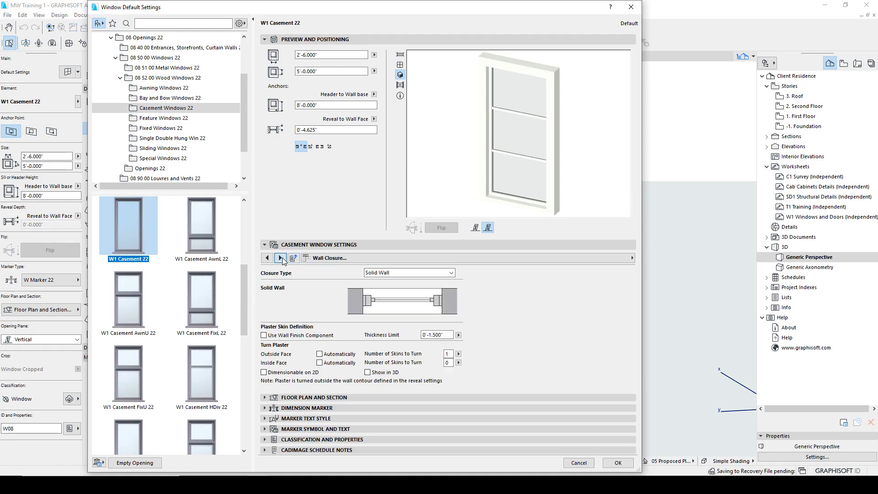
click(393, 273)
click(392, 288)
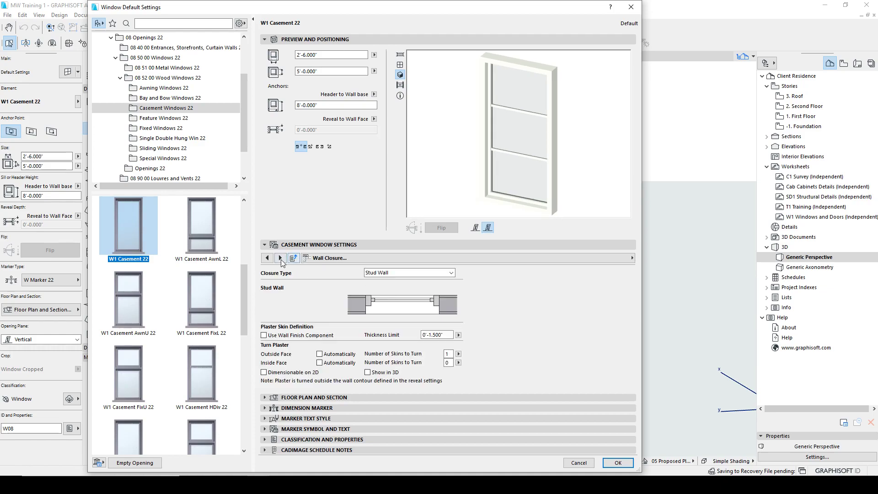
click(267, 258)
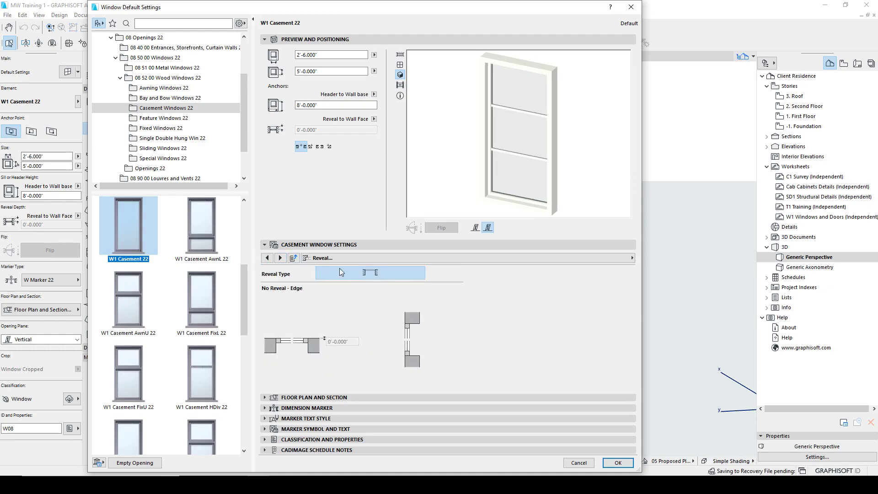
click(280, 258)
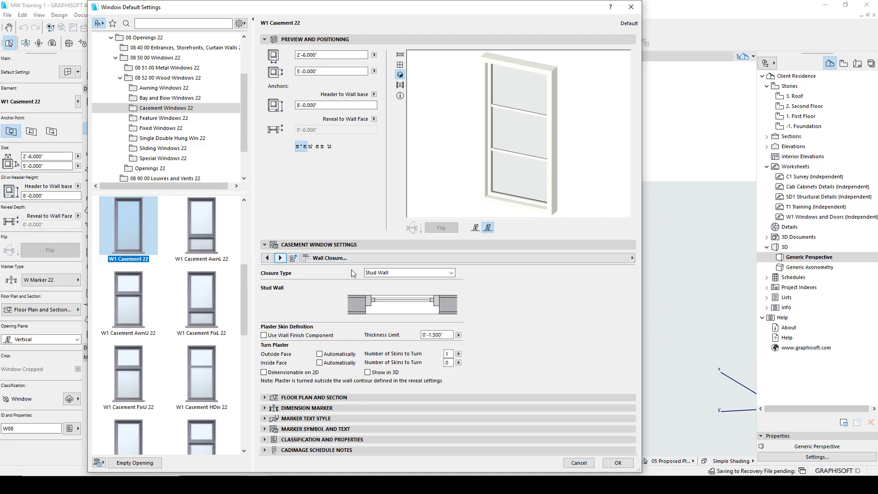
click(430, 273)
key(Up)
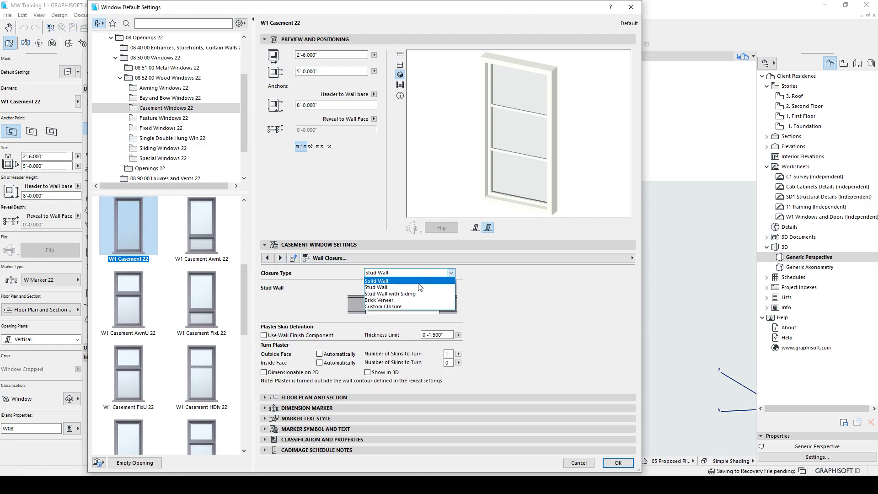
key(Return)
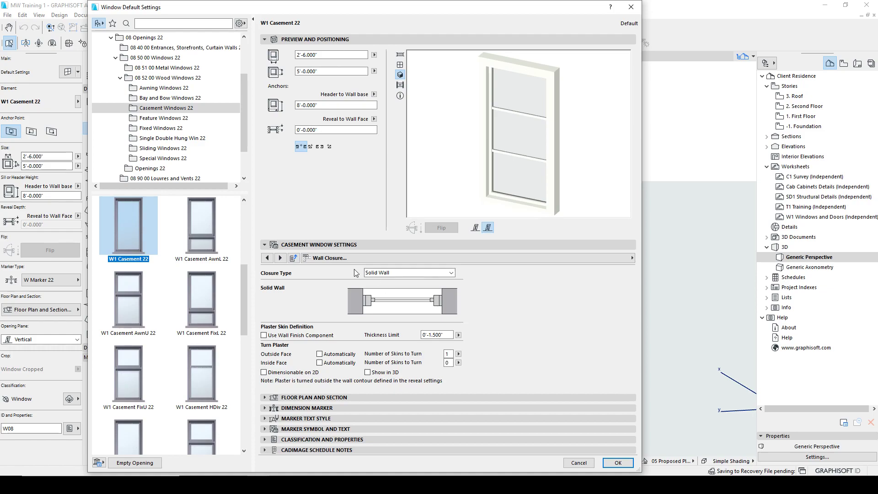
Step: Set the closure type to Custom Closure and enable Turn-in Skin for both jambs on the outside face's first skin
click(399, 273)
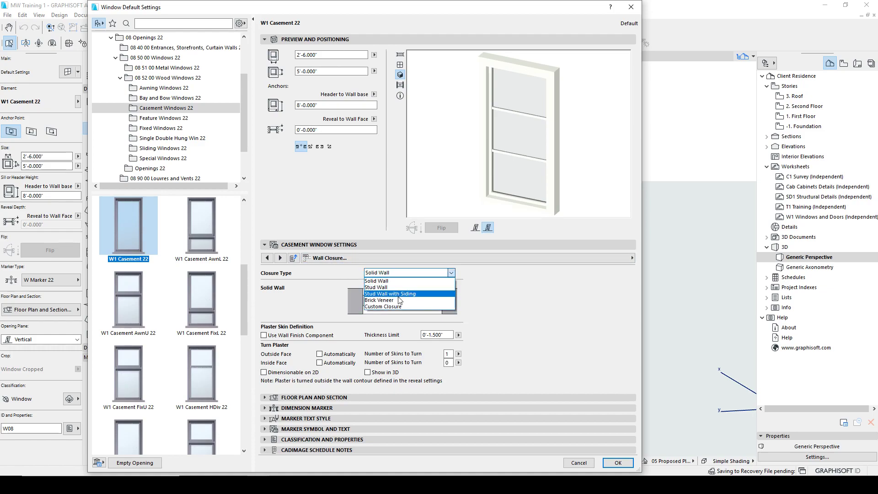
click(401, 305)
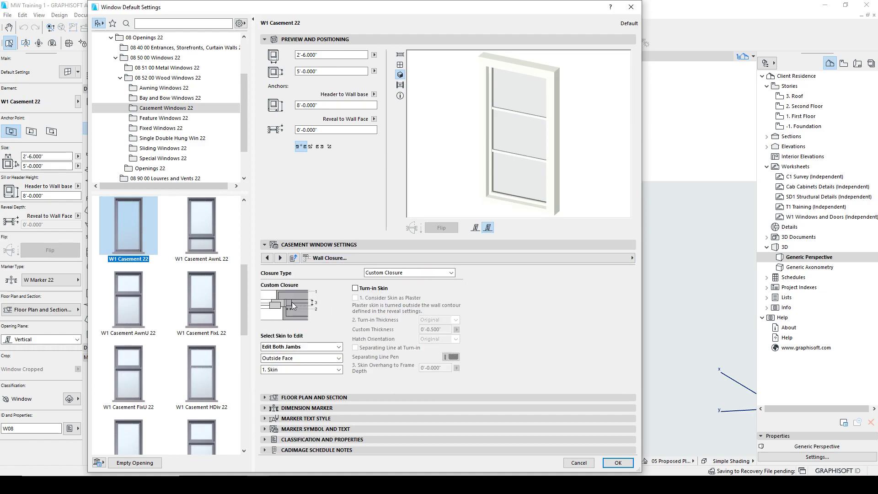
click(451, 273)
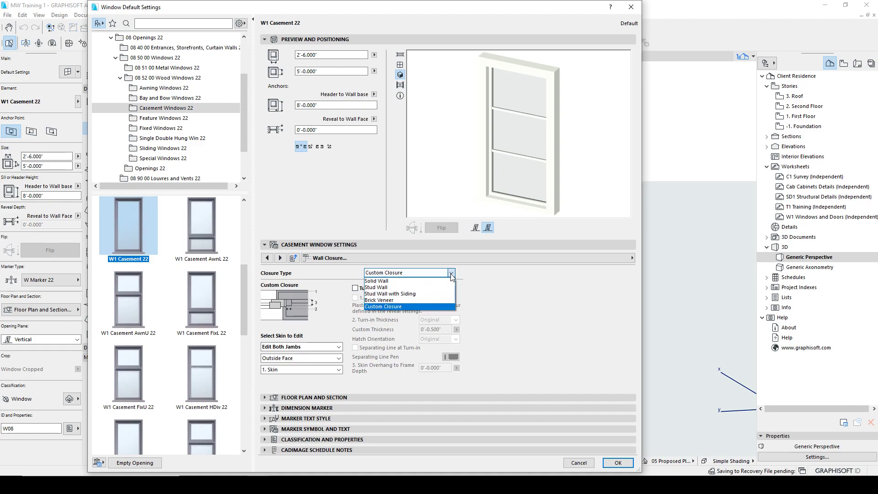
click(525, 296)
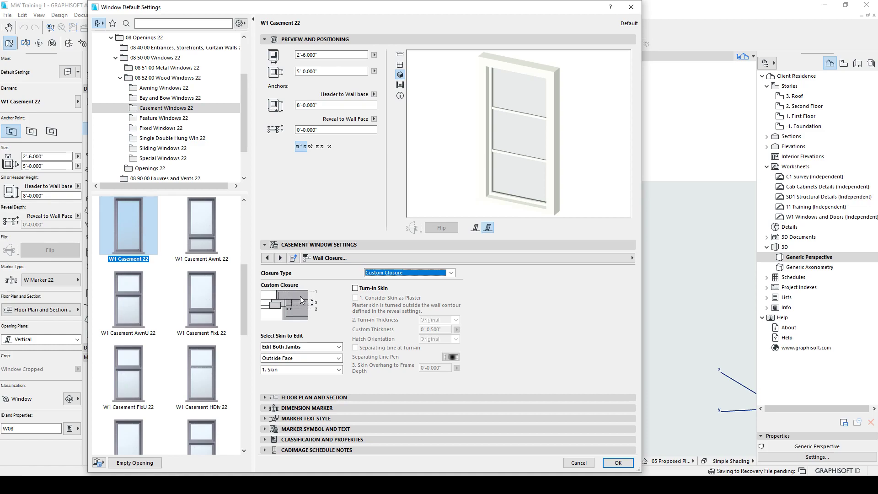
click(355, 288)
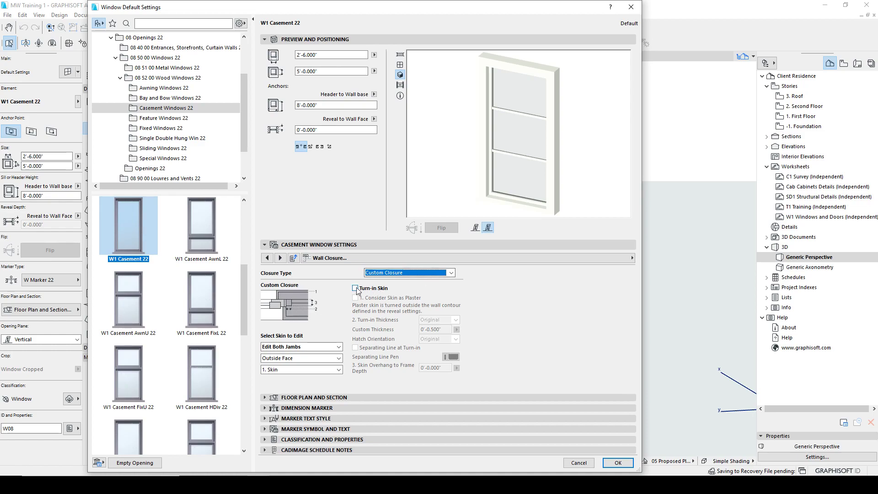
click(333, 345)
click(333, 345)
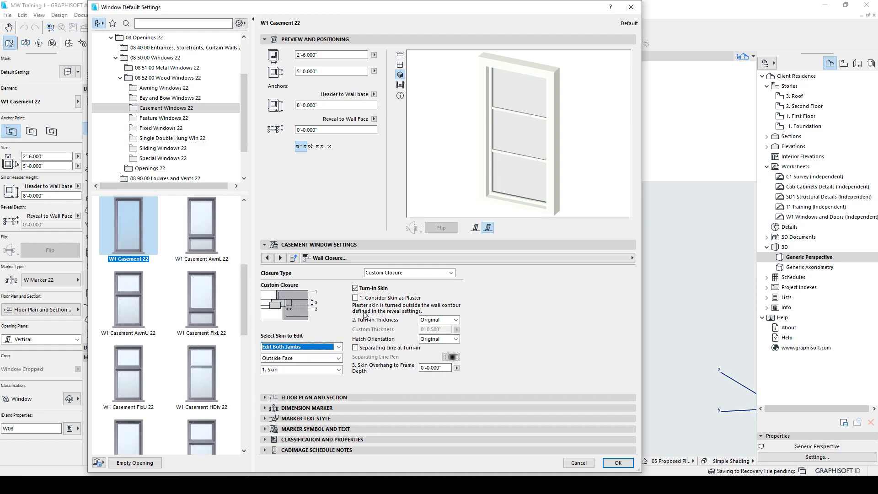
Step: Try the Wall Inset option in its settings and switch it off again
click(280, 258)
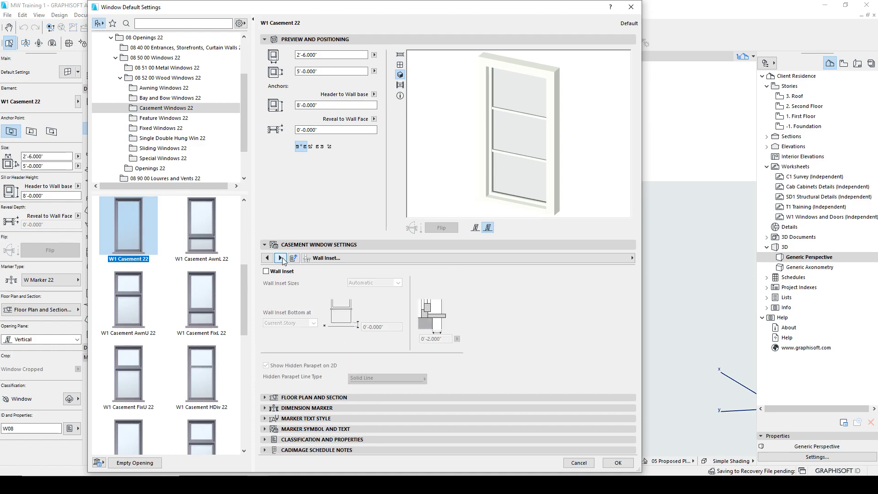
click(265, 272)
click(265, 272)
click(348, 259)
click(348, 259)
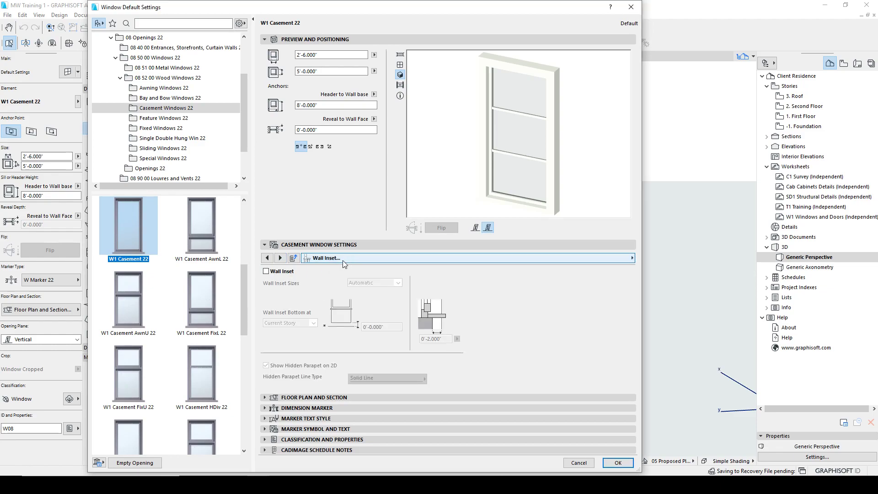
Step: Turn on Masonry Arch in the Masonry Arch settings, keeping the Masonry Straight Arch shape
click(280, 258)
click(280, 259)
click(281, 258)
click(281, 258)
click(281, 258)
click(281, 258)
click(281, 258)
click(281, 258)
click(264, 270)
click(316, 281)
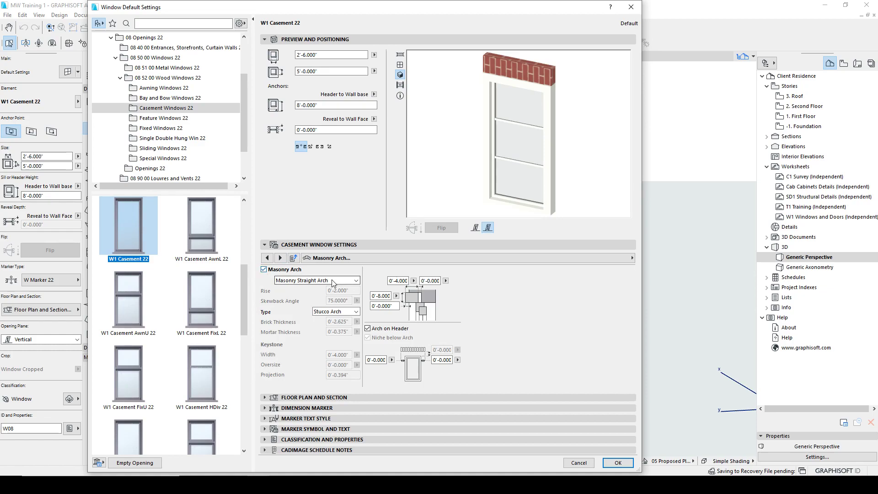
Step: Turn Masonry Arch off after trying the Masonry Jack Arch shape, and continue to the Fixtures and Fittings settings
click(327, 298)
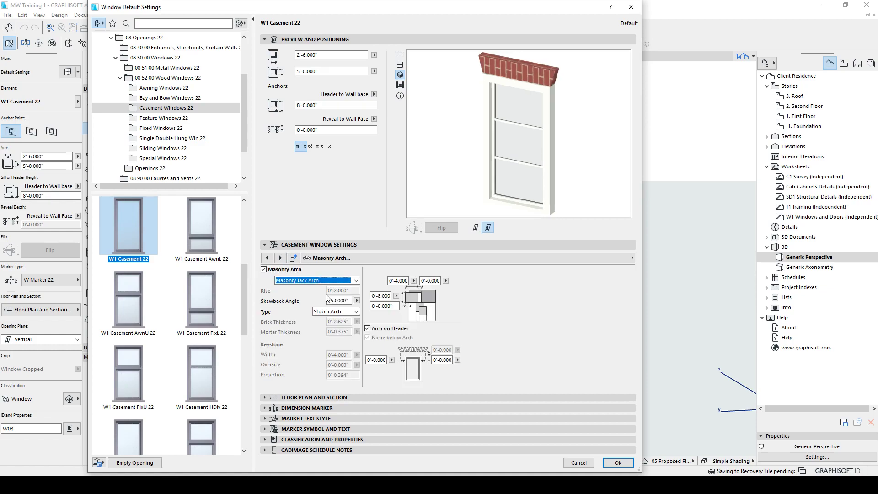
click(264, 270)
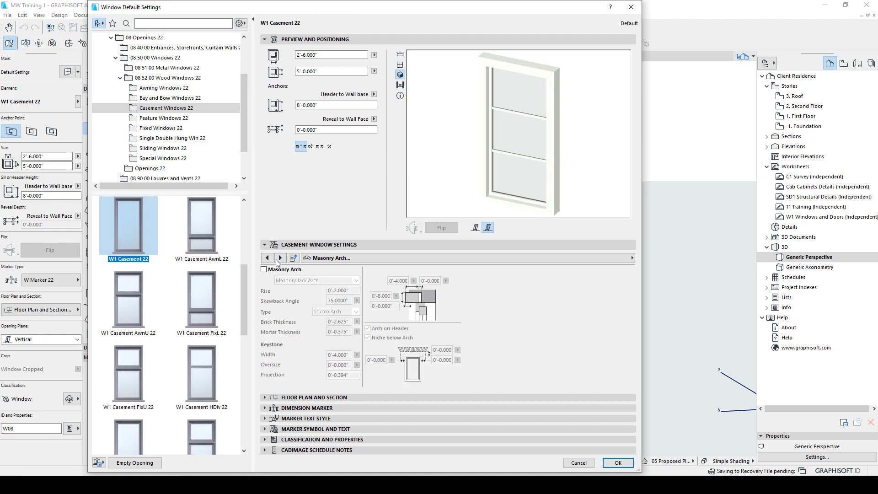
click(279, 258)
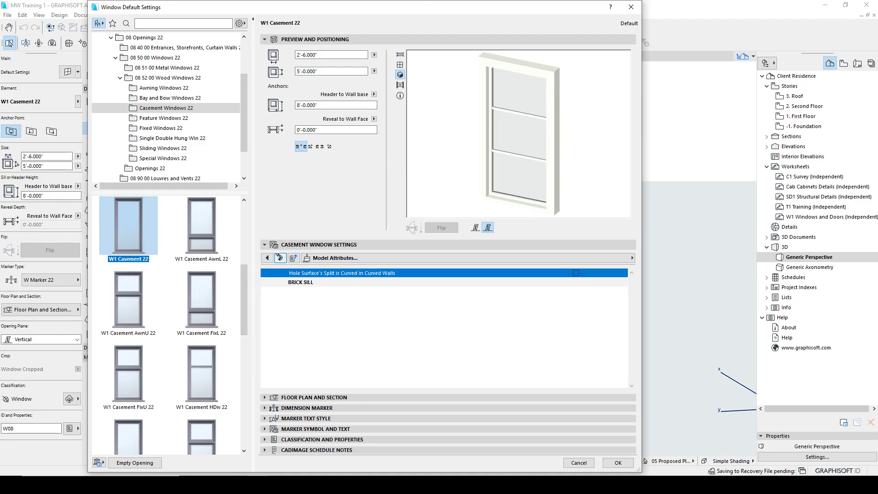
click(281, 259)
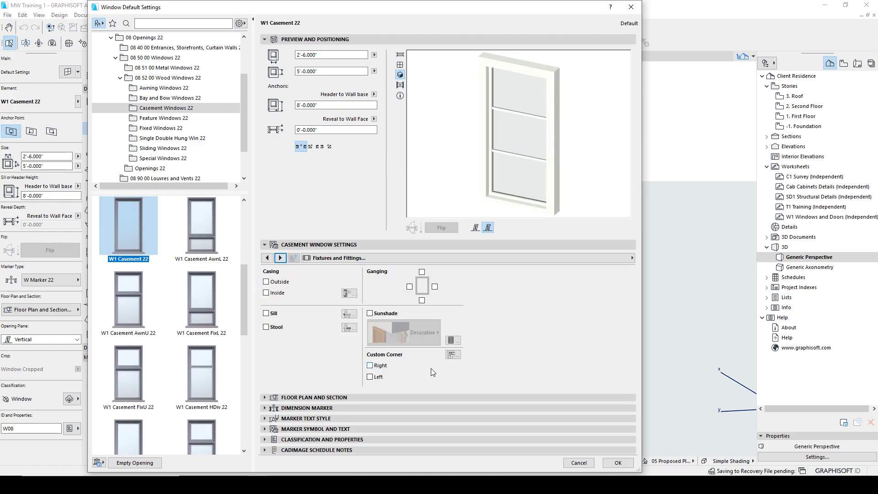
Step: Try the Ganging option on the window's top, left and right edges and switch each one off again
click(422, 273)
click(410, 287)
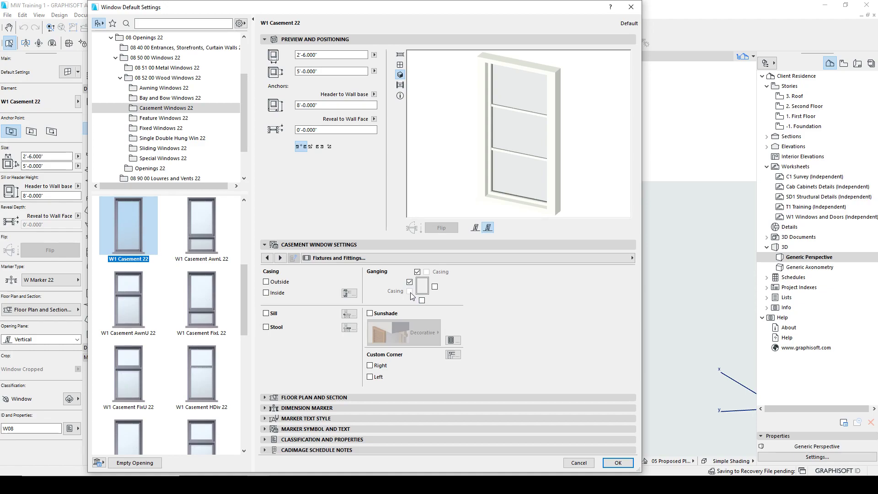
click(417, 271)
click(410, 283)
click(434, 284)
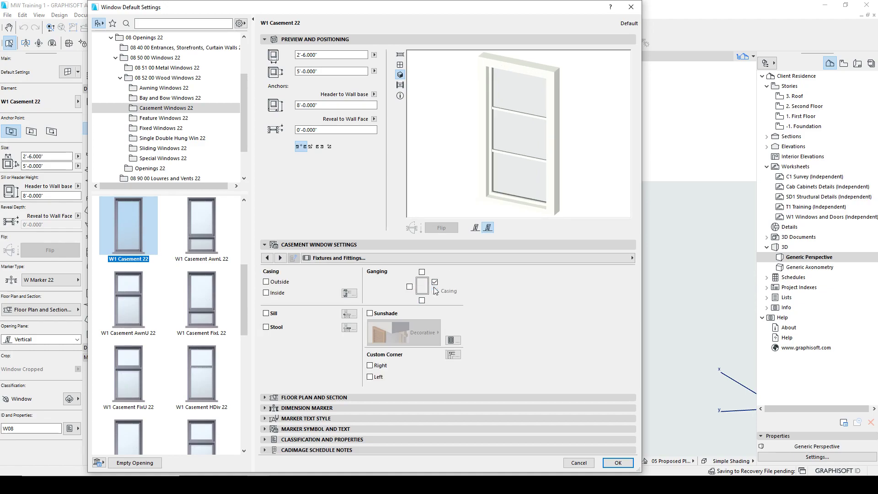
click(435, 283)
Step: Enable the outside and inside casing together with the sill and stool for the window
click(266, 282)
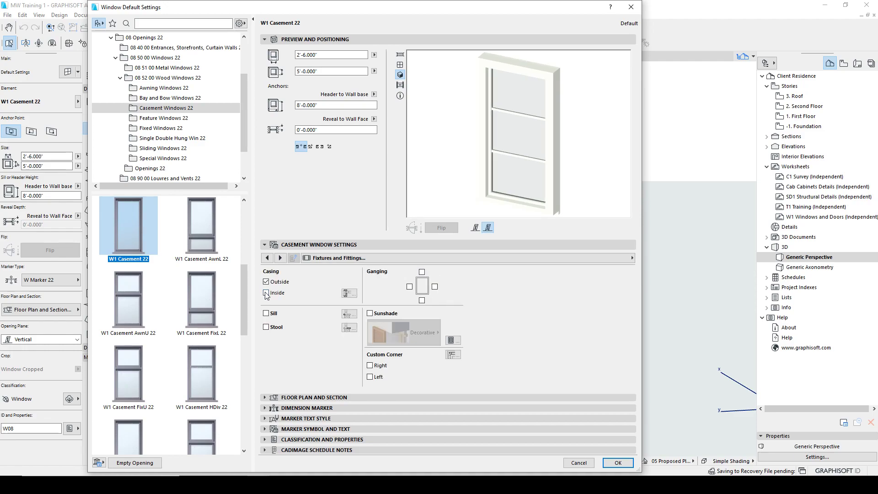
click(265, 292)
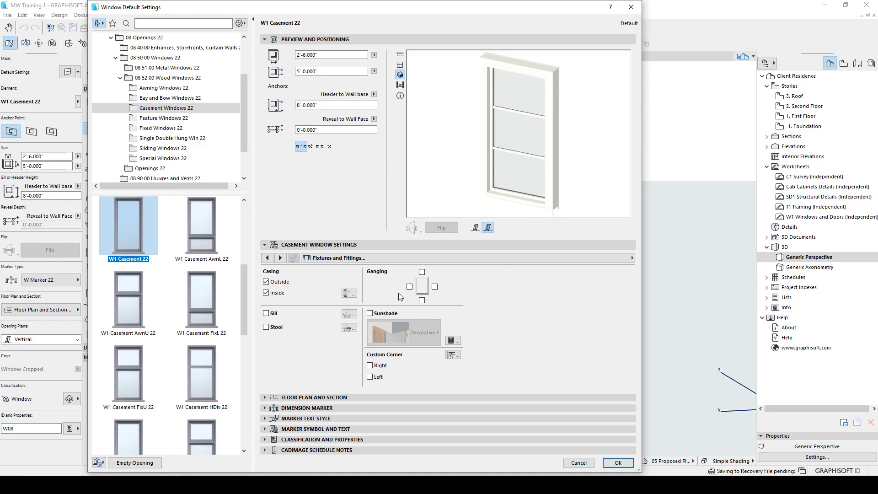
click(266, 313)
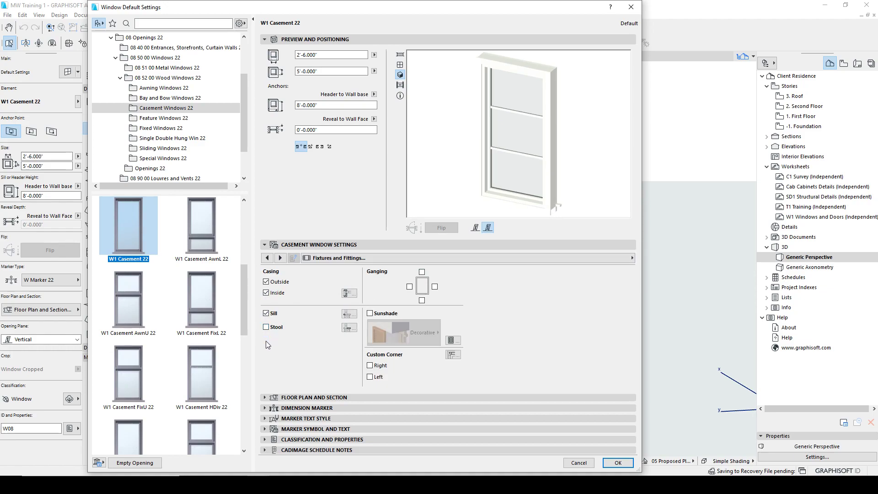
click(266, 327)
drag(592, 172, 593, 171)
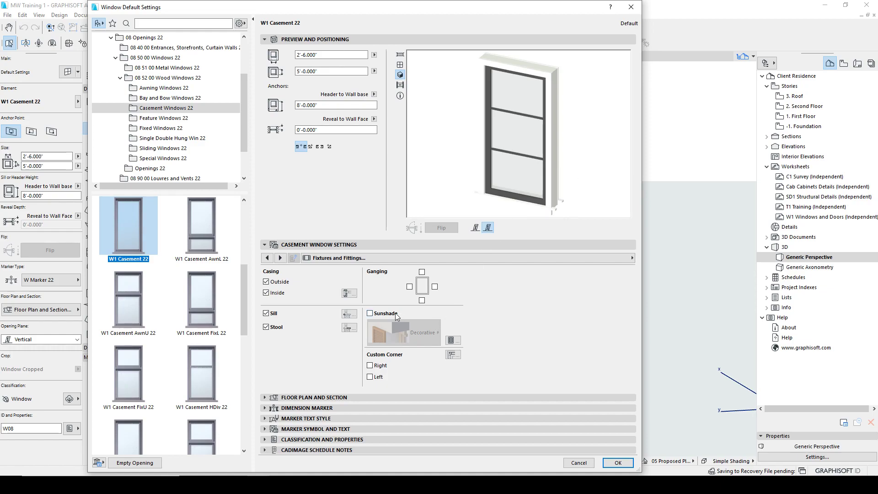
Step: Turn on Sunshade and try the Folding to Reveal, Folding to Wall Face and Sliding types
click(370, 313)
click(403, 333)
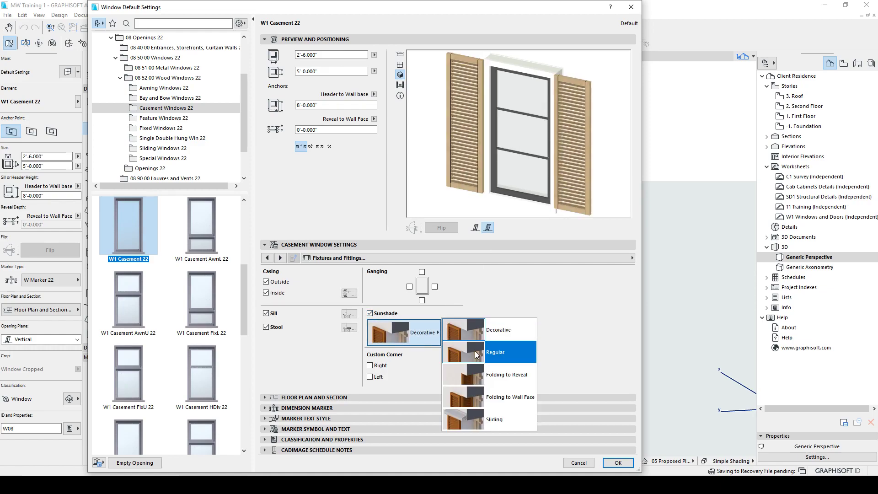
click(474, 369)
click(428, 338)
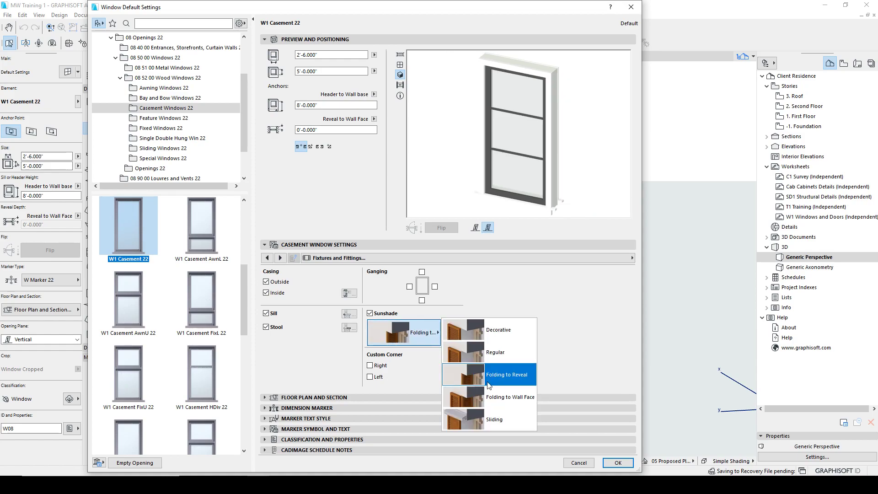
click(471, 393)
click(425, 333)
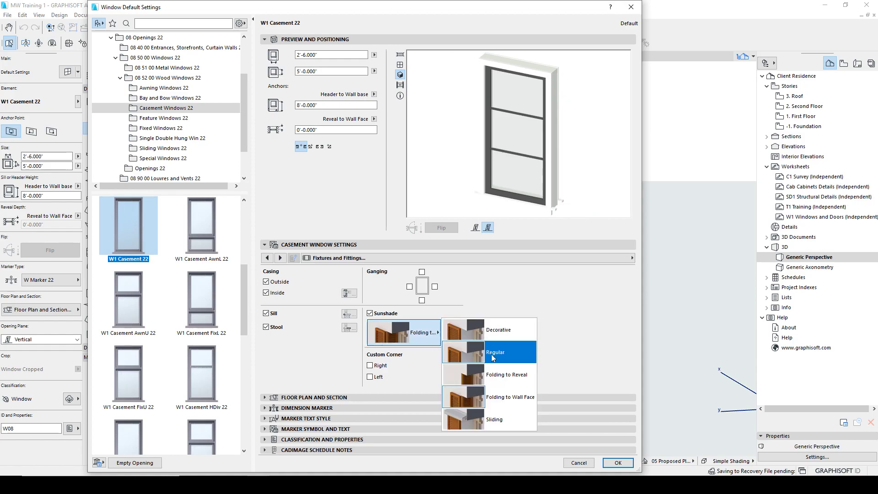
click(475, 418)
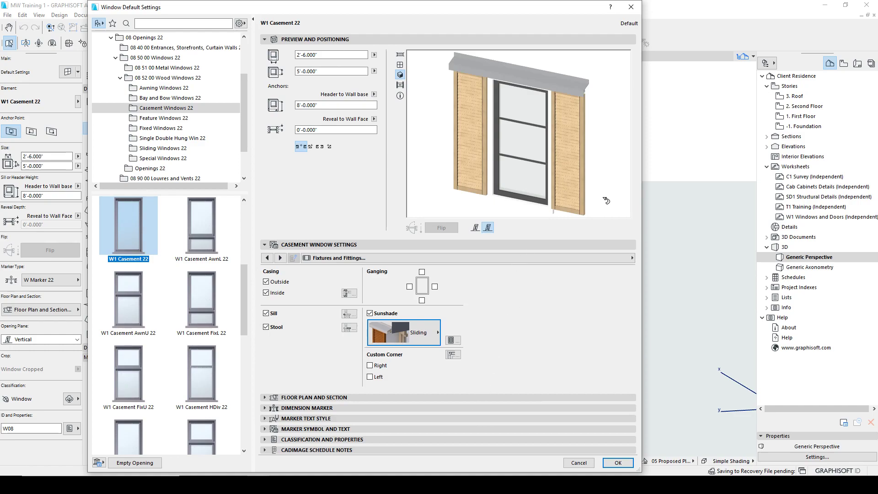
Step: Try the Custom Corner options on both sides, leaving Sunshade off and only the Right corner enabled
click(369, 365)
click(370, 377)
click(370, 365)
click(370, 377)
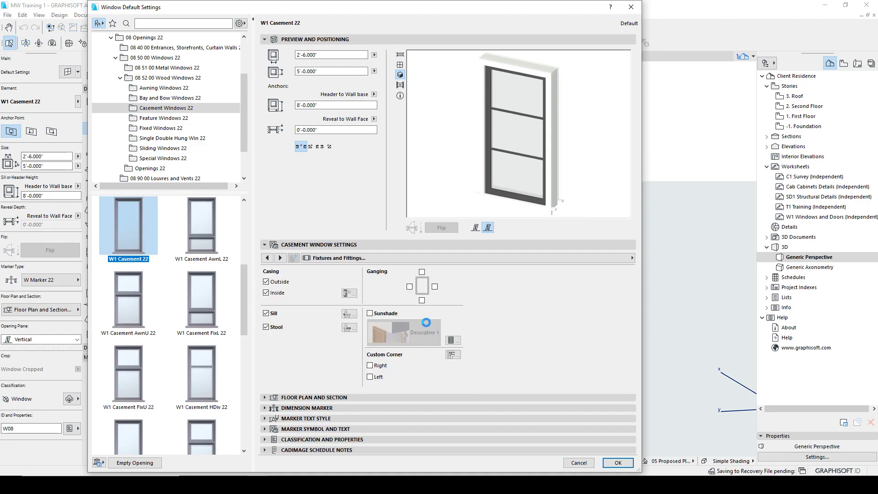
click(370, 366)
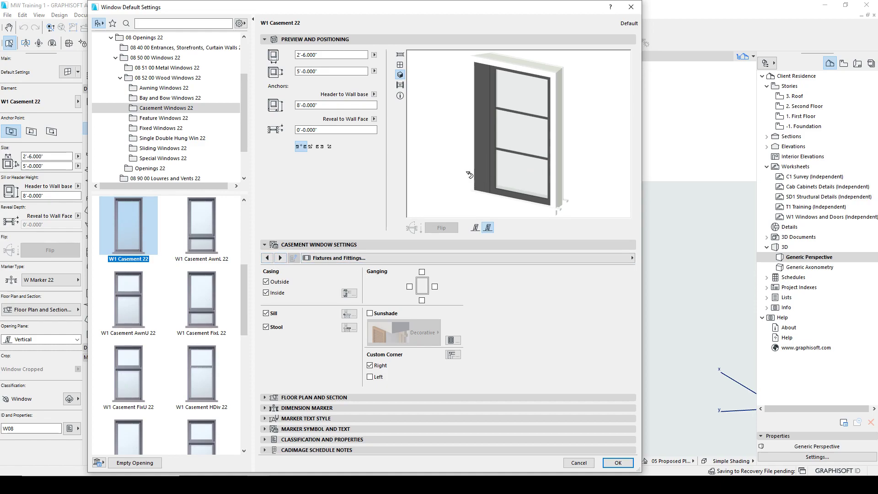
Step: Review the Sill and Stool, Casing, Sunshade, Custom Corner and Model Attributes pages of the fittings settings
click(282, 258)
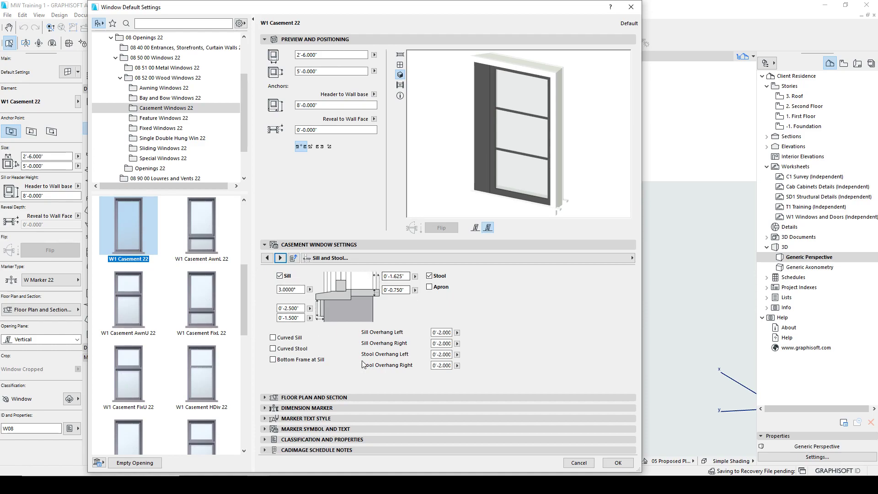
click(280, 258)
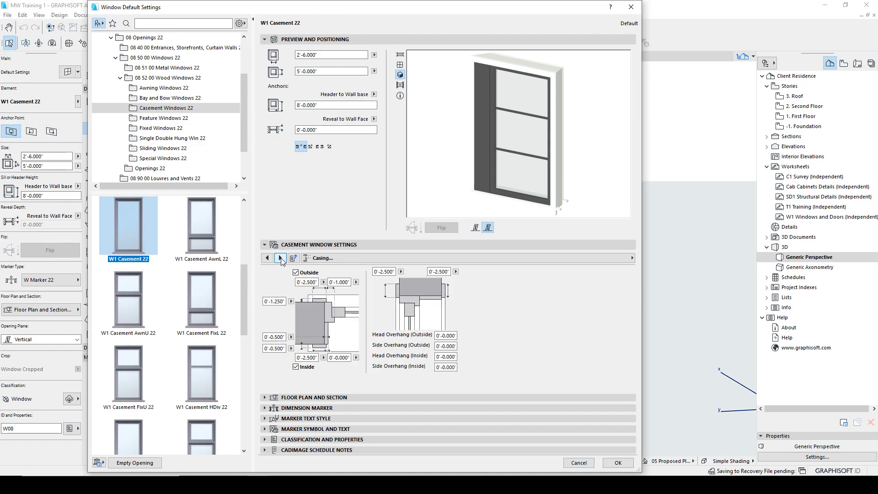
click(281, 258)
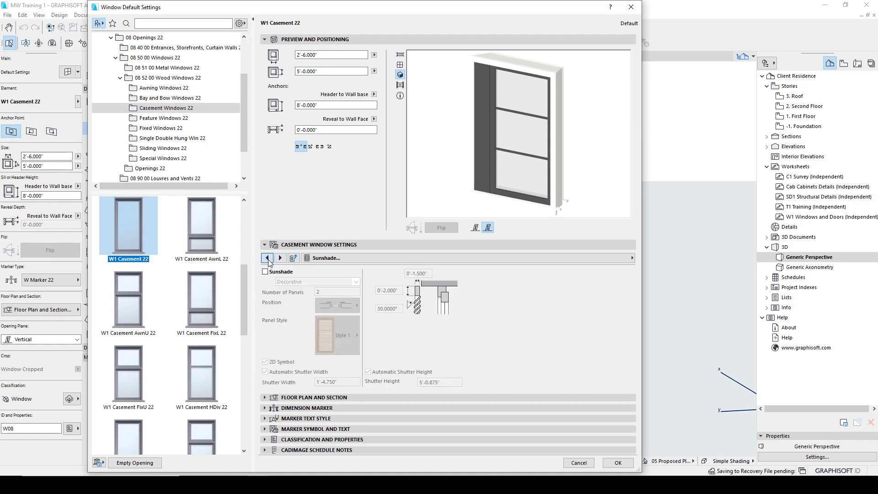
click(267, 258)
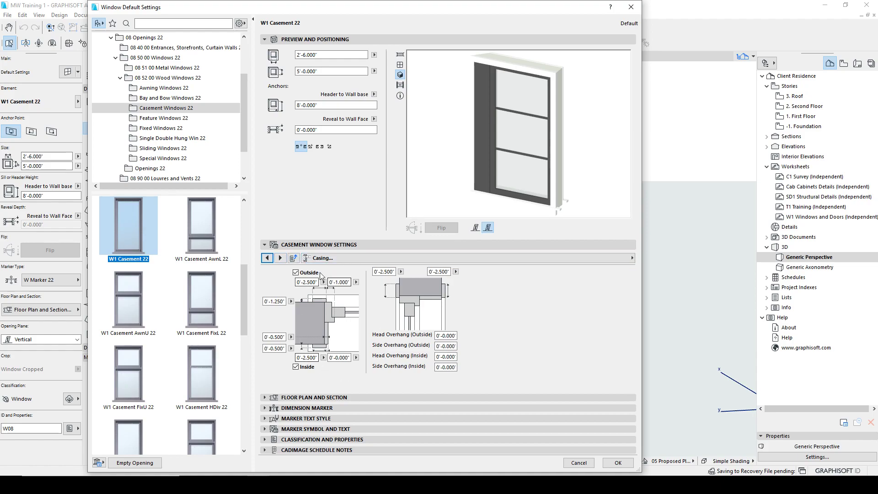
click(281, 258)
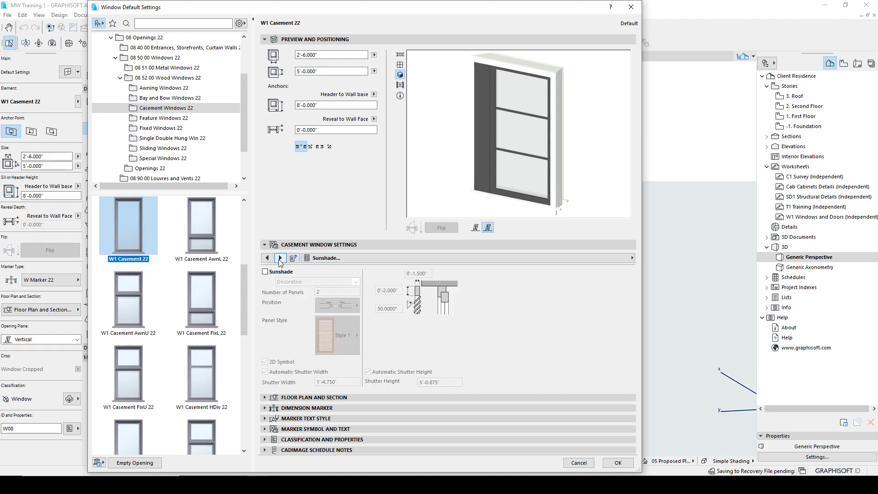
click(280, 258)
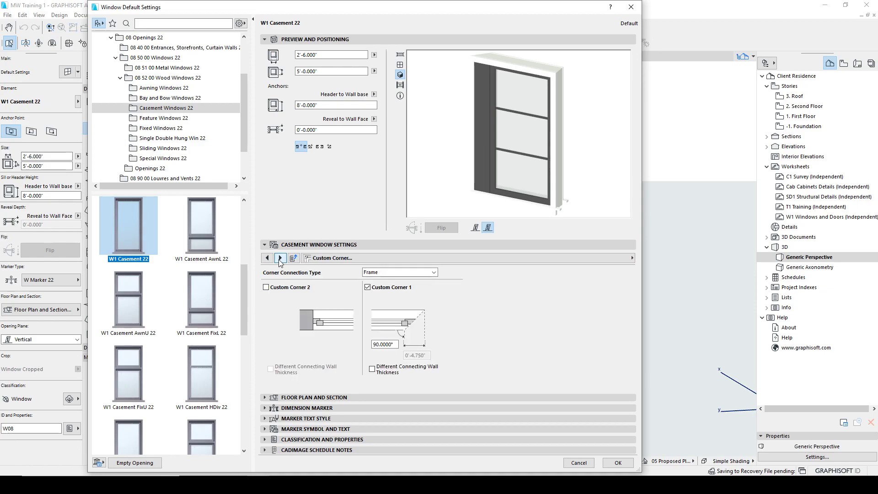
click(281, 258)
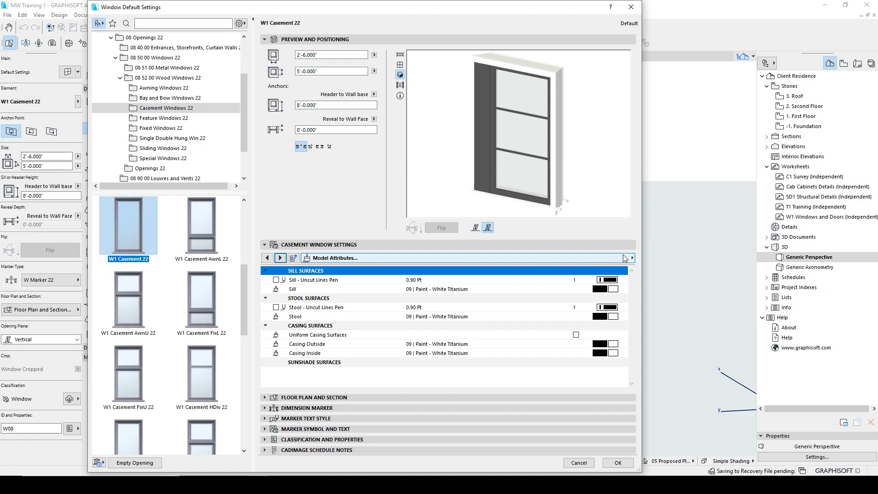
Step: Browse the list of settings pages, expanding Window Settings and Opening and collapsing Wall Opening and Fixtures and Fittings
click(623, 259)
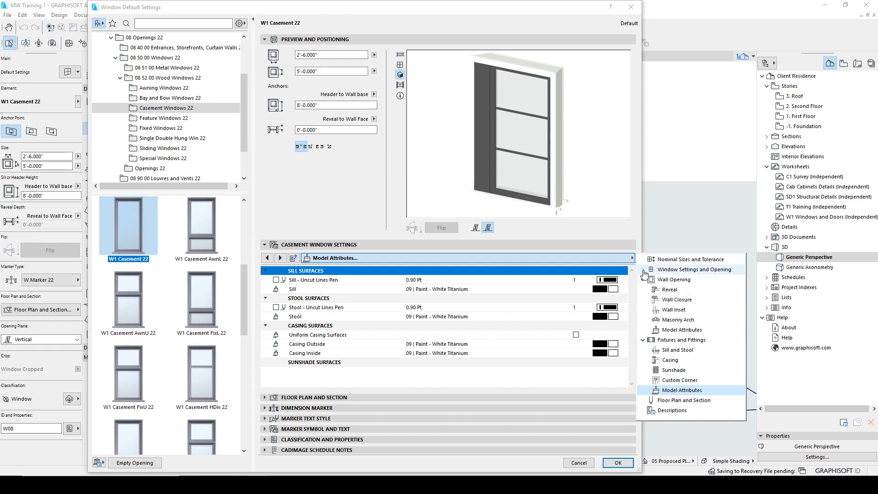
click(672, 269)
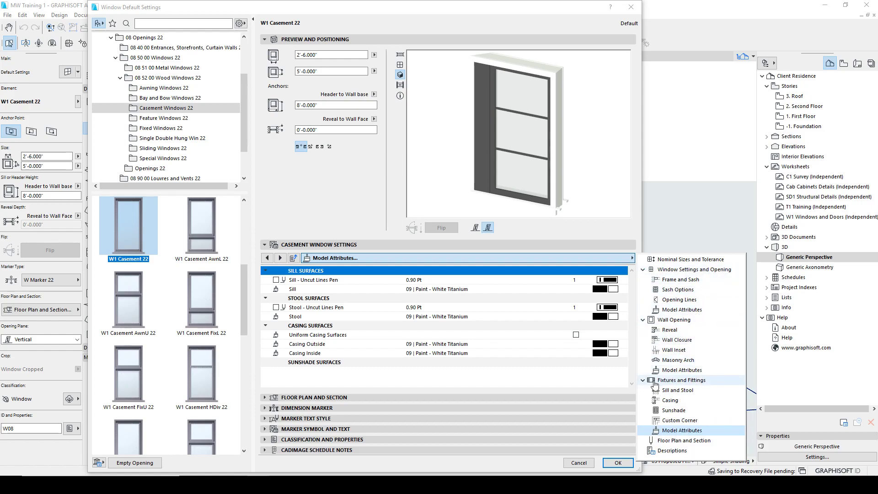
click(644, 320)
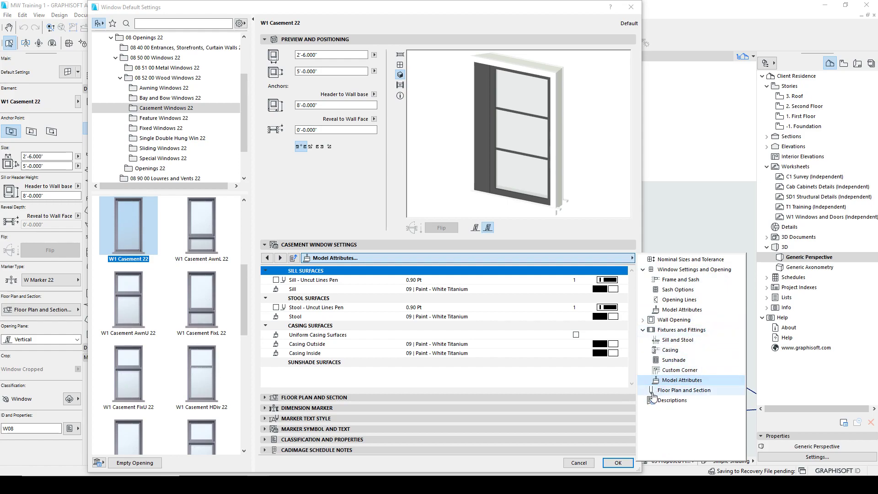
click(644, 330)
click(294, 262)
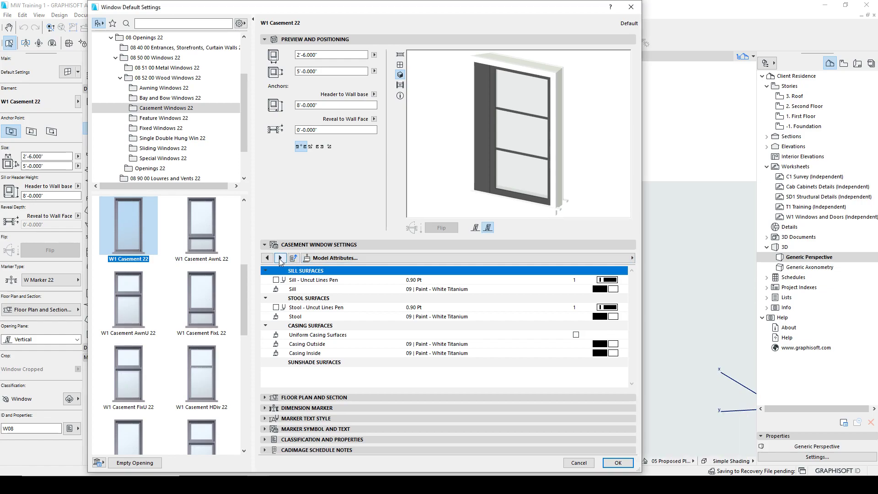
Step: Examine the casement window's own Floor Plan and Section attributes, from 2D Detail Level through the sill, stool and sunshade entries
click(280, 258)
scroll(431, 336, down, 4)
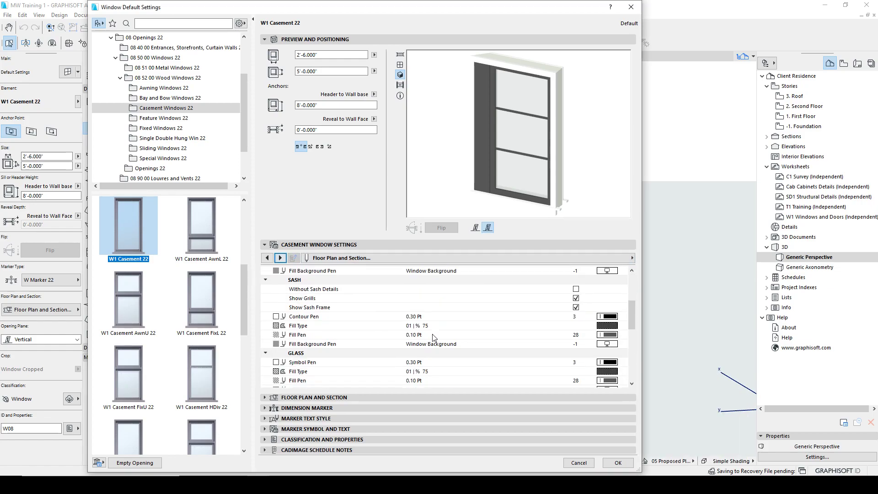
scroll(435, 339, up, 5)
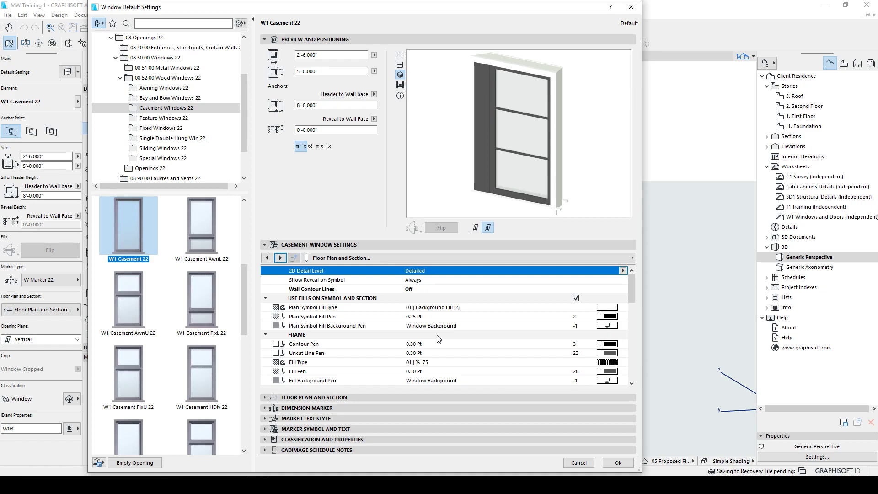
scroll(437, 338, down, 3)
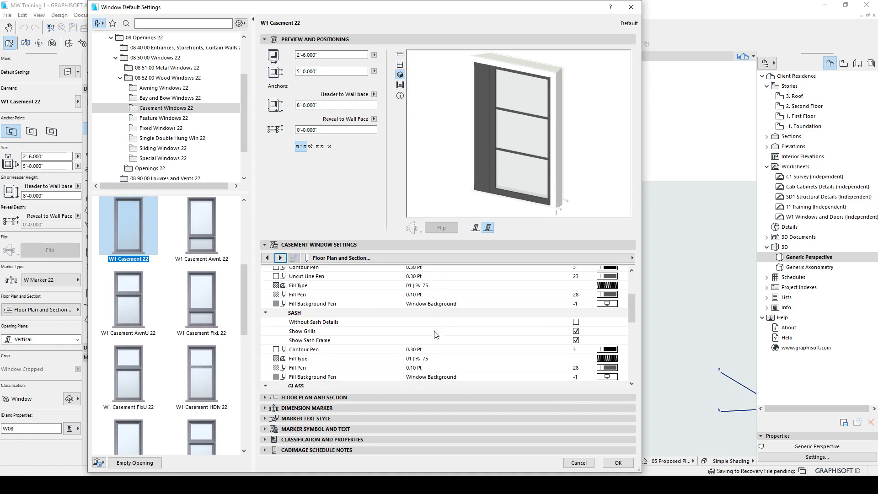
scroll(434, 335, down, 5)
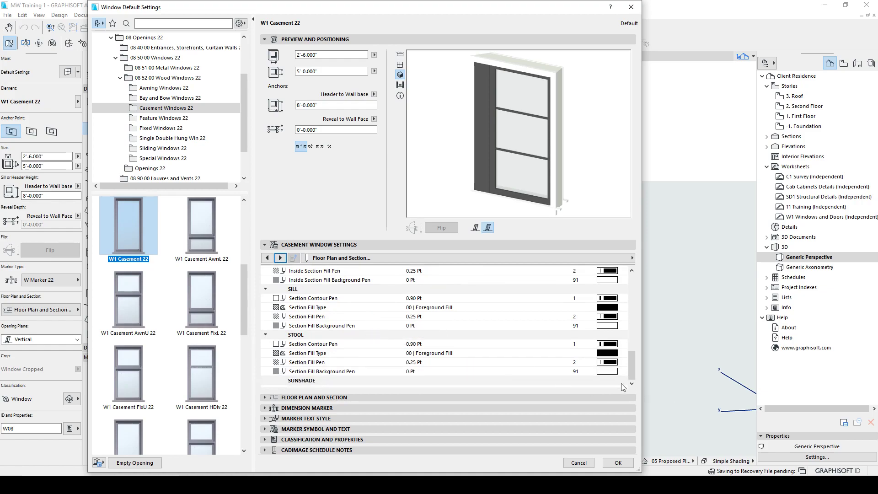
drag(631, 366, 631, 281)
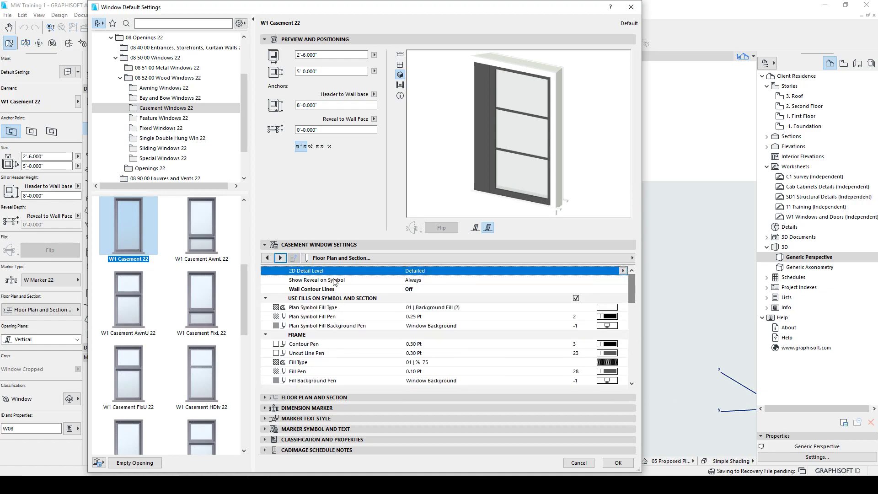
Step: Check the general Floor Plan and Section display, outline and cut surface settings, and return to the Casement Window Settings
click(264, 398)
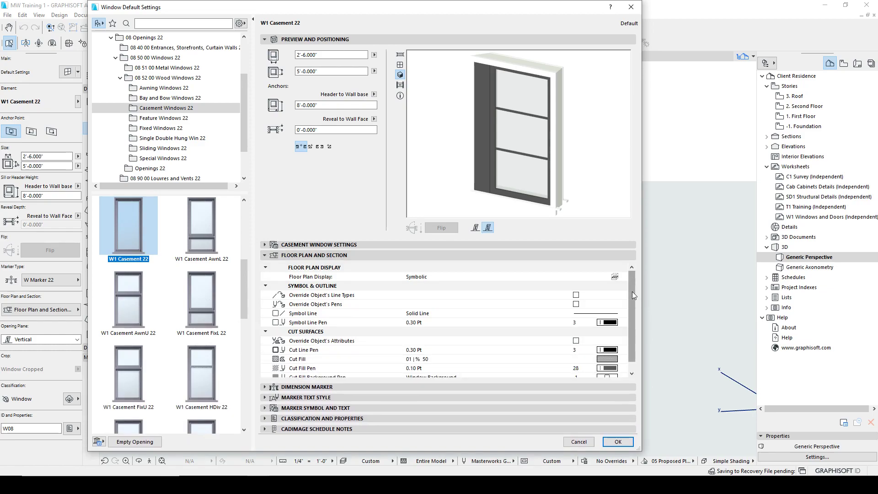
scroll(455, 362, down, 1)
scroll(453, 363, up, 1)
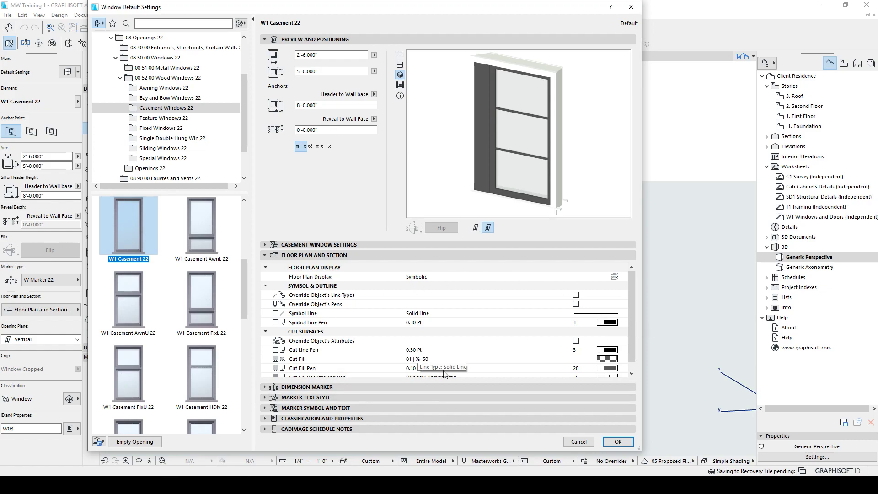
click(264, 245)
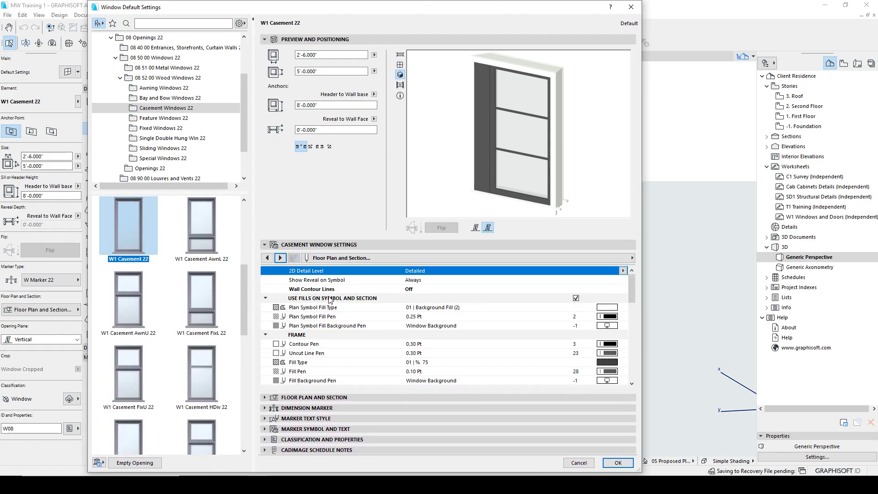
Step: Examine the casement window's own Floor Plan and Section pens and fills, from the symbol and frame entries through the sill and stool
scroll(330, 316, down, 3)
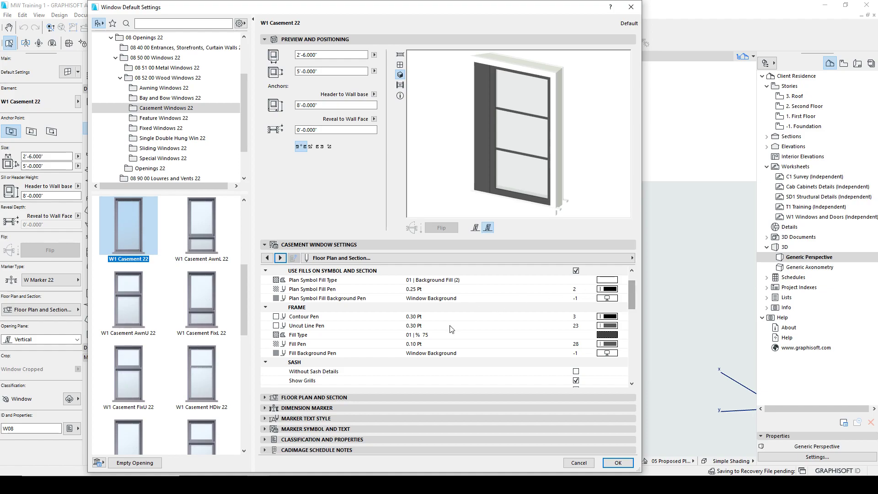
scroll(537, 369, down, 4)
scroll(537, 369, down, 5)
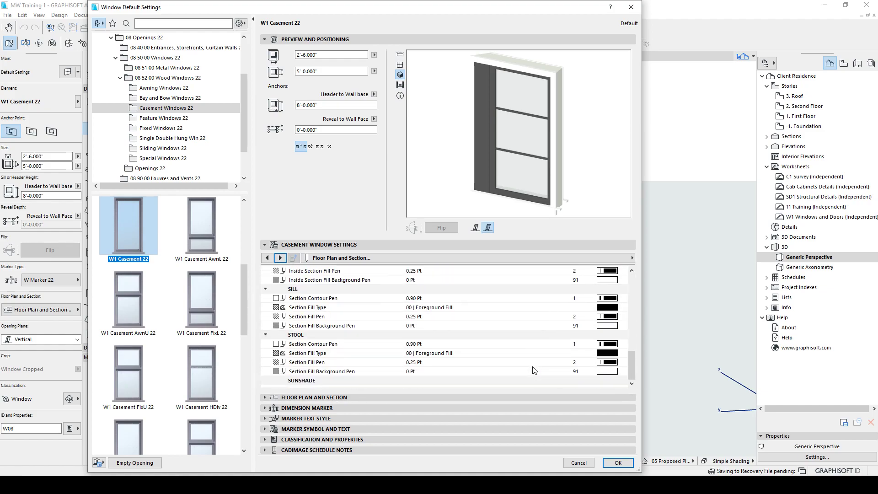
scroll(533, 372, down, 4)
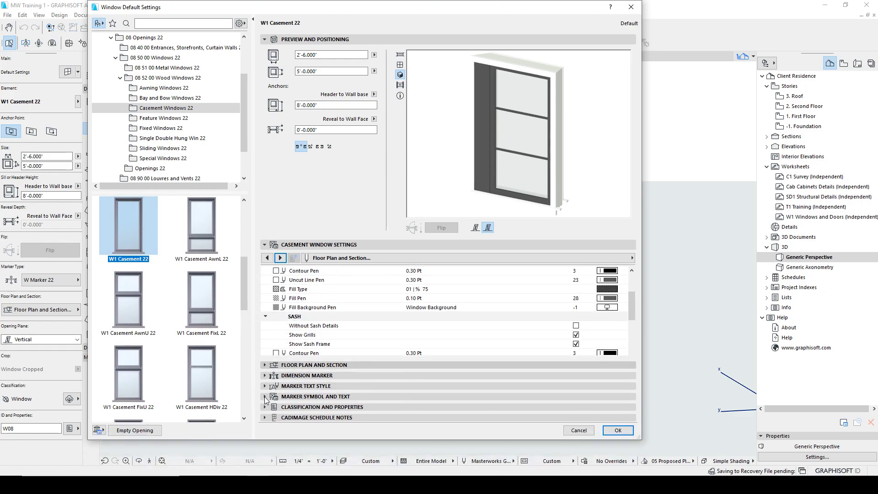
Step: Examine the general Floor Plan and Section options for overriding the object's line types and pens, plus the cut surface attributes
click(272, 397)
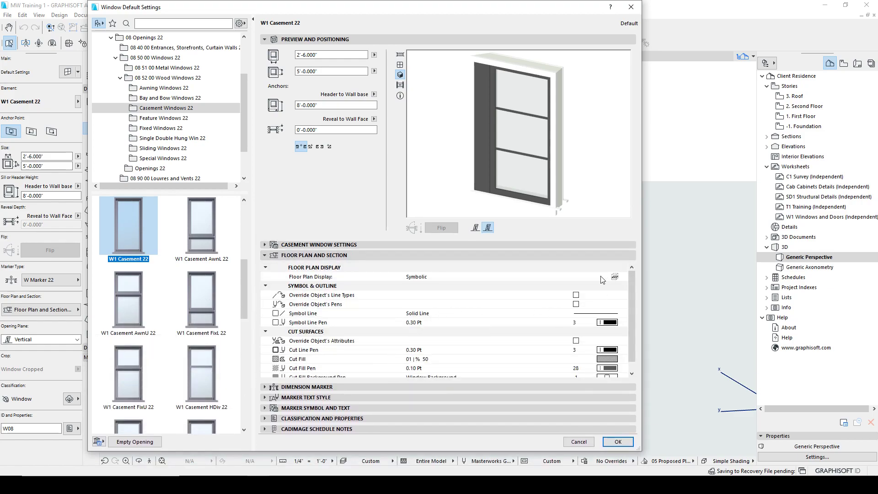
click(575, 296)
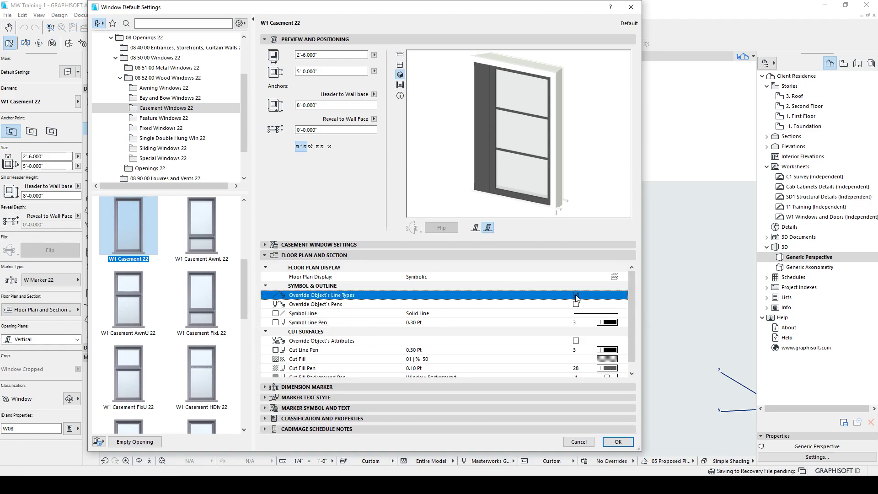
click(576, 305)
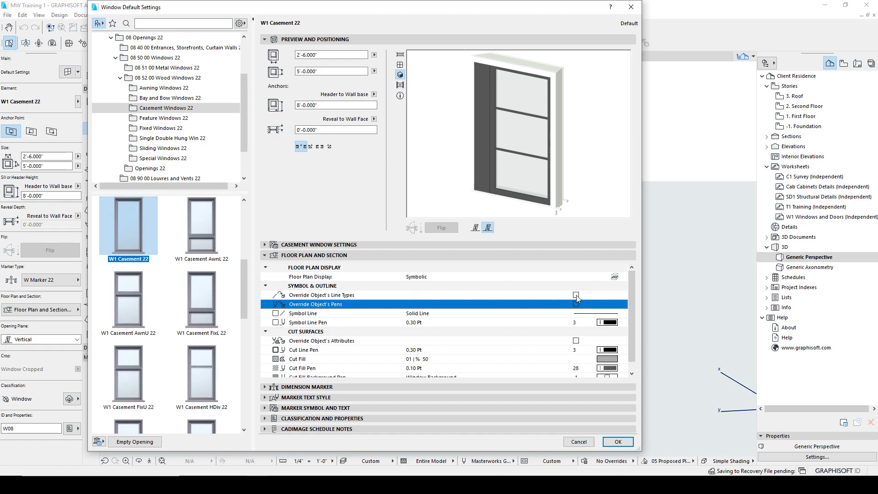
click(265, 256)
click(265, 256)
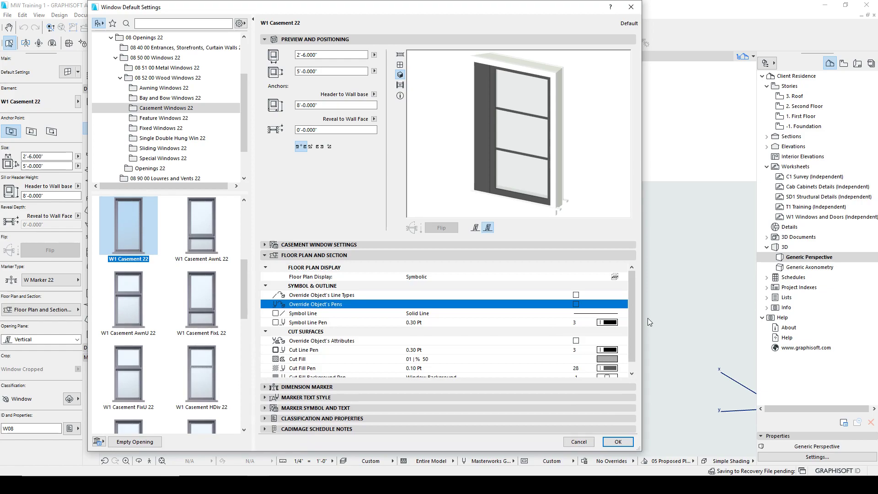
scroll(633, 303, down, 1)
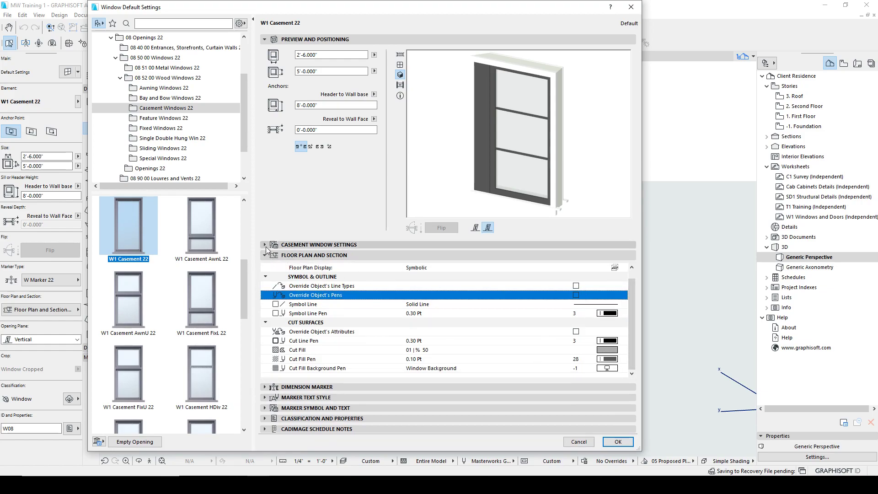
Step: Review the Dimension Marker settings, including the available marker types and the Uniform Marker Pen option
click(266, 387)
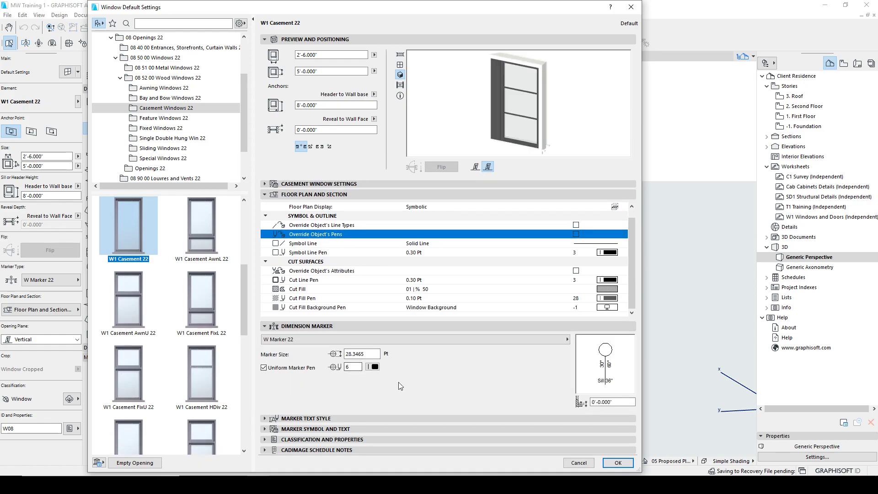
click(337, 338)
click(336, 338)
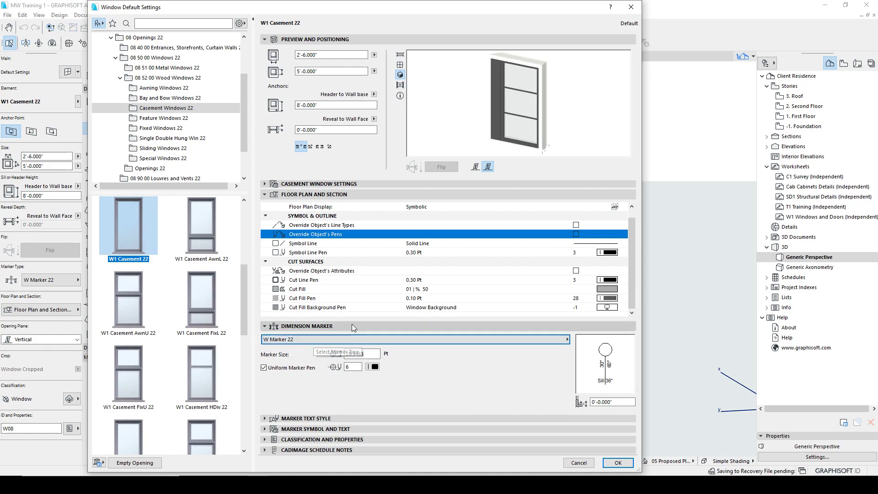
click(299, 342)
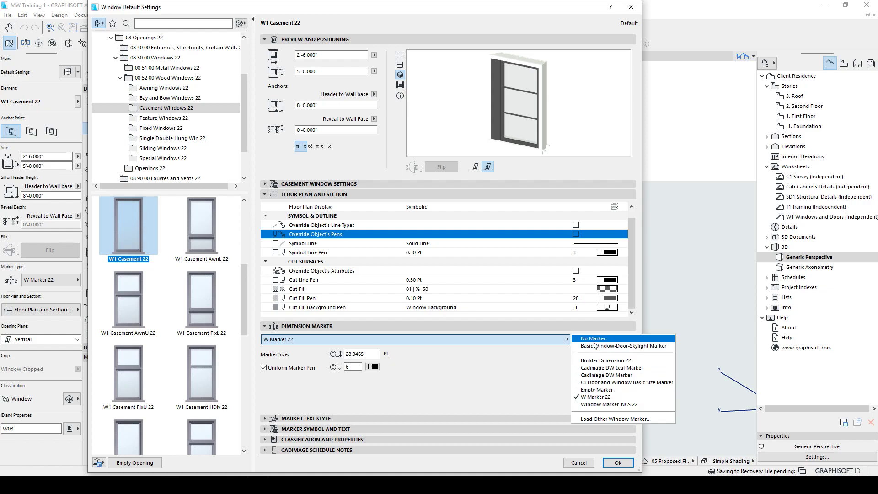
click(446, 371)
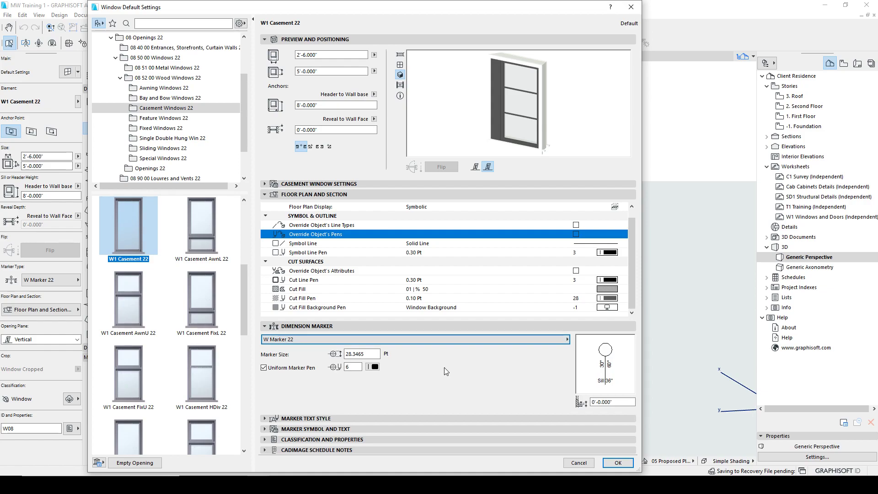
click(291, 340)
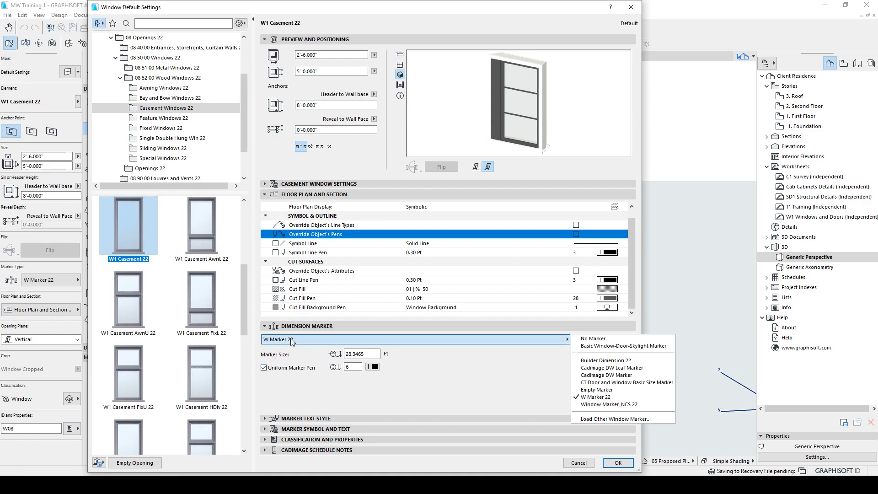
click(291, 340)
click(264, 367)
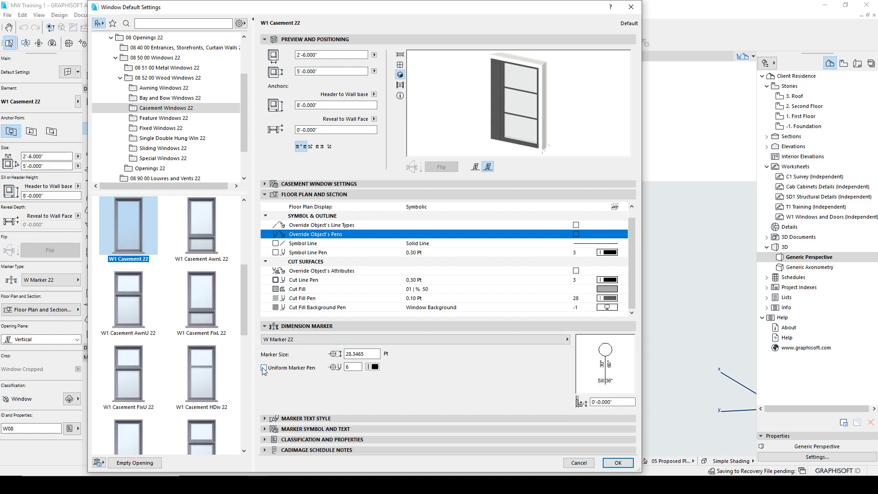
click(265, 327)
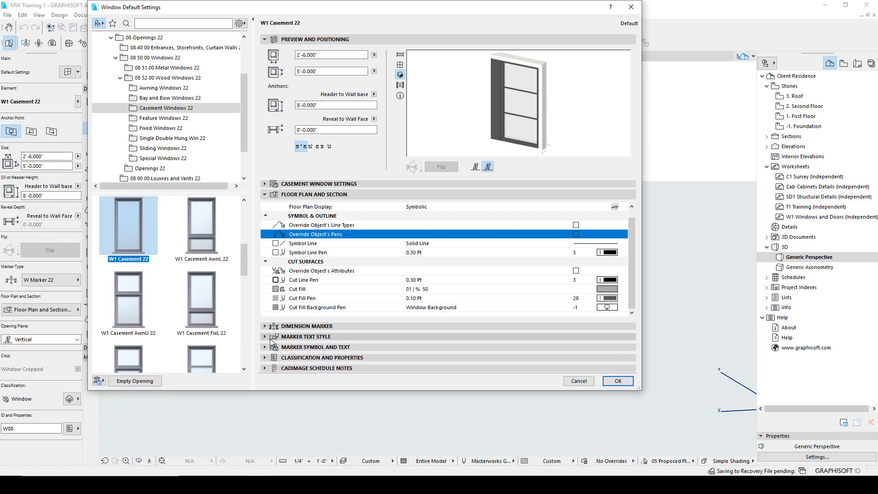
Step: Review the Marker Text Style settings and the Marker Symbol and Text pages from Fire and Acoustic Rating through 2D Representation
click(265, 337)
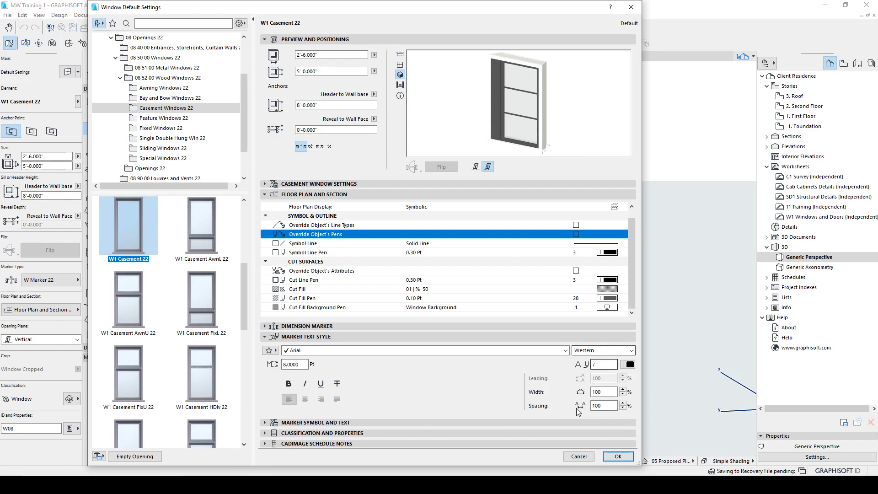
click(265, 336)
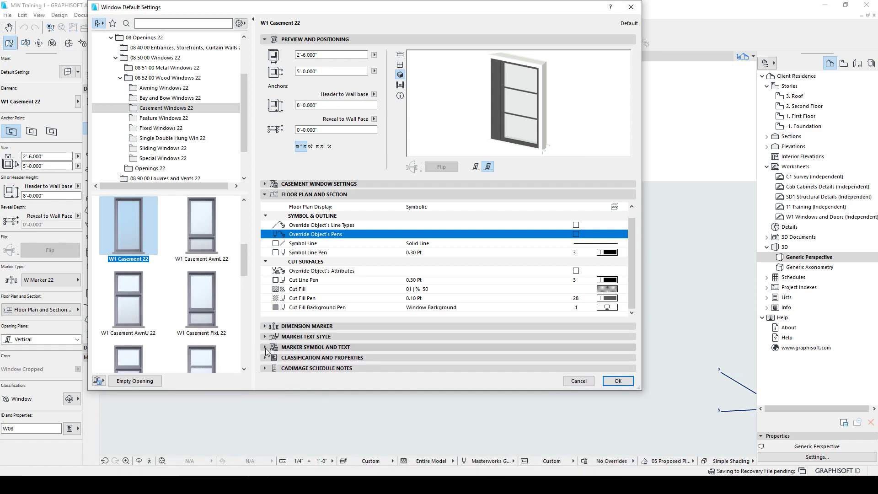
click(265, 347)
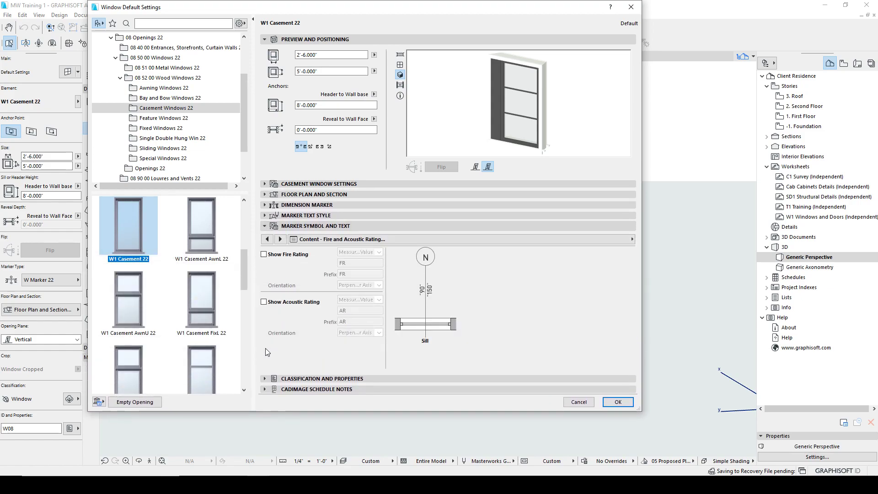
click(280, 238)
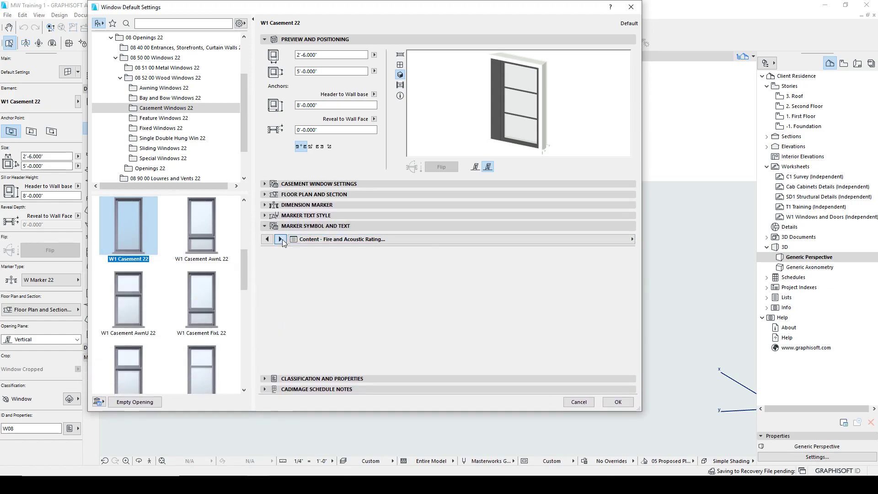
click(280, 239)
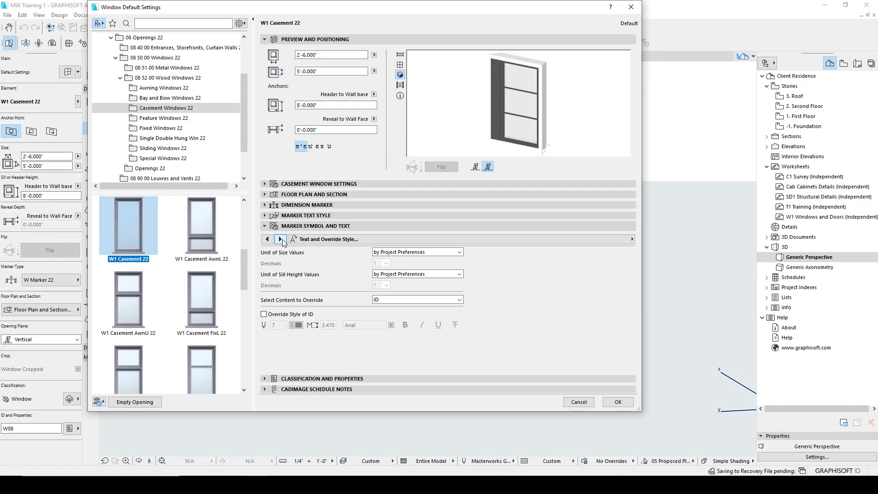
click(280, 239)
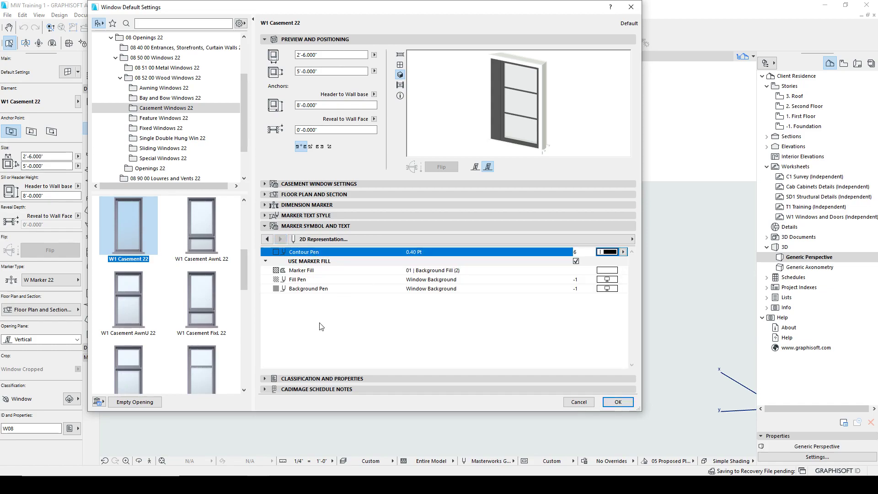
click(271, 237)
click(271, 237)
click(271, 237)
click(265, 226)
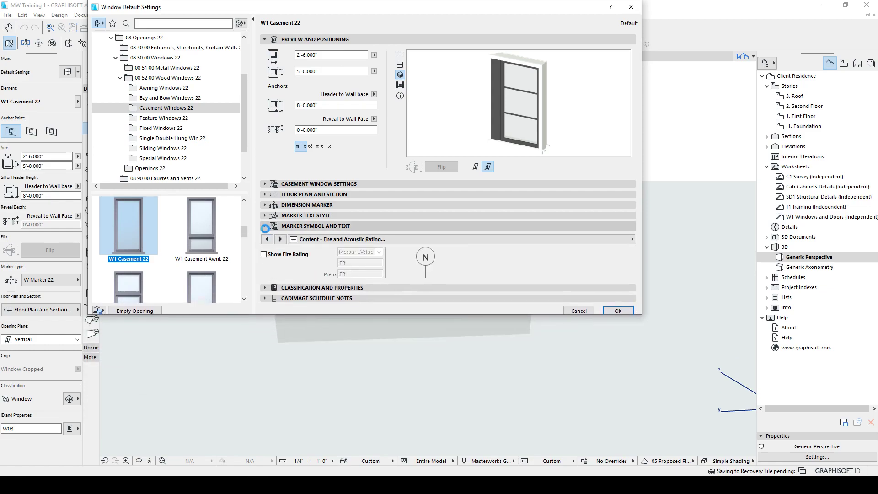
Step: Examine the window's Classification and Properties, including its ID and categories, renovation status and full list of IFC properties
click(265, 237)
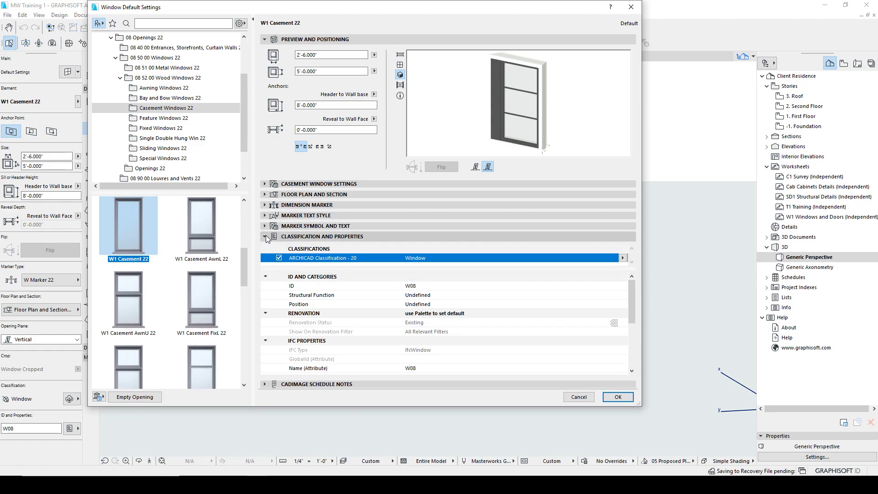
scroll(328, 335, down, 3)
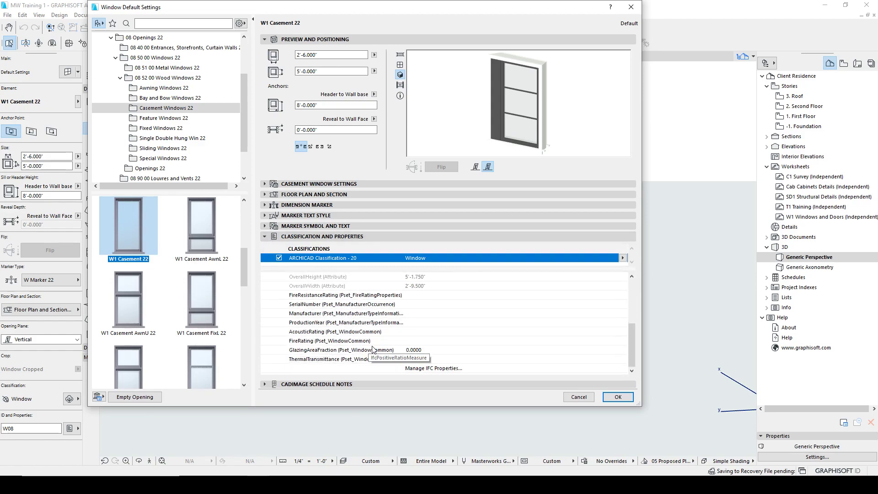
scroll(372, 358, up, 3)
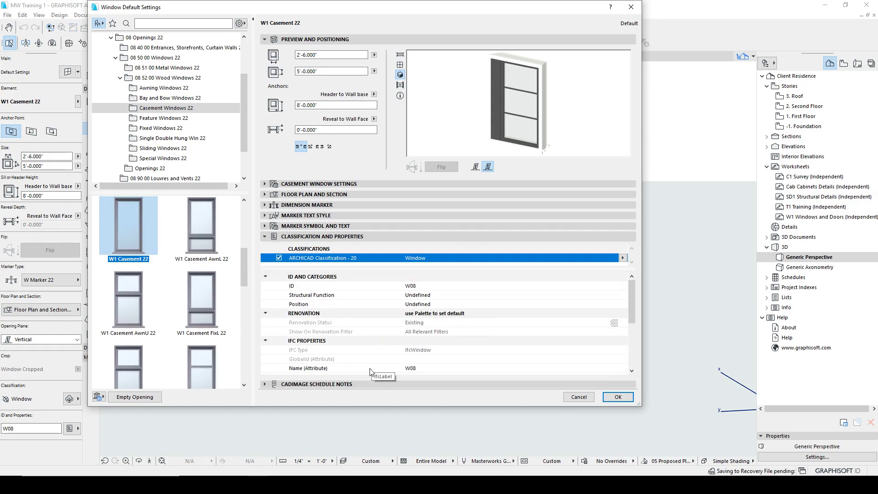
scroll(389, 371, down, 2)
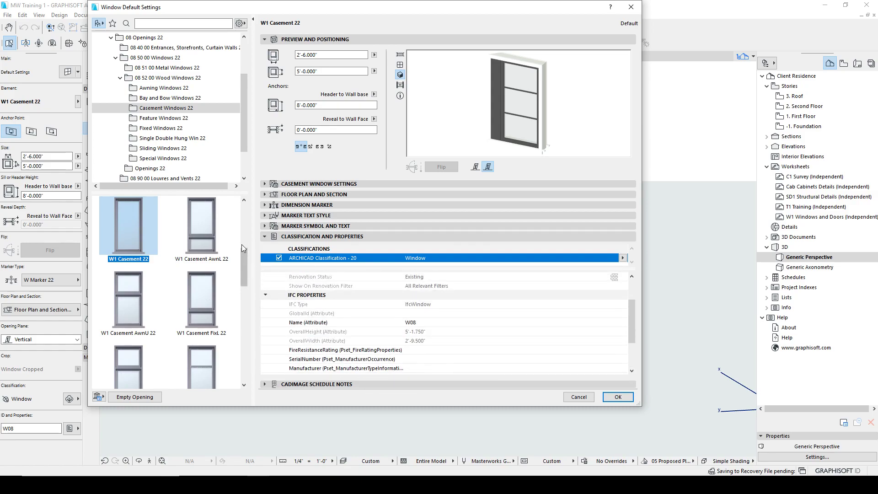
click(264, 236)
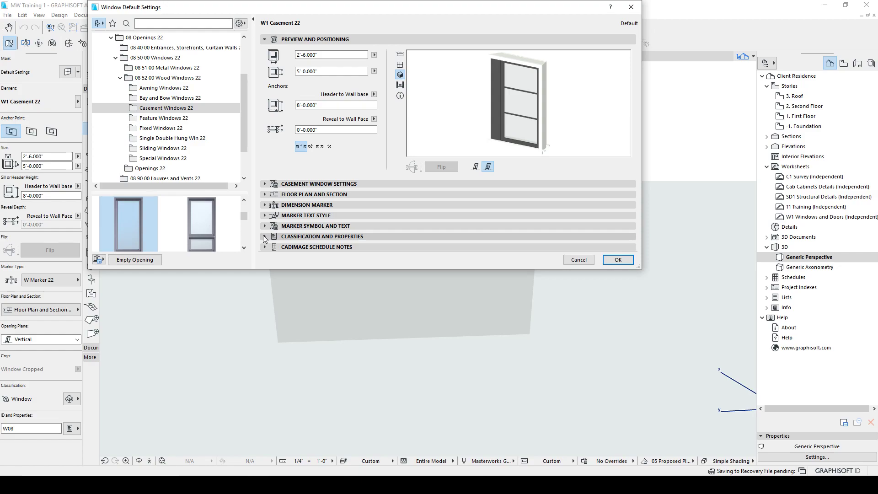
click(264, 236)
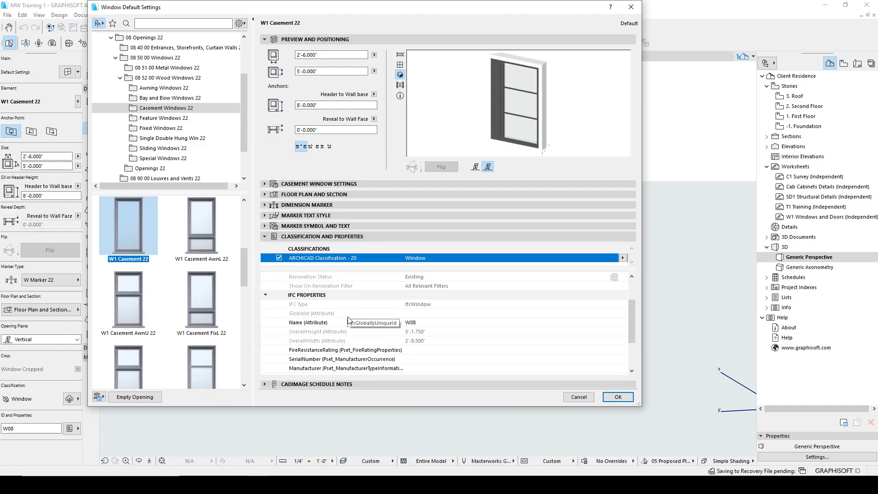
scroll(404, 356, down, 3)
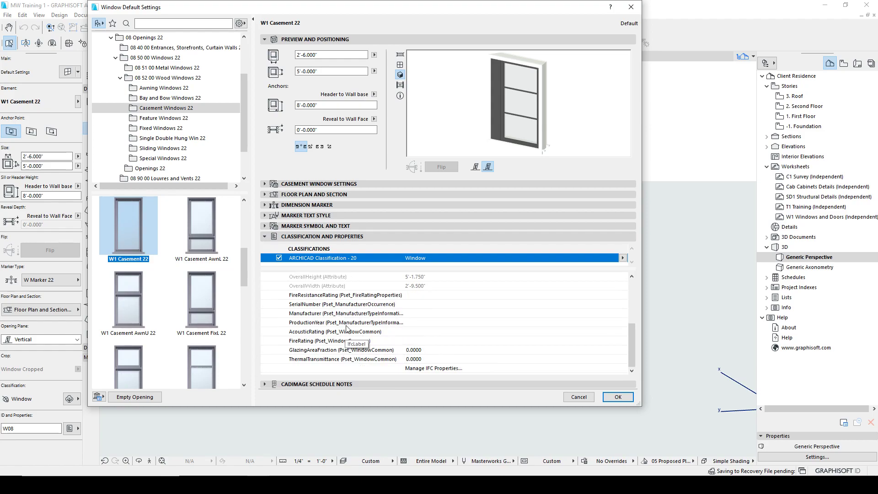
click(265, 236)
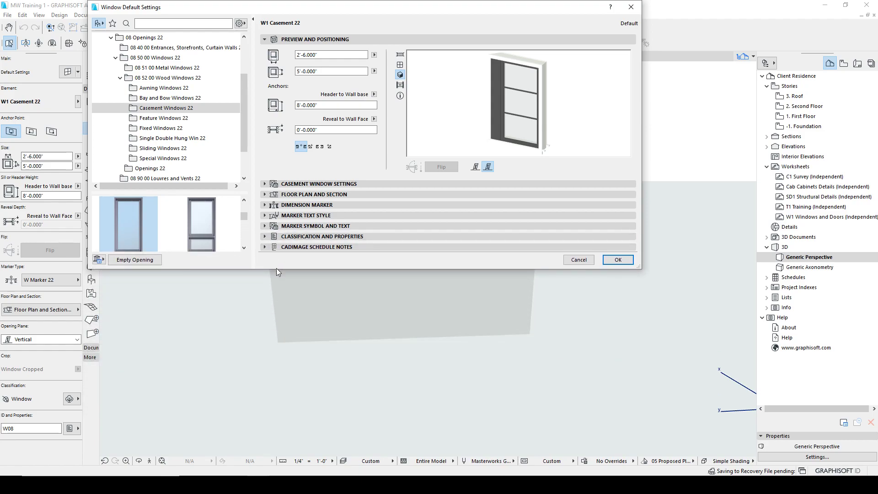
Step: Select W1 Casement AwnL 22 from the Casement Windows 22 library folder as the default window
click(265, 237)
click(264, 226)
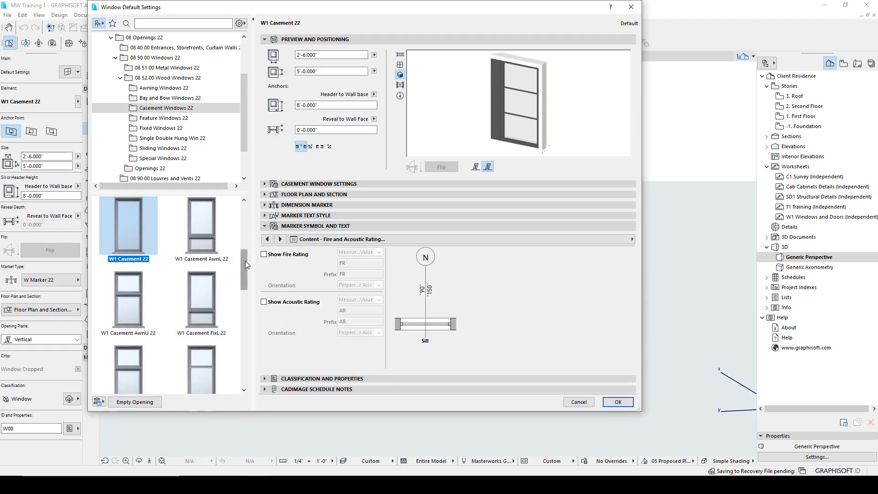
click(206, 240)
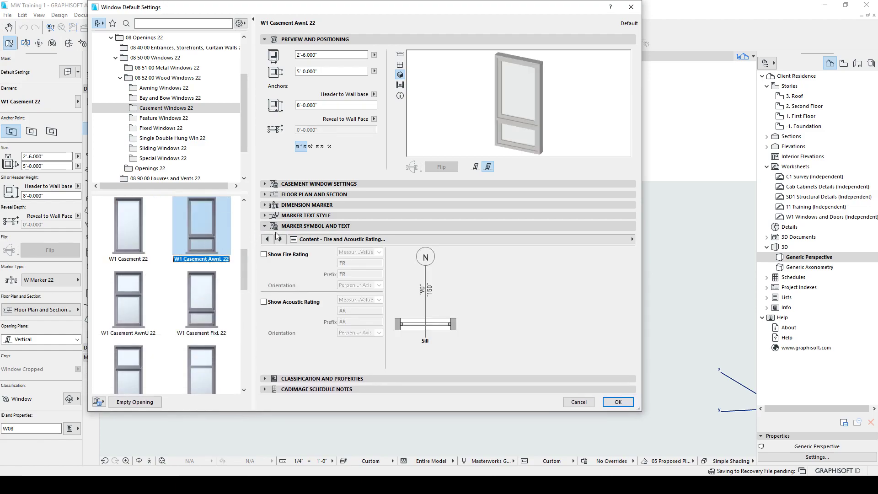
Step: Set the 3D opening angles of Sash 1 and Sash 2 to 15° in the Casement Window Settings
click(267, 184)
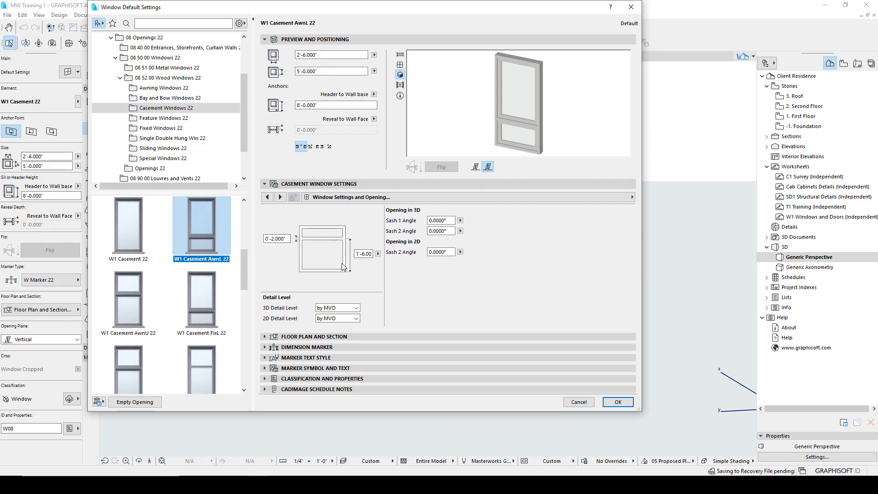
click(440, 231)
text(15)
click(444, 252)
click(451, 220)
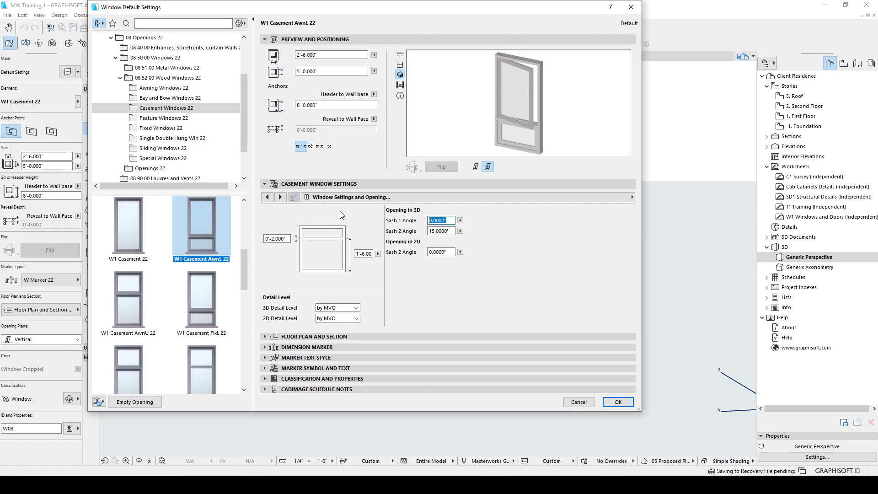
text(15)
key(Tab)
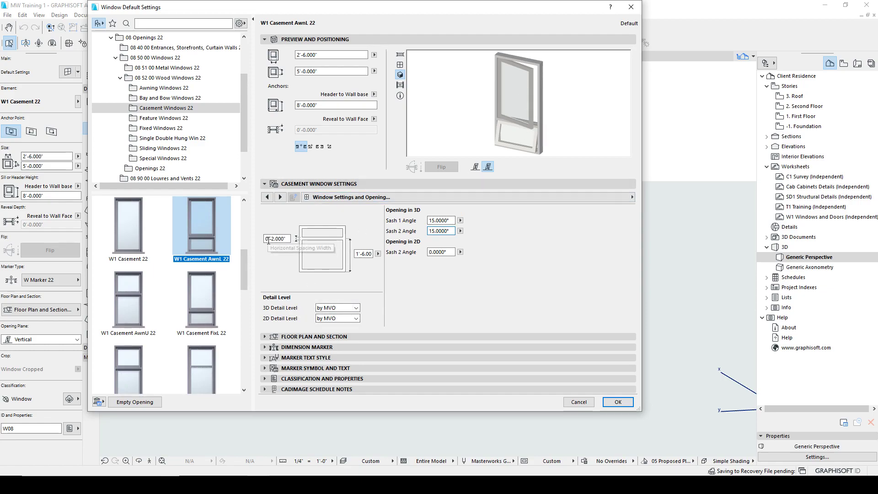
Step: Set the Height of Horiz. Division to 3'-0" and accept the window default settings
click(362, 255)
text(5)
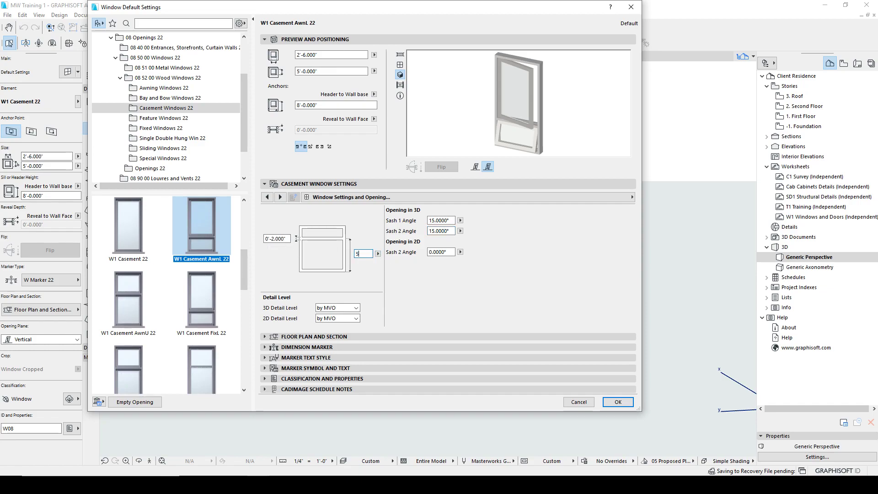
key(Return)
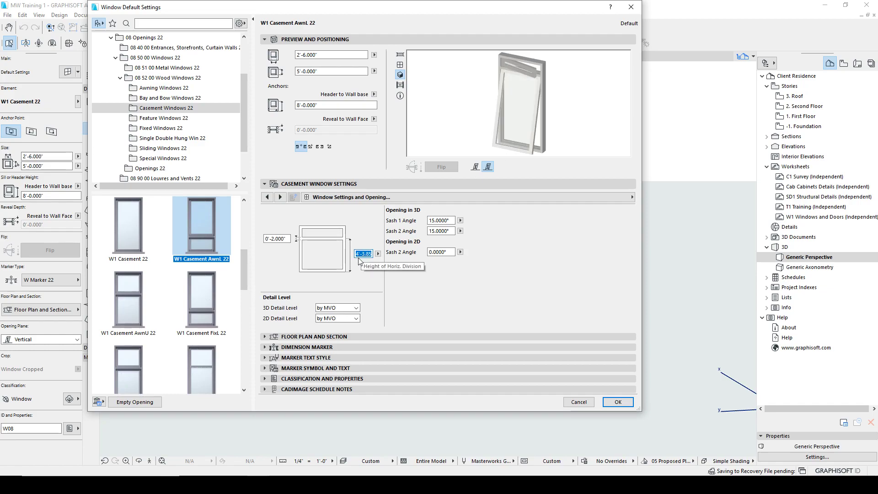
key(Return)
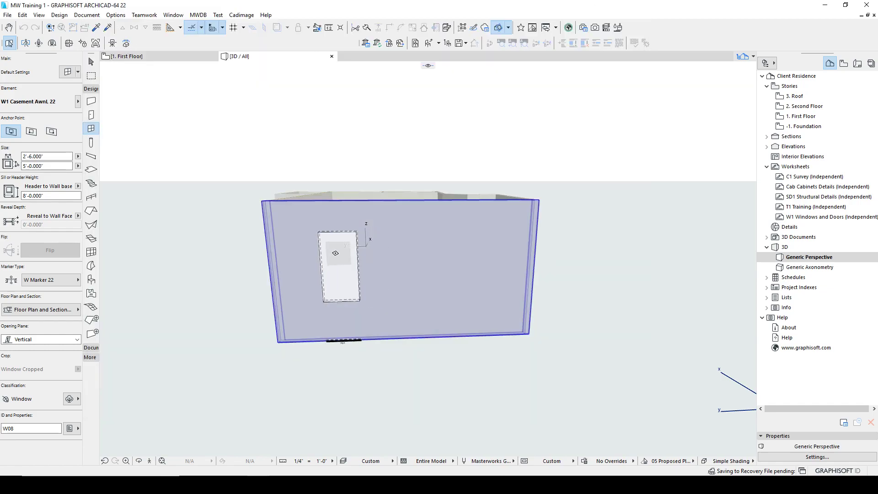
Step: Place the W1 Casement AwnL 22 window in the large wall in the 3D view
click(334, 265)
shift+middle_drag(368, 268, 431, 290)
click(431, 296)
key(Escape)
Step: Preview W1 Casement FixL 22 and W1 Casement 22 in the placed window's settings, including the Nominal Sizes and Tolerance page
click(333, 266)
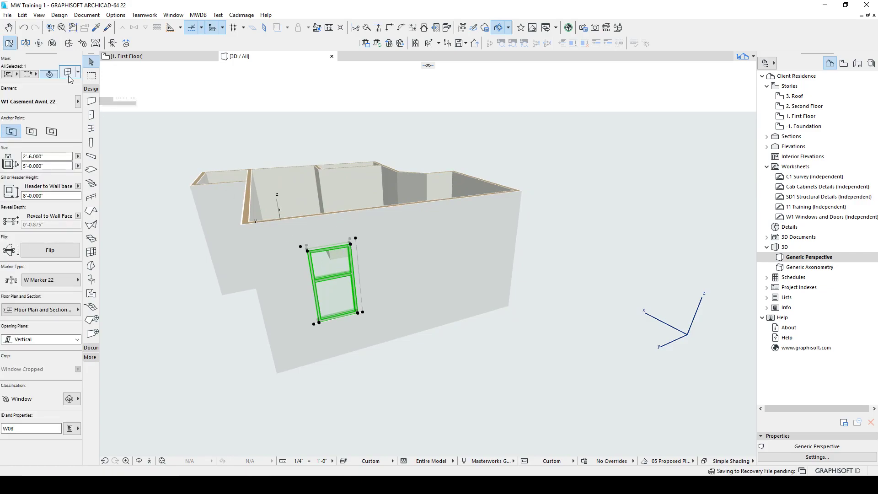
key(ctrl+t)
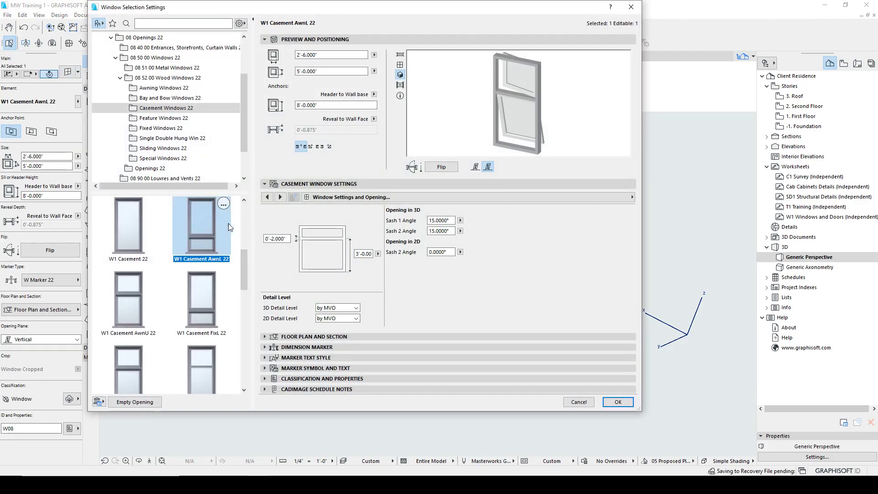
click(204, 292)
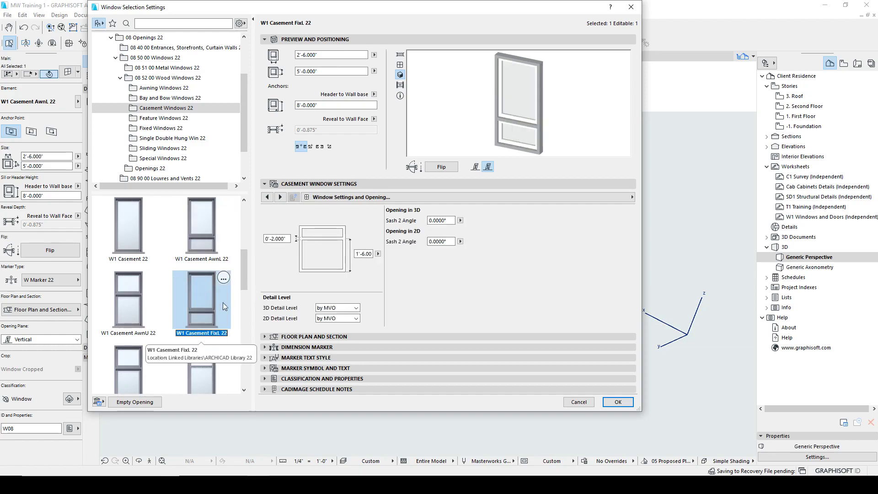
drag(243, 274, 242, 224)
click(211, 245)
scroll(213, 292, down, 3)
click(135, 352)
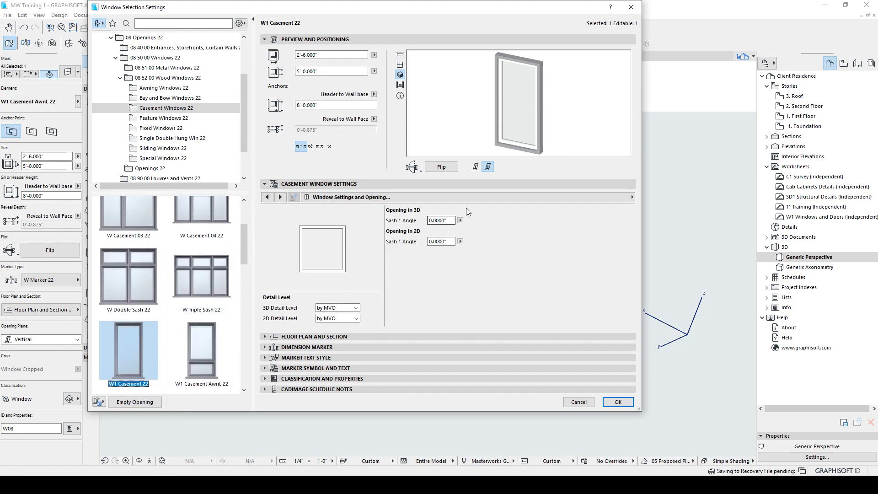
click(267, 198)
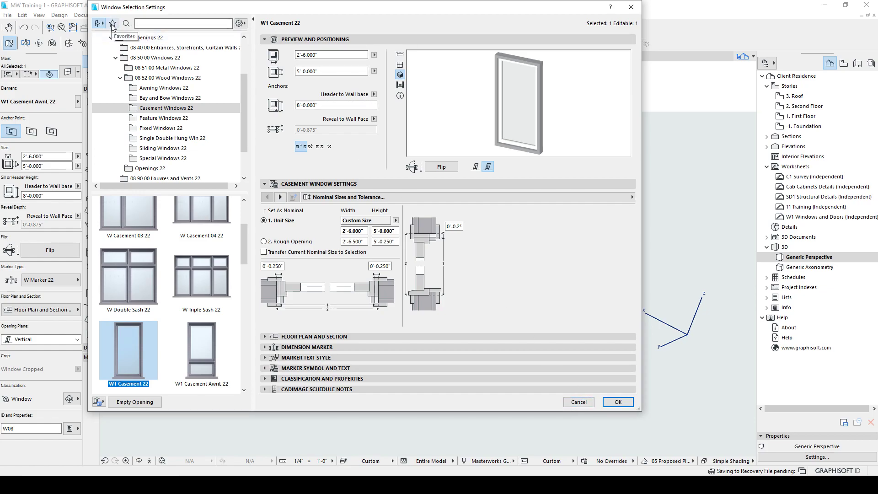
click(618, 402)
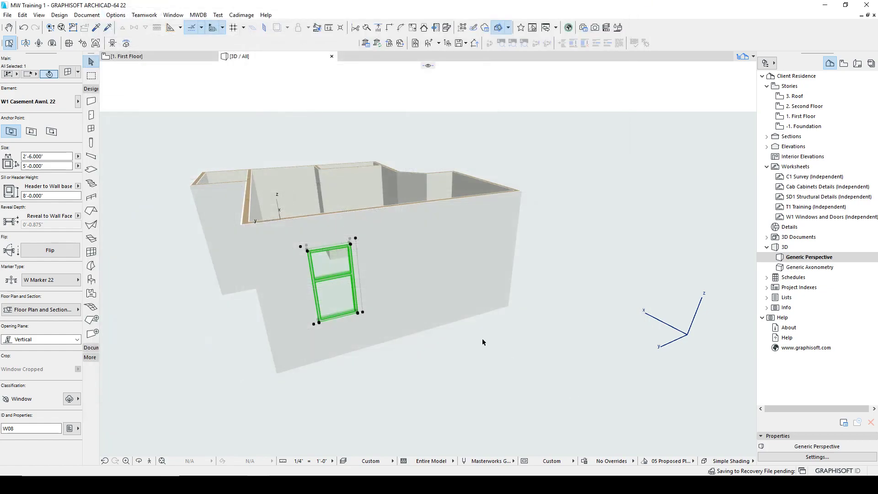
Step: Apply the Awning - Casing favorite to the placed window
click(96, 130)
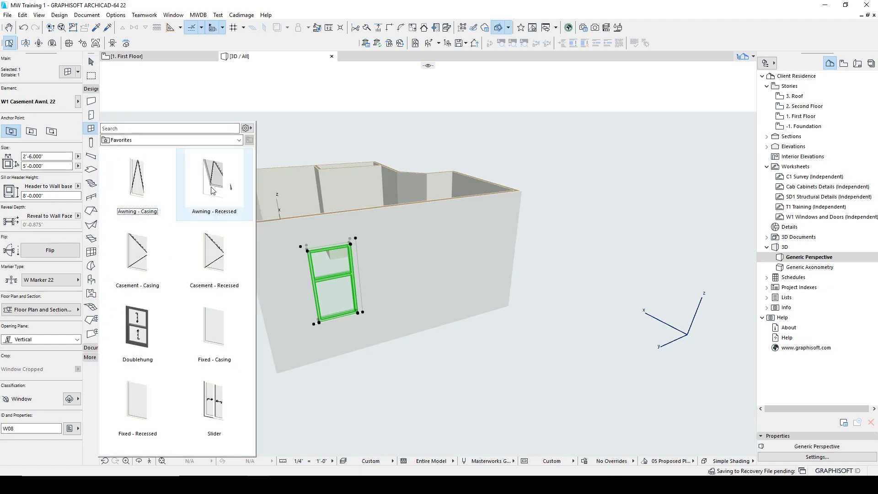
double_click(139, 192)
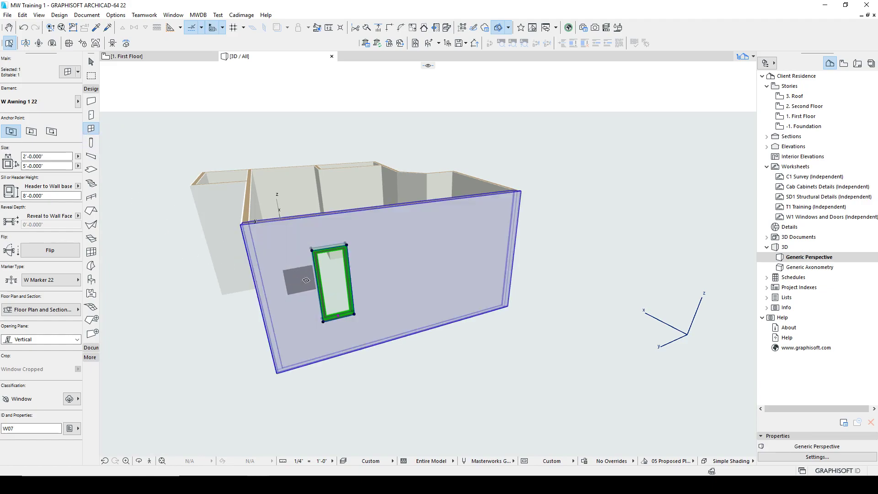
key(Escape)
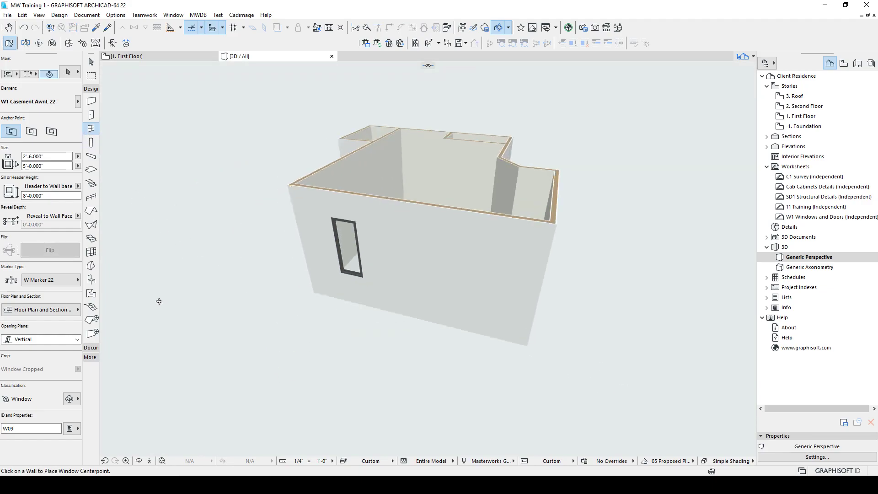
Step: Pick up the settings of the placed W Awning 1 22 window as the new window defaults
shift+middle_drag(160, 302, 768, 309)
shift+middle_drag(329, 350, 596, 247)
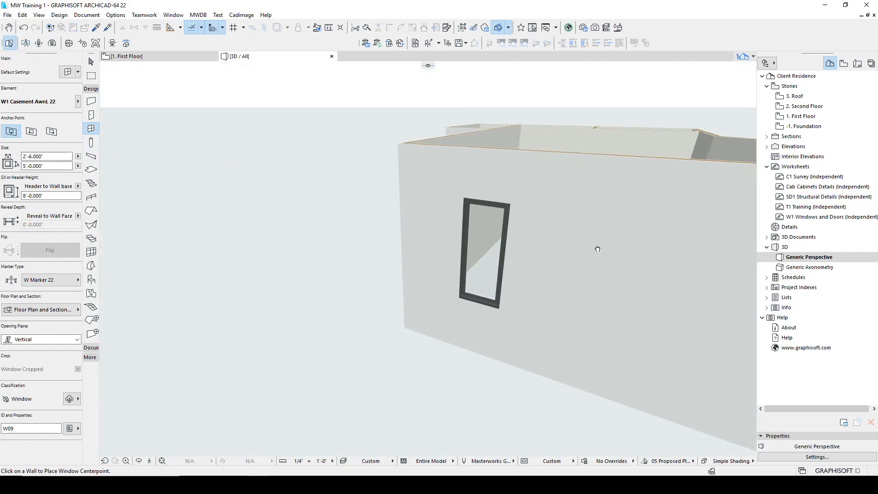
scroll(471, 248, up, 3)
shift+middle_drag(581, 181, 293, 249)
scroll(418, 333, down, 4)
shift+middle_drag(367, 320, 559, 305)
shift+click(442, 294)
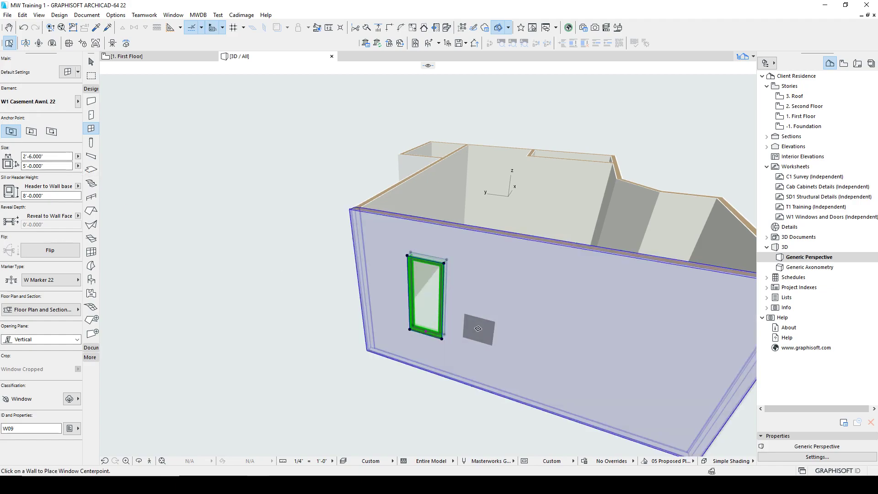
key(Escape)
click(436, 287)
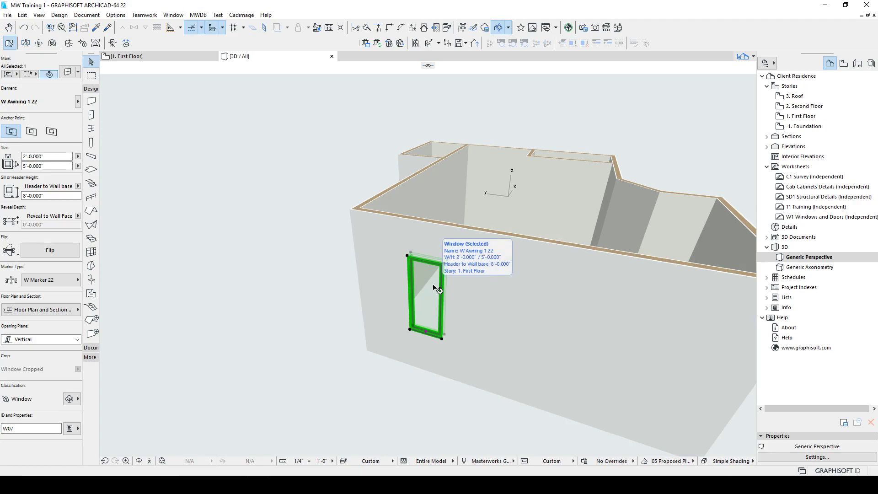
key(Escape)
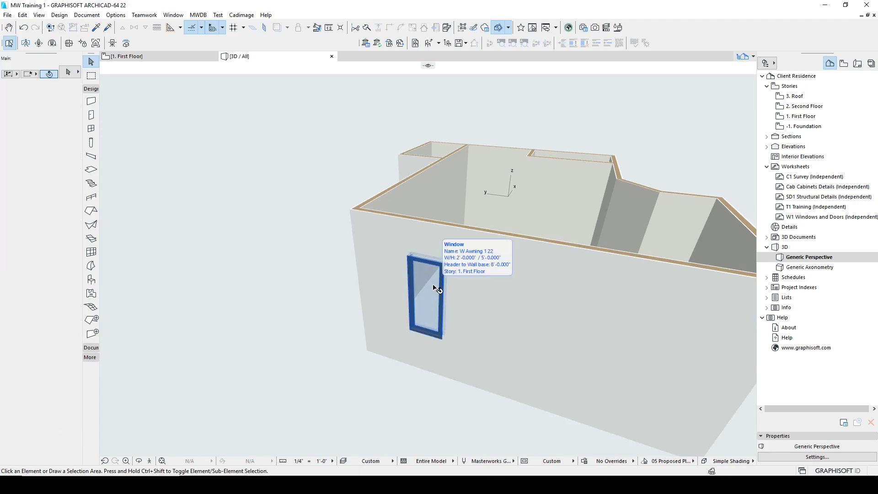
key(alt)
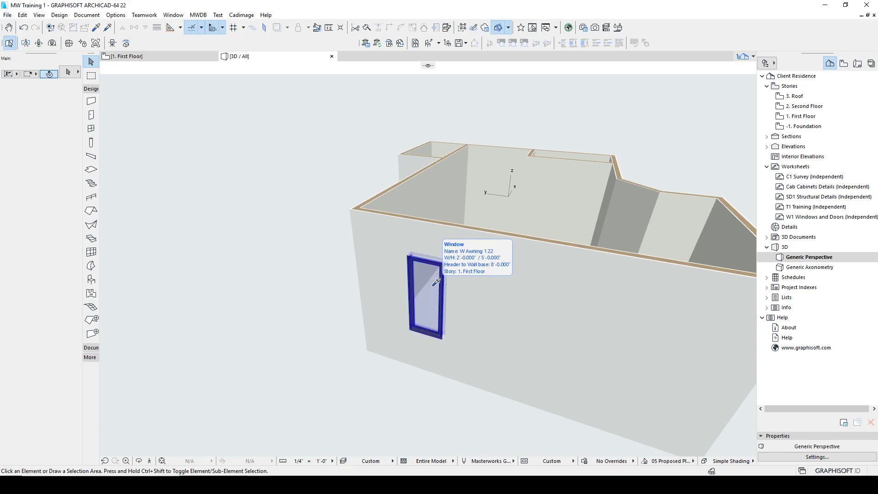
alt+click(435, 282)
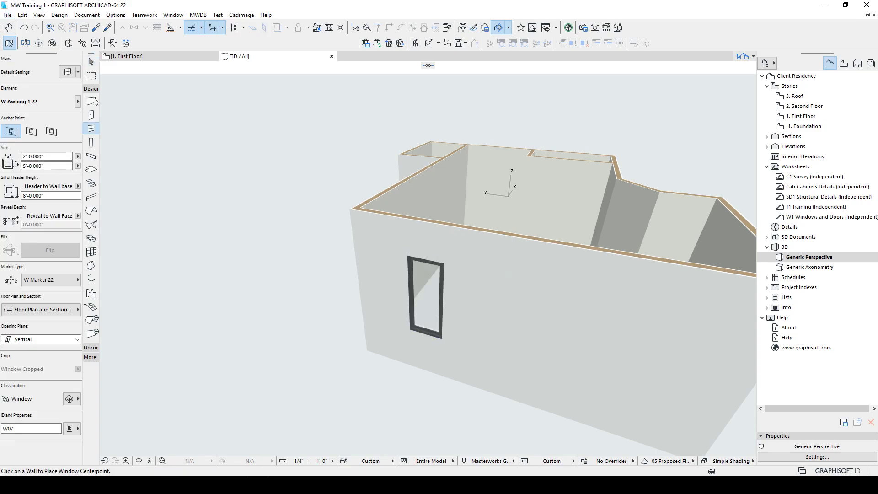
Step: Transfer the picked-up awning settings to W1 Casement 22 from the Casement Windows 22 folder and make it the default window
click(68, 72)
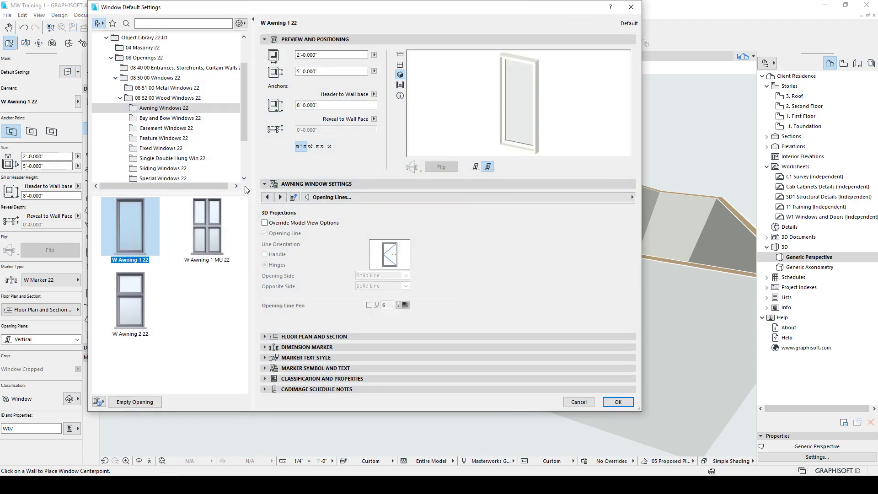
drag(245, 87, 240, 79)
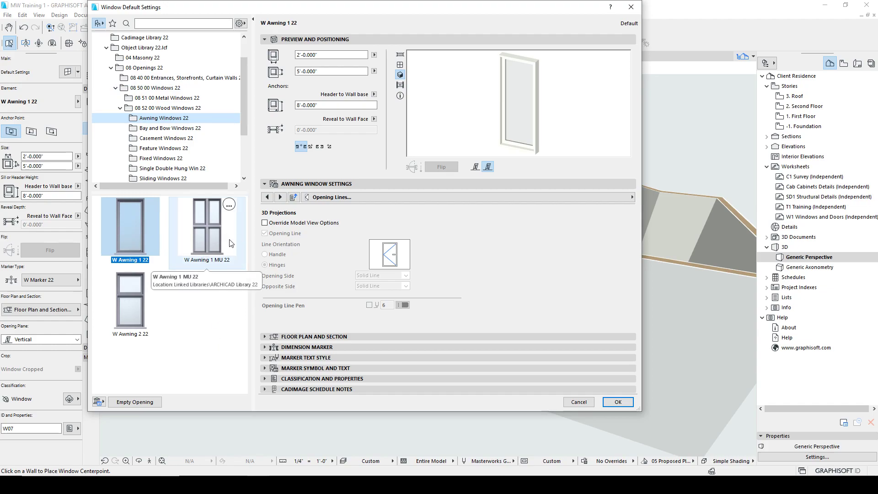
click(162, 138)
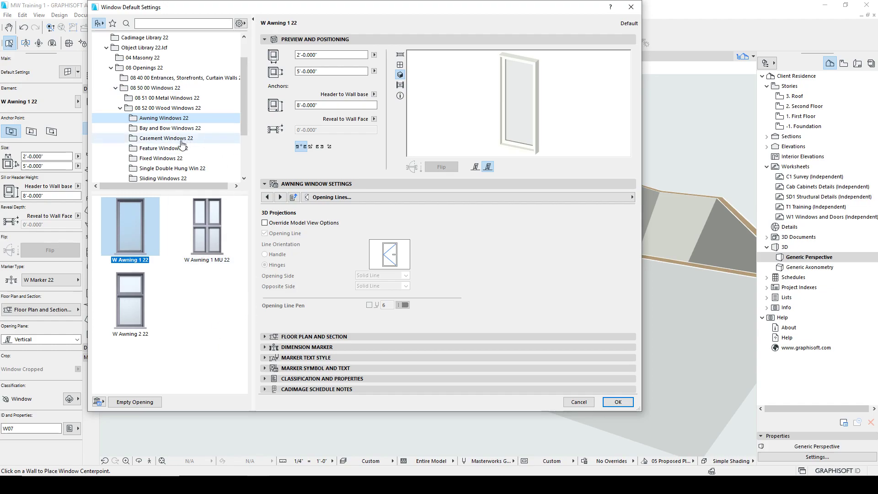
scroll(243, 230, down, 2)
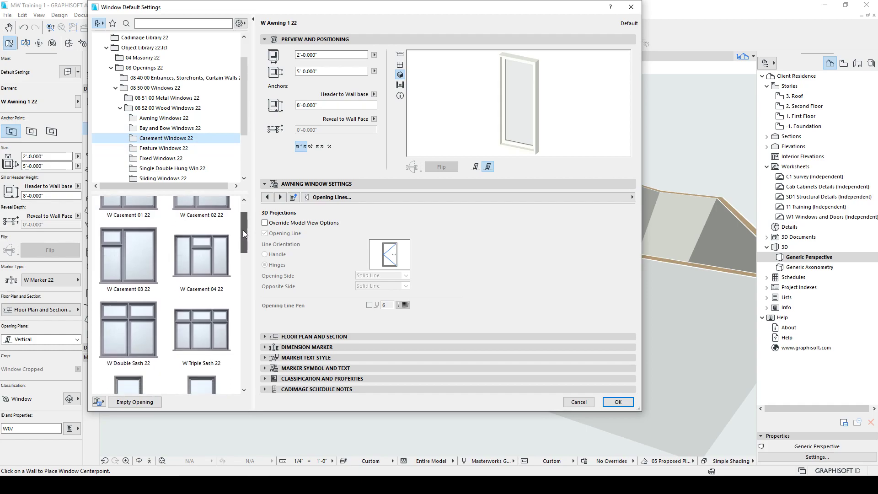
scroll(191, 320, down, 2)
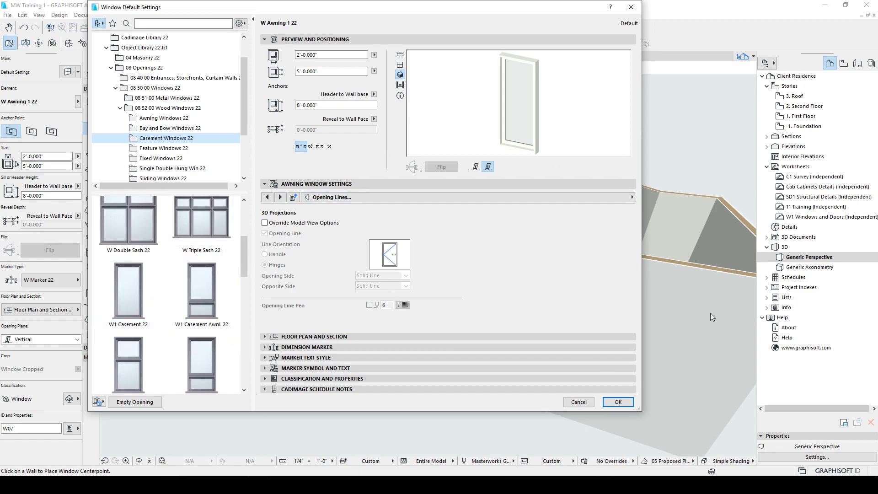
click(130, 291)
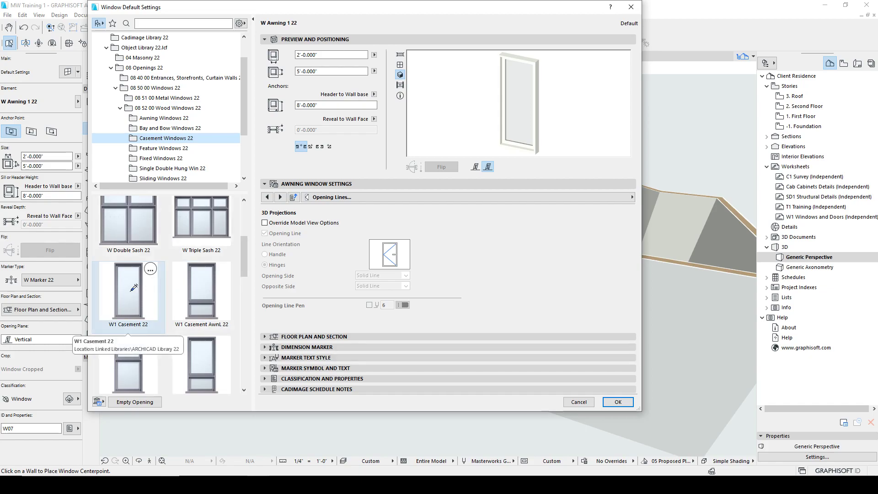
click(131, 290)
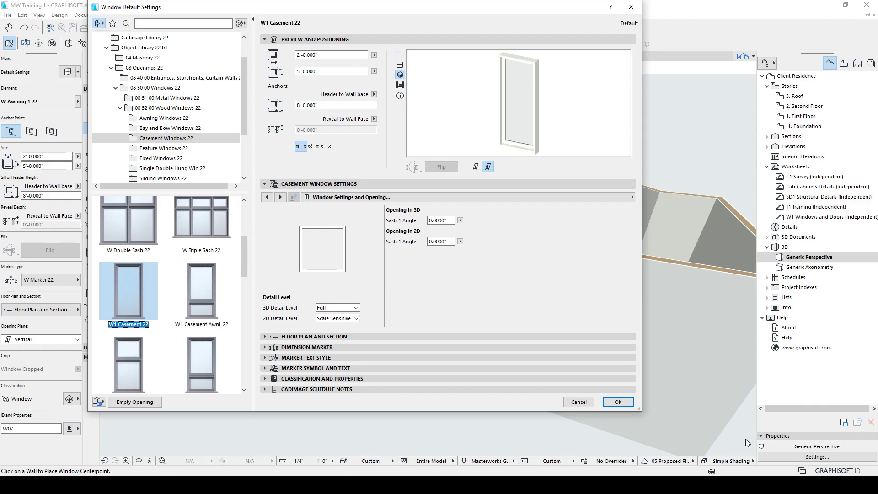
click(618, 402)
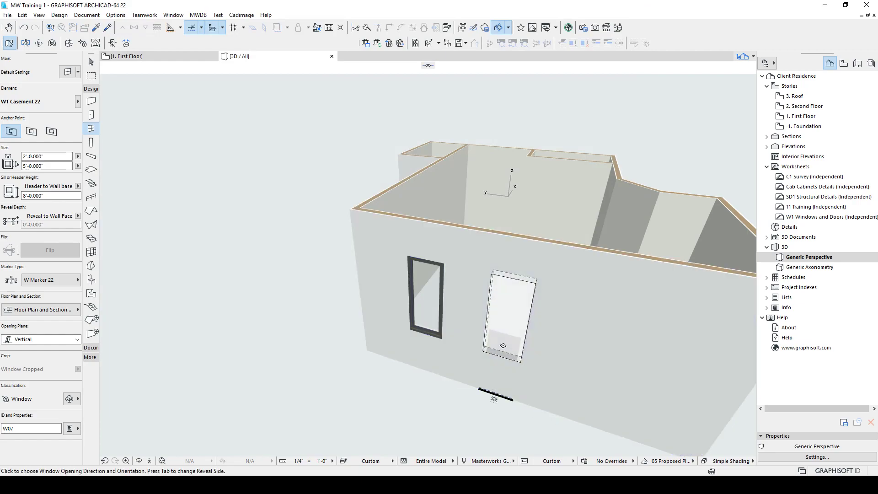
Step: Place the W1 Casement 22 window beside the awning window and open its sash through the 3D opening angle
click(504, 345)
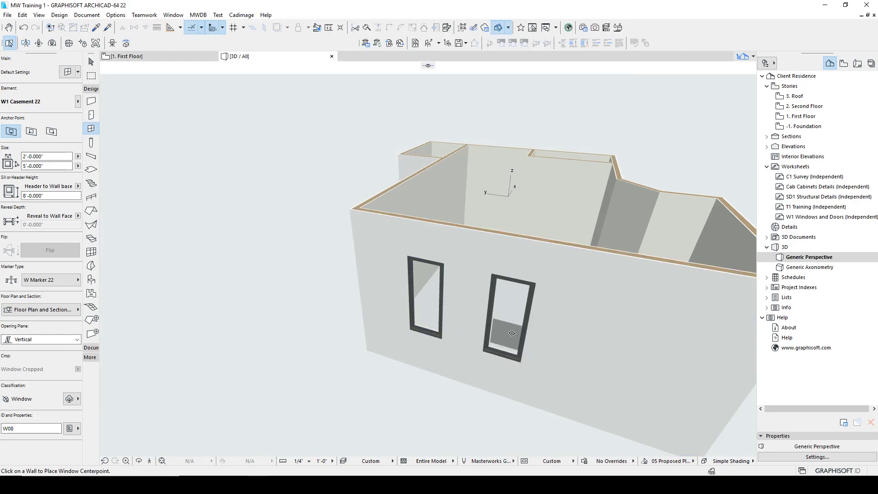
shift+click(522, 326)
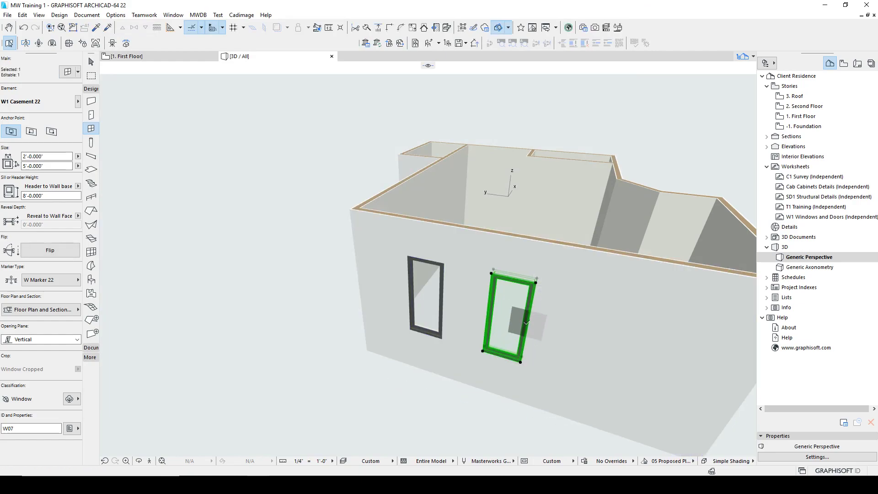
click(497, 333)
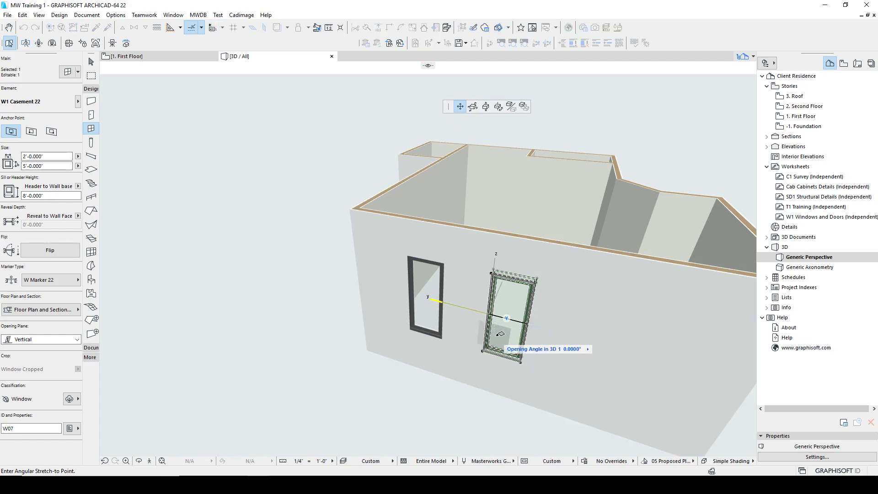
key(Escape)
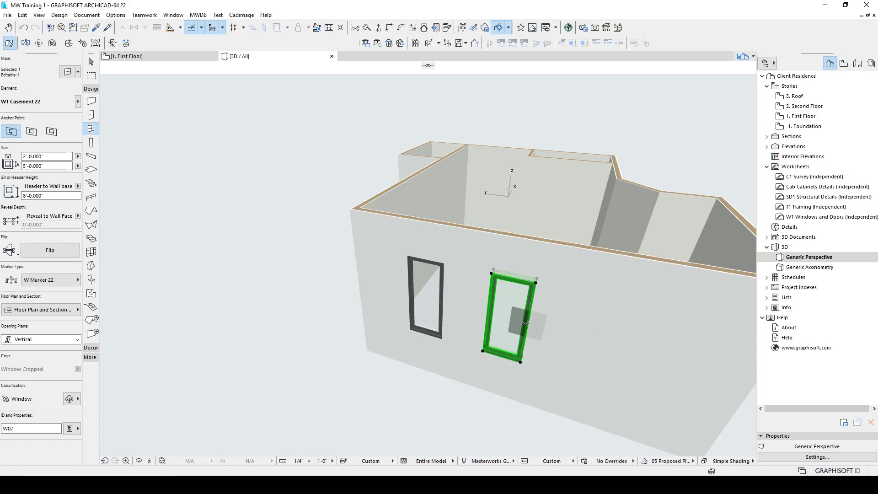
click(521, 327)
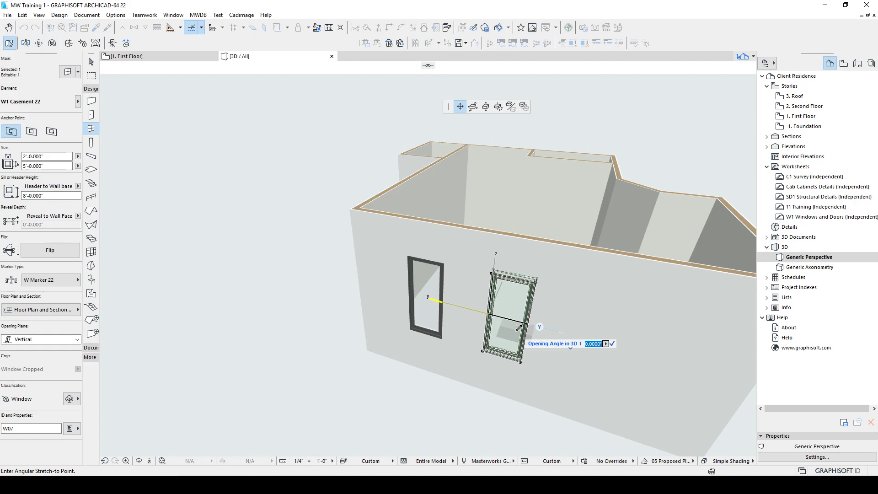
click(521, 330)
key(Escape)
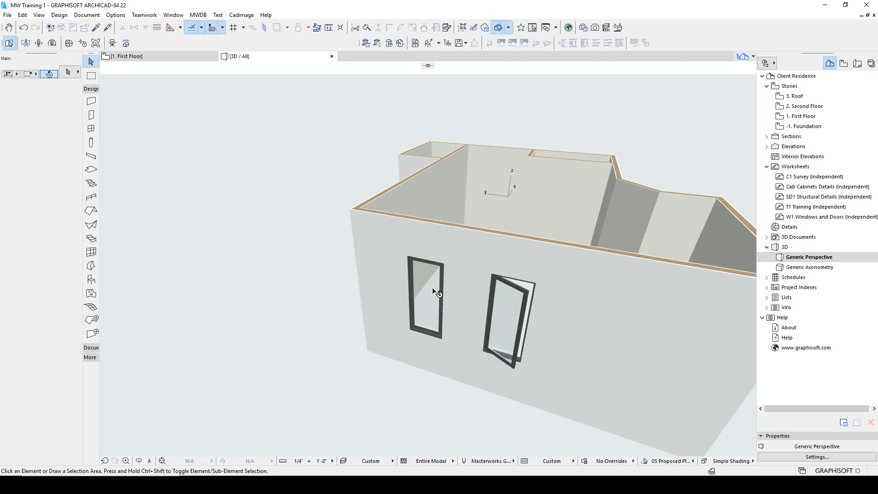
Step: Open the sash of the W Awning 1 22 window by entering its 3D opening angle
click(428, 321)
click(425, 335)
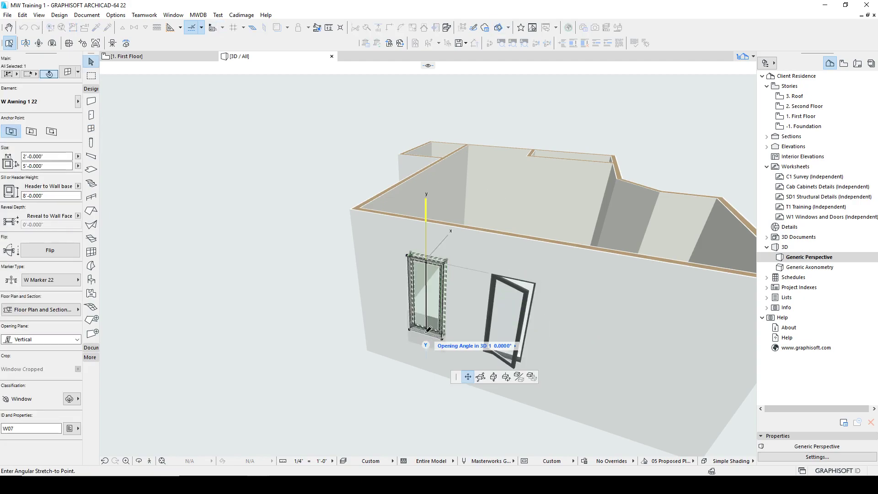
text(2)
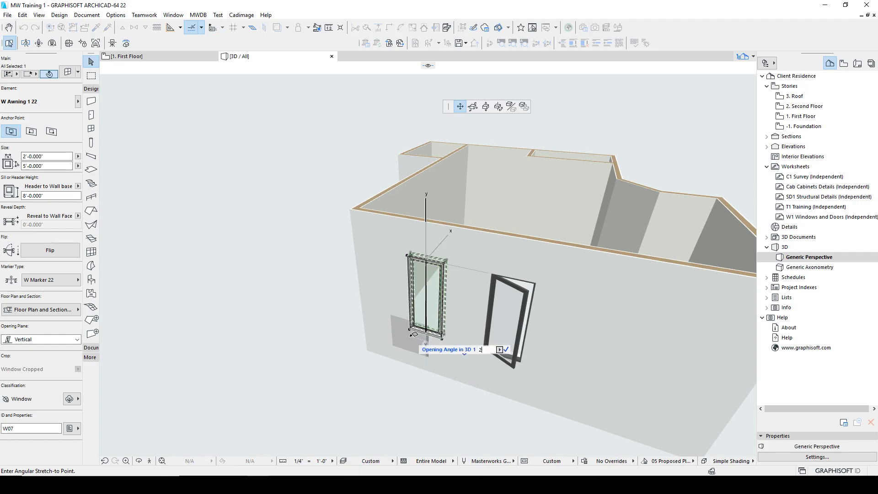
key(Return)
key(Escape)
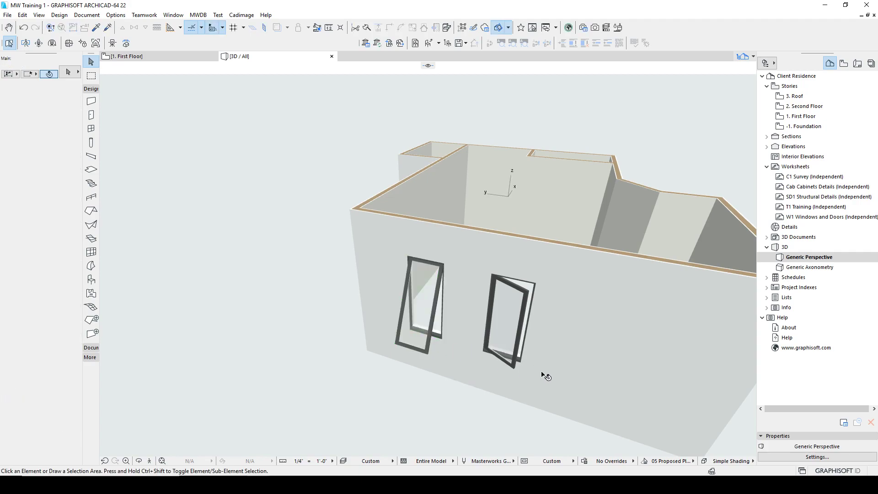
Step: Try W F Awning 22 from the Feature Windows 22 folder as the new window default
shift+middle_drag(477, 340, 93, 279)
shift+middle_drag(30, 316, 561, 304)
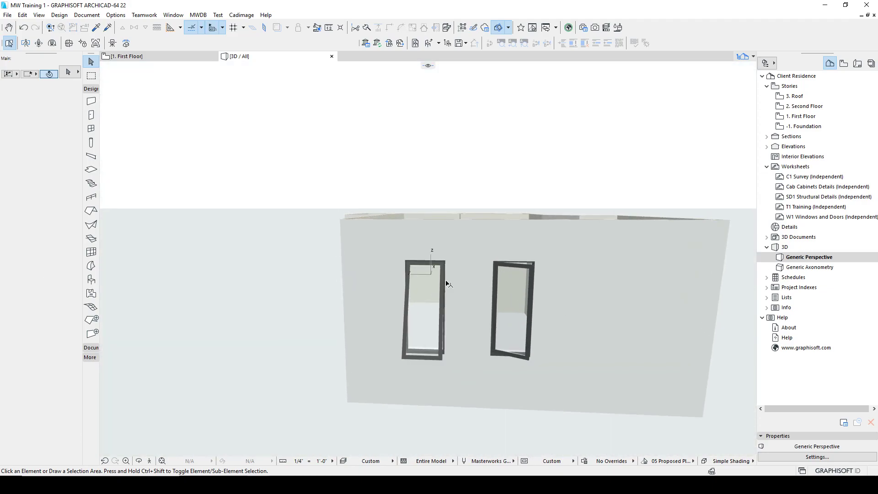
mouse_move(418, 301)
click(430, 274)
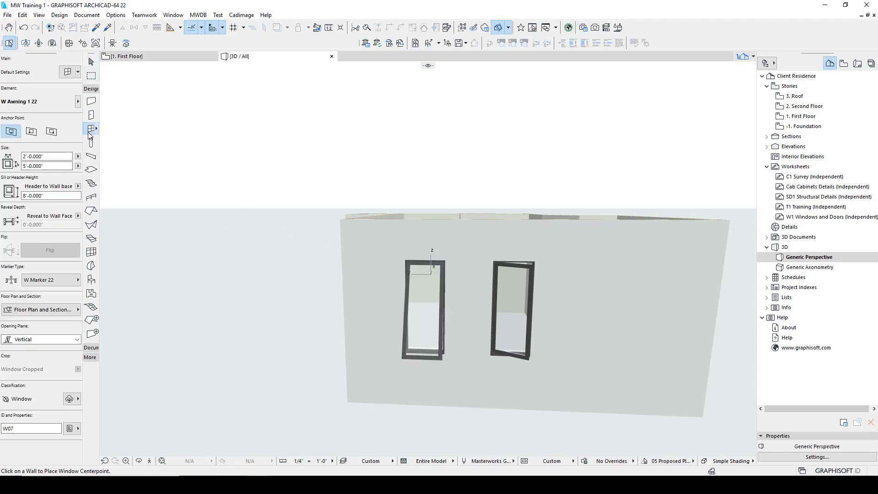
double_click(91, 131)
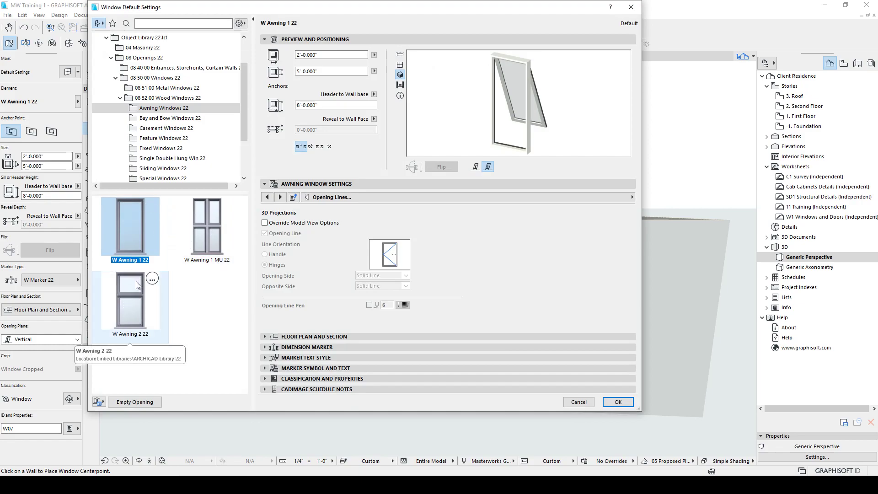
click(157, 140)
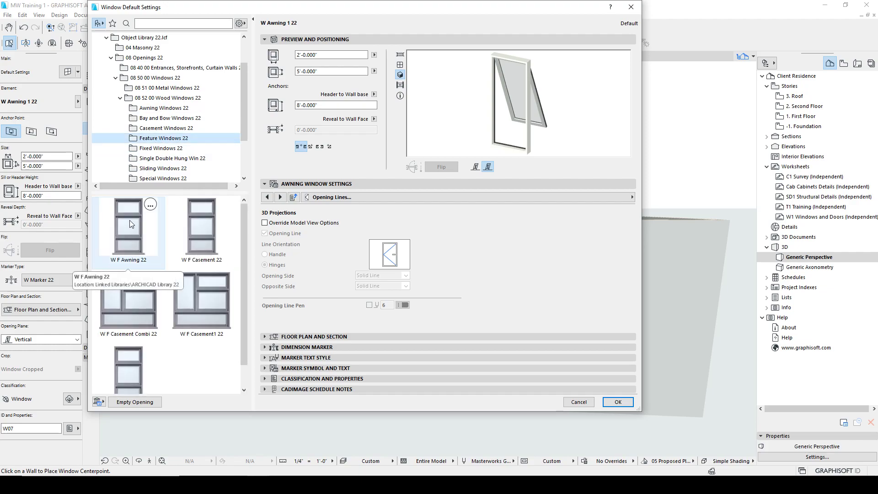
click(128, 222)
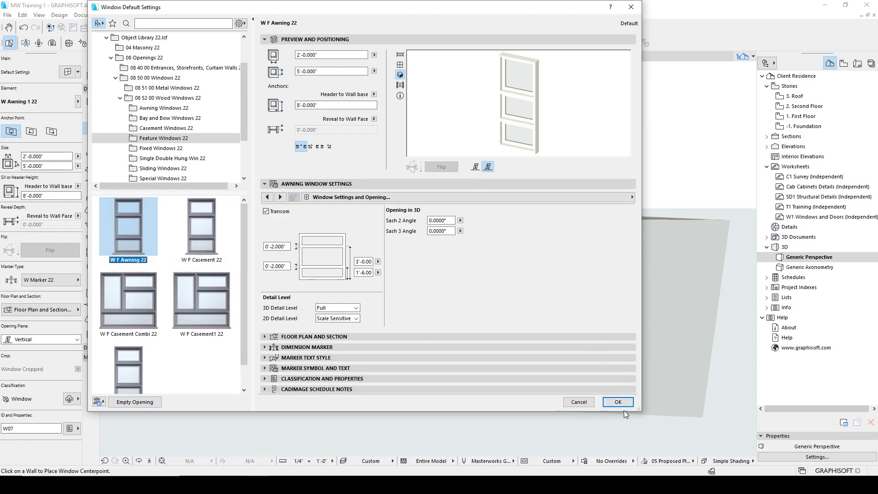
click(579, 402)
key(Escape)
Step: Delete both the awning and the casement window from the 3D wall
click(438, 293)
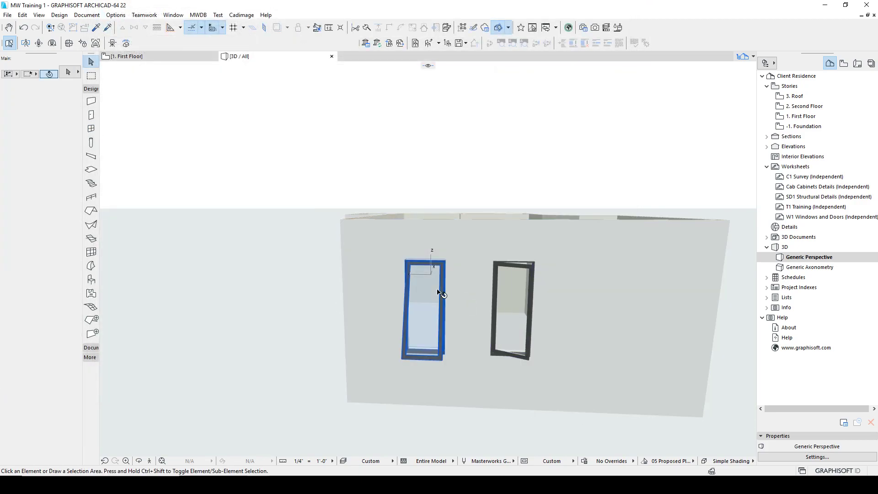
shift+click(512, 291)
key(Delete)
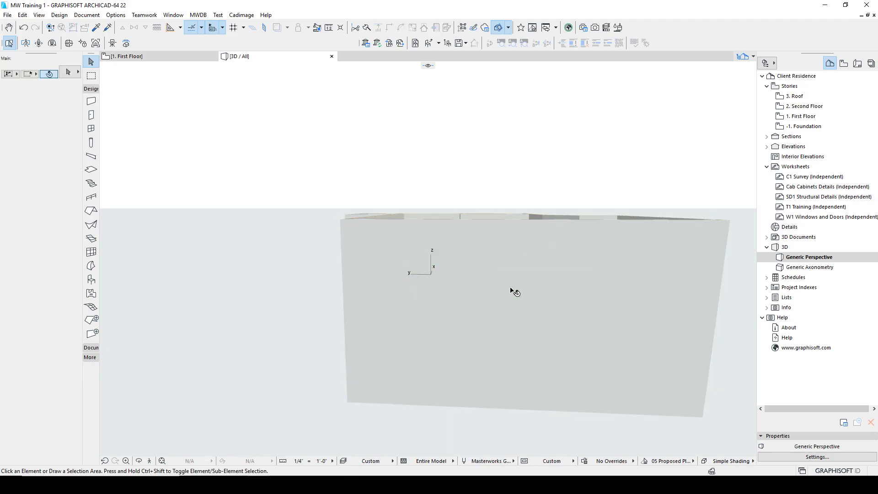
Step: Place a W Awning 1 22 window near the end of the blank wall with its sash opening toward the exterior
shift+middle_drag(452, 293, 453, 312)
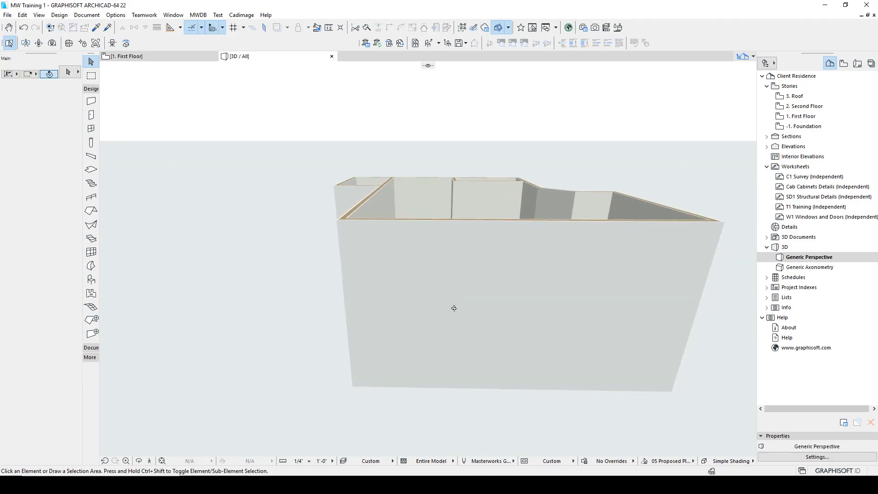
click(91, 129)
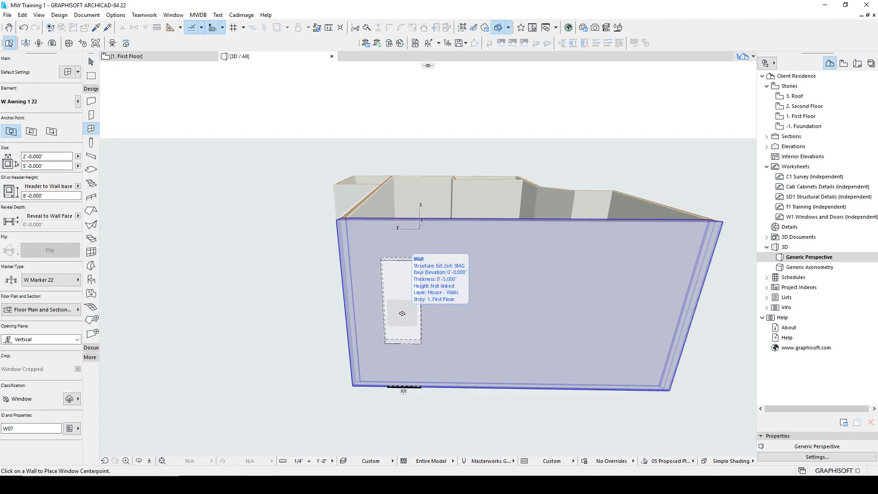
click(402, 314)
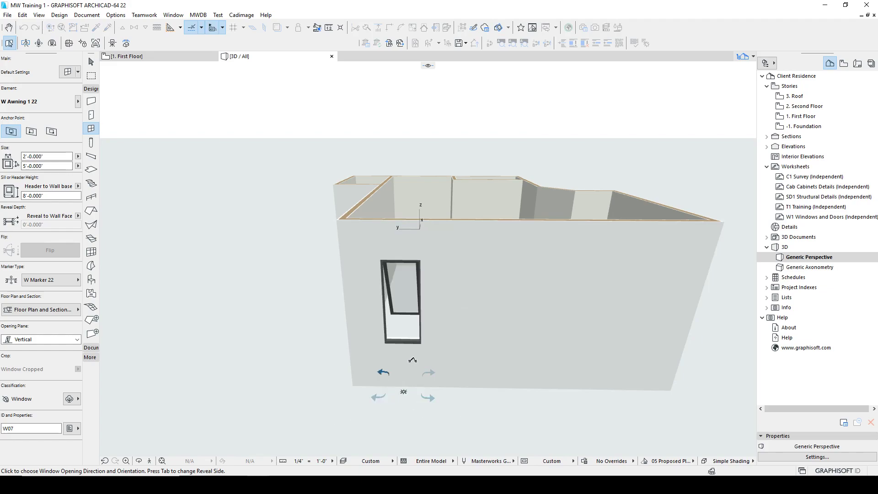
click(428, 397)
shift+middle_drag(428, 397, 351, 342)
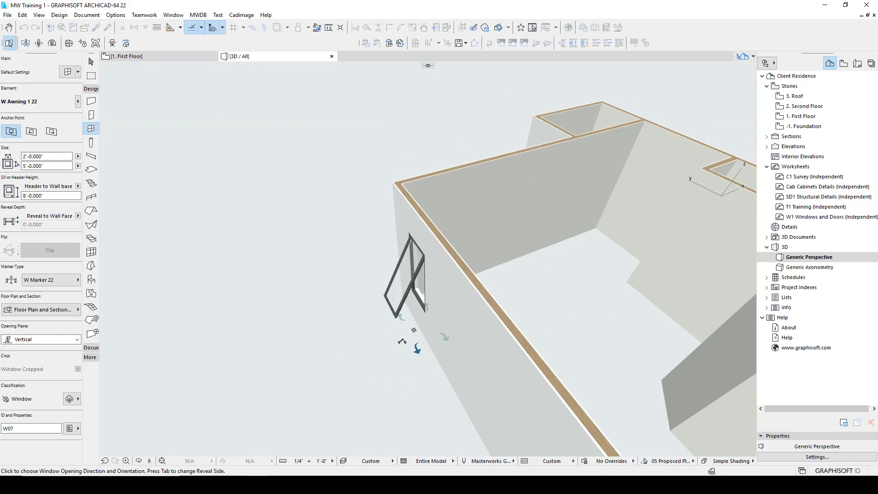
shift+middle_drag(565, 307, 465, 345)
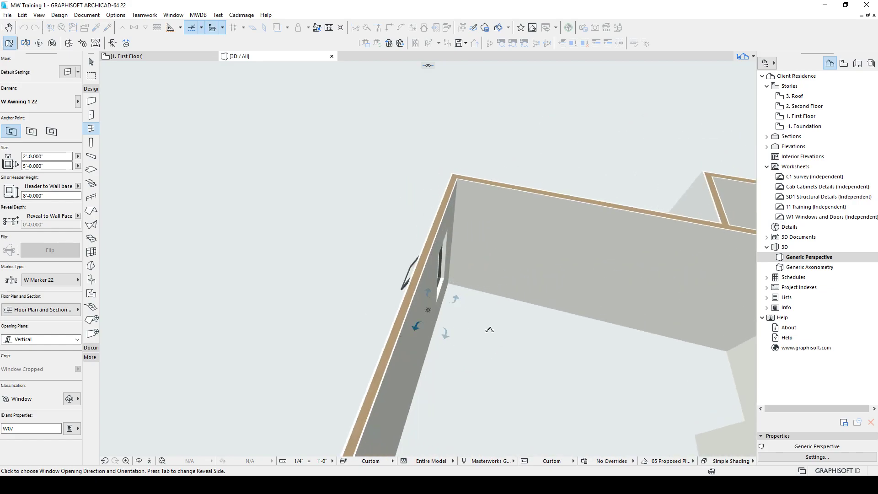
shift+middle_drag(261, 289, 753, 355)
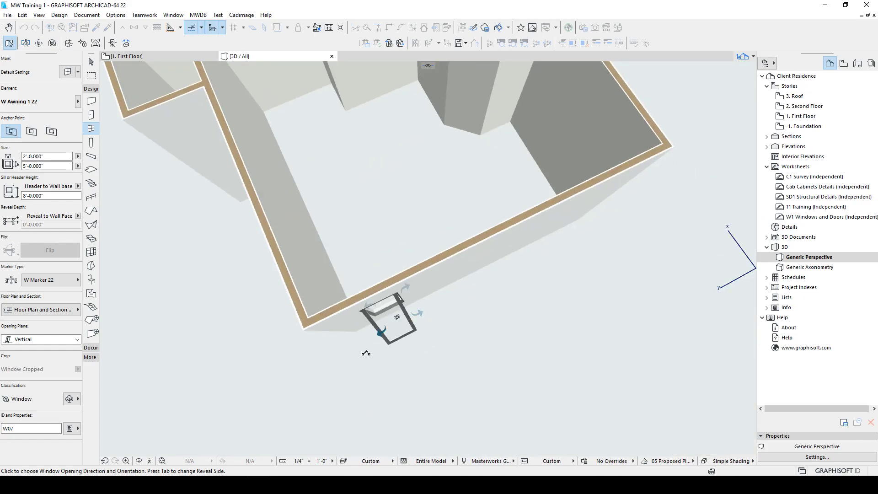
click(366, 353)
Step: Change the placed awning window to W1 Casement 22 from the Casement Windows 22 folder through its selection settings
shift+middle_drag(442, 356, 451, 402)
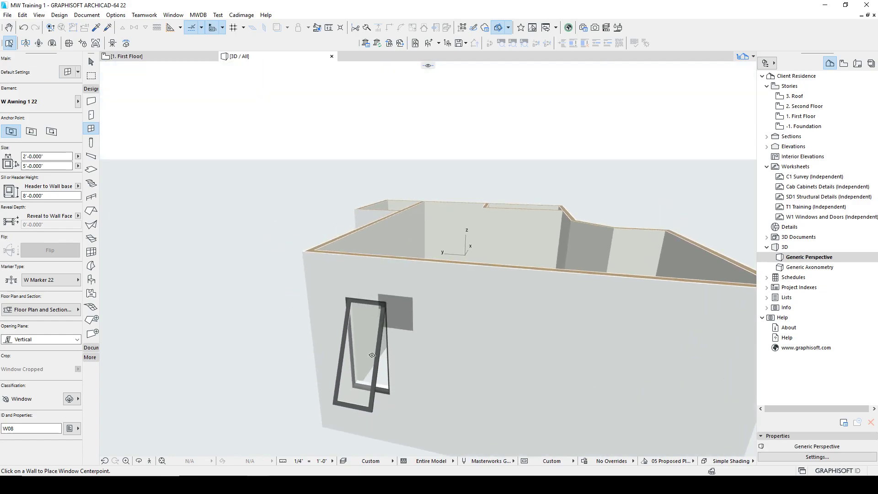
shift+middle_drag(371, 374, 359, 337)
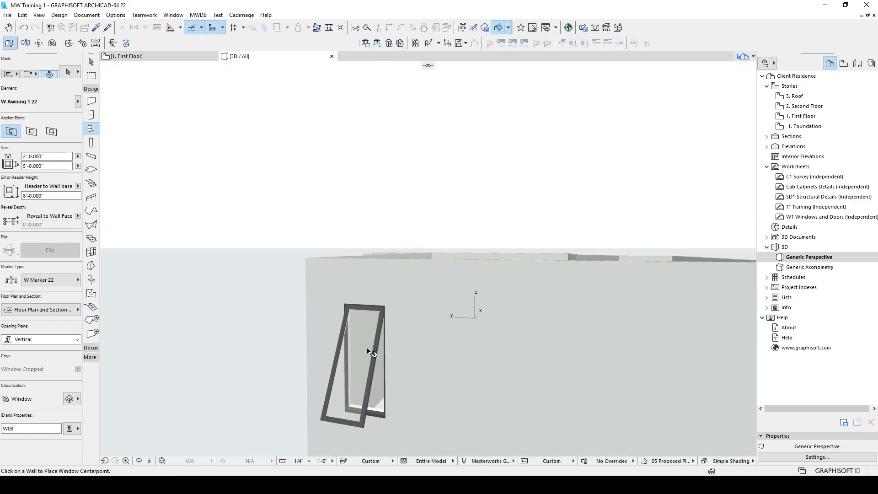
shift+click(369, 350)
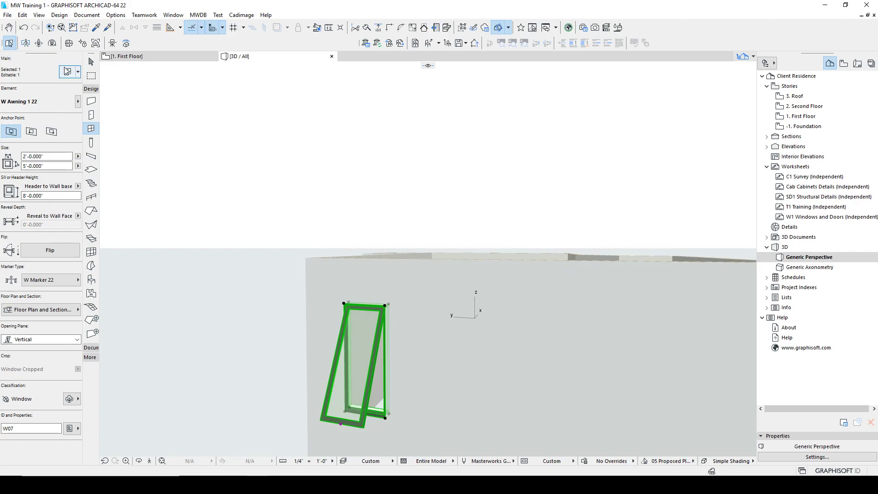
key(ctrl+t)
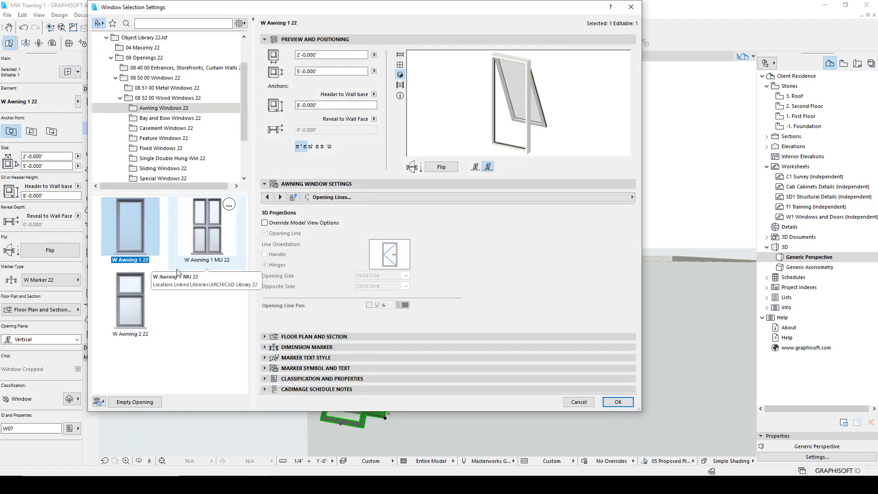
click(171, 130)
scroll(153, 310, down, 5)
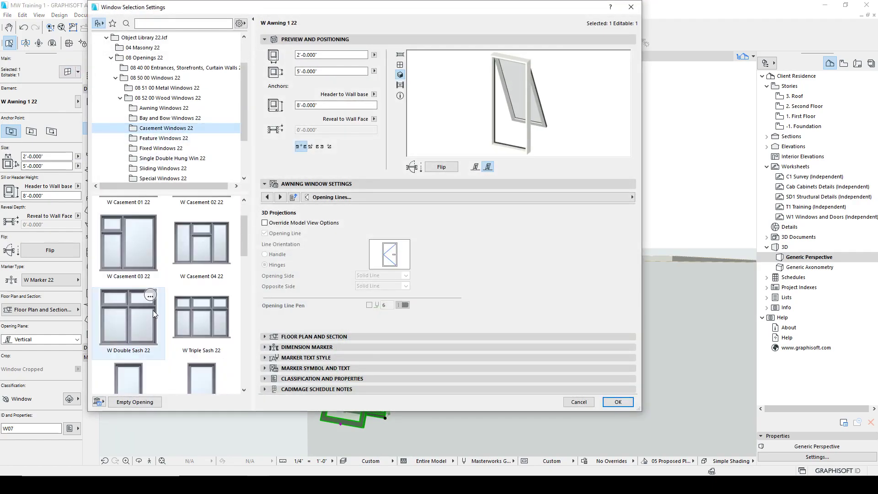
click(139, 348)
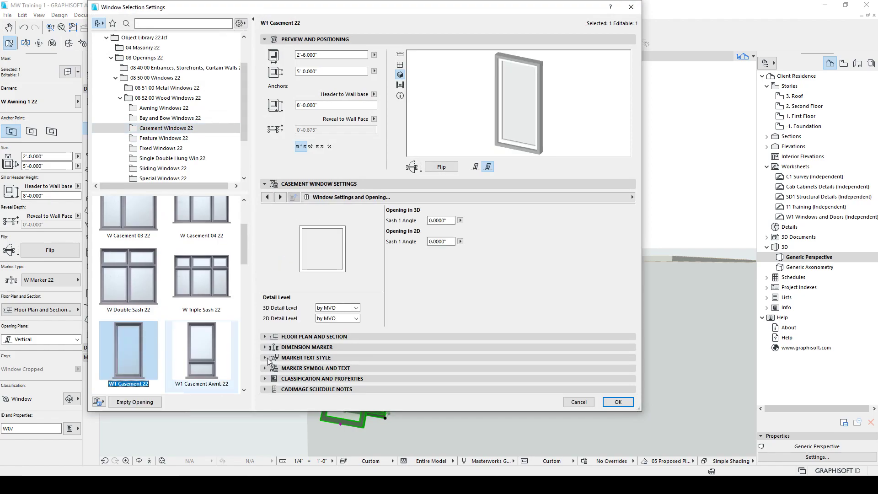
click(618, 402)
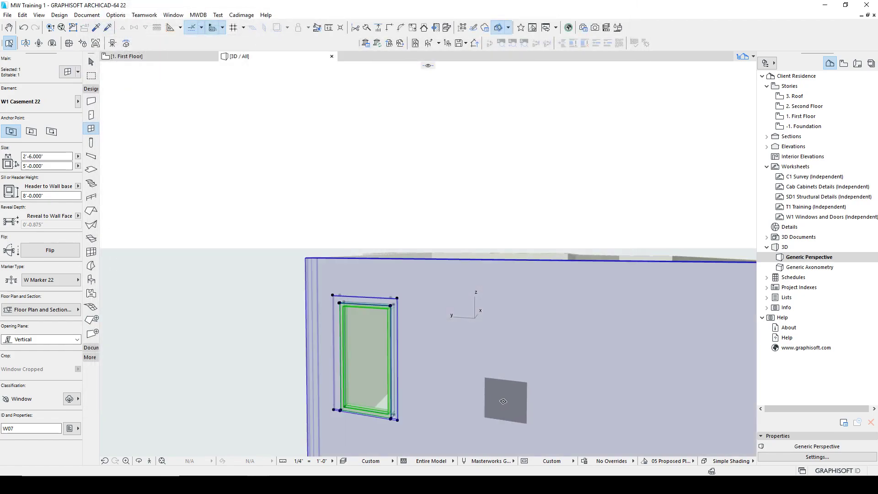
Step: Undo the placed window's change to W1 Casement 22
key(Escape)
shift+middle_drag(433, 413, 590, 410)
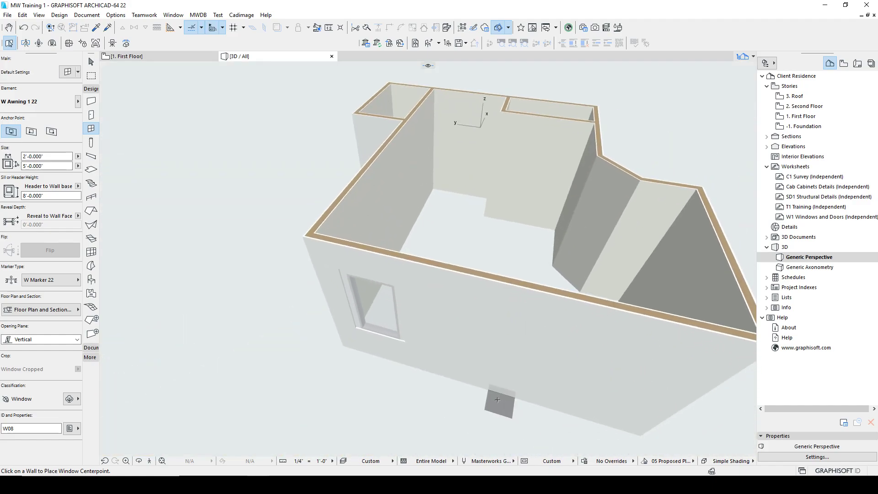
key(ctrl+z)
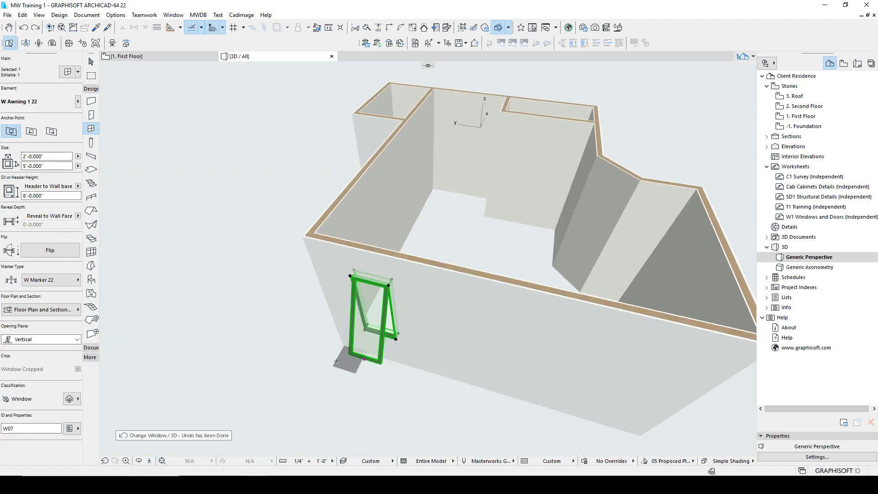
Step: Pick up the placed awning window's settings and transfer them to W1 Casement 22 as the default window
alt+click(369, 306)
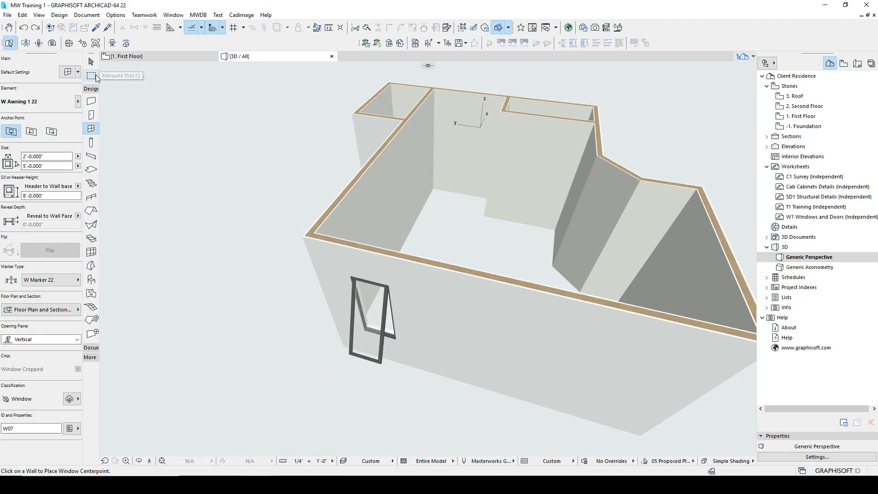
key(ctrl+t)
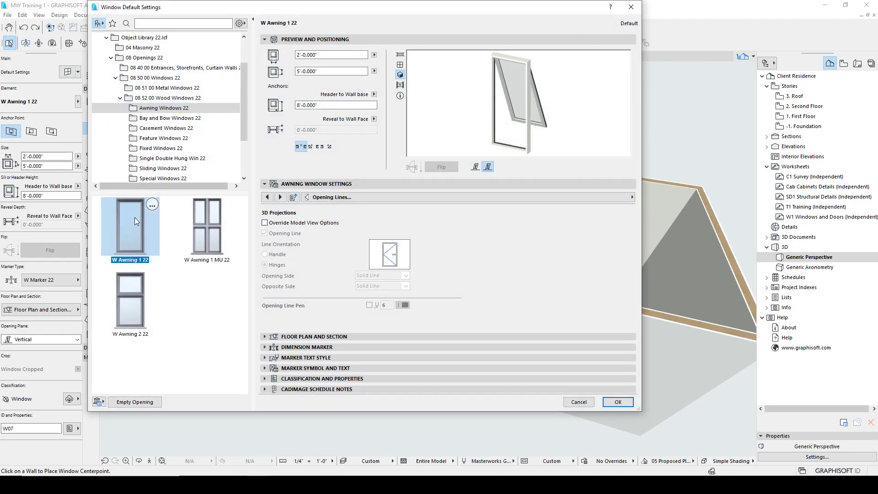
click(143, 128)
scroll(136, 274, down, 2)
click(128, 292)
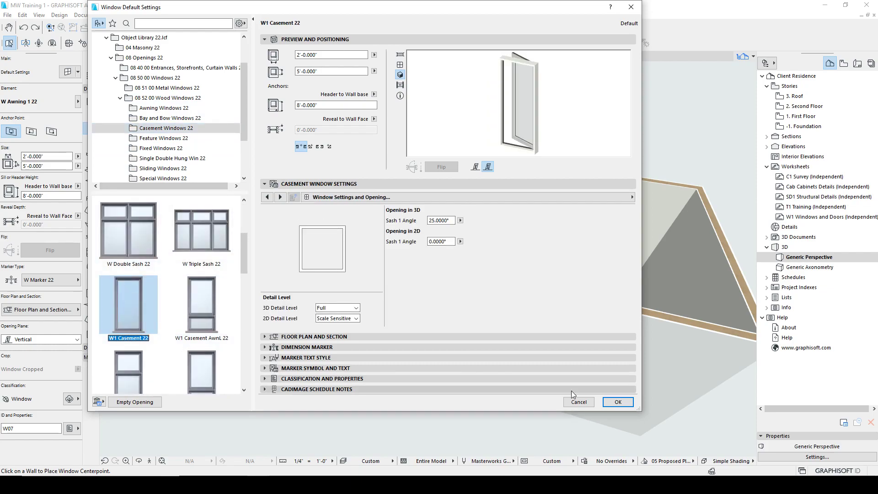
click(617, 402)
Step: Place a W1 Casement 22 window in the wall beside the awning window, with its sash opening toward the exterior
click(450, 334)
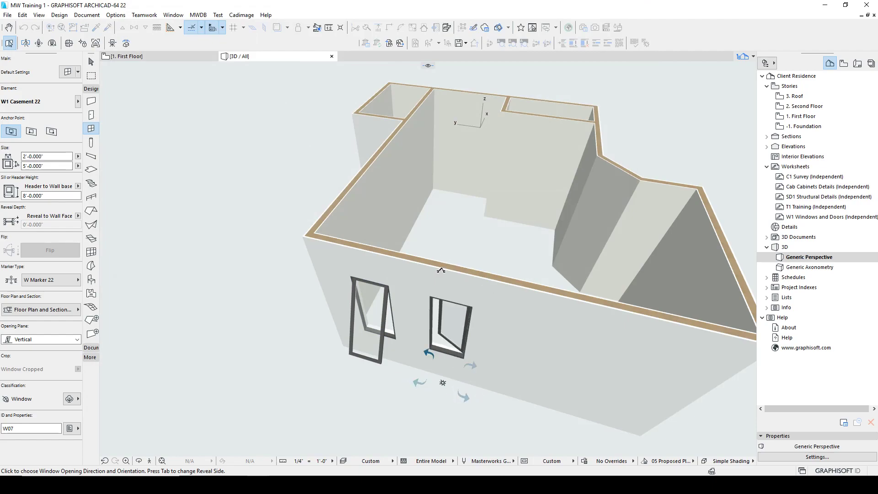
click(411, 385)
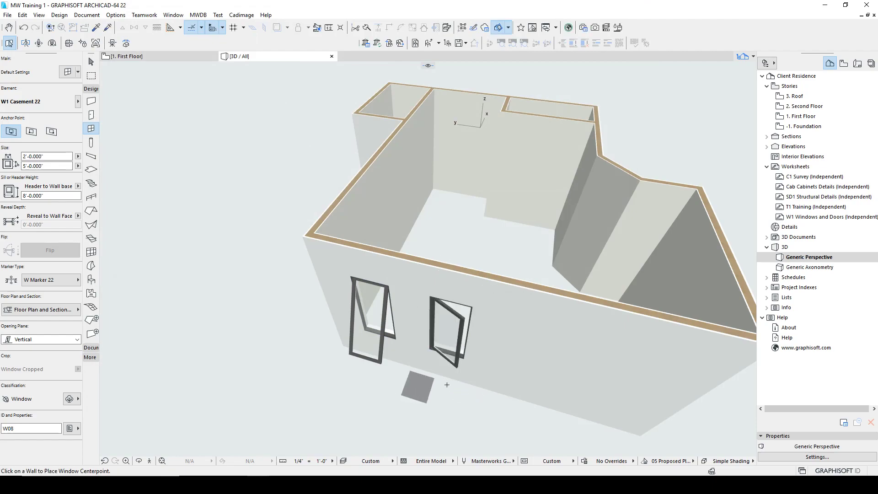
shift+middle_drag(451, 382, 474, 296)
shift+middle_drag(519, 334, 404, 267)
click(405, 269)
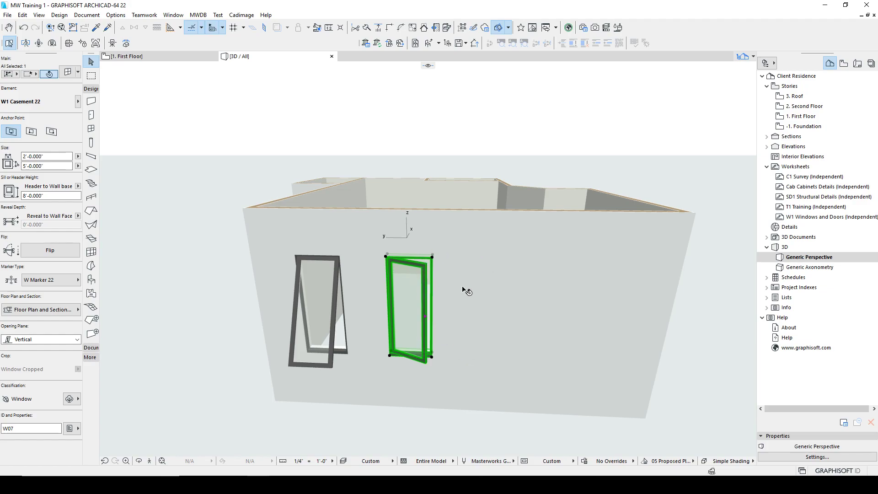
click(468, 166)
click(433, 259)
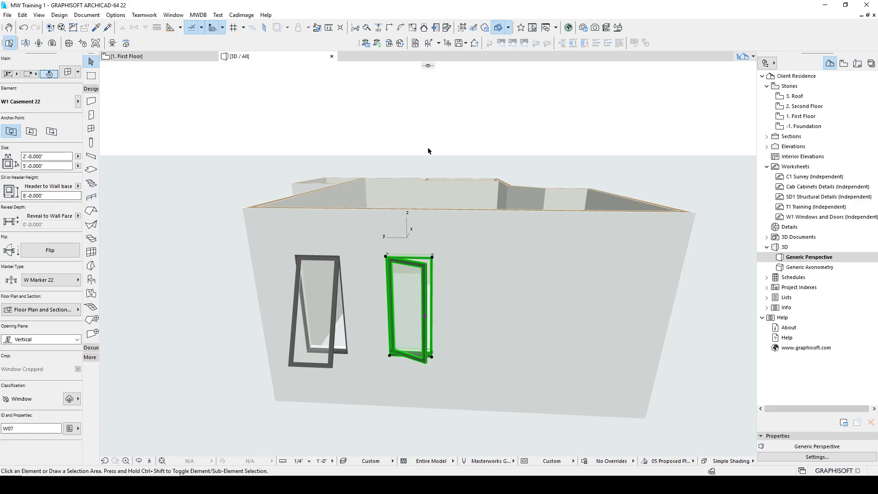
click(427, 165)
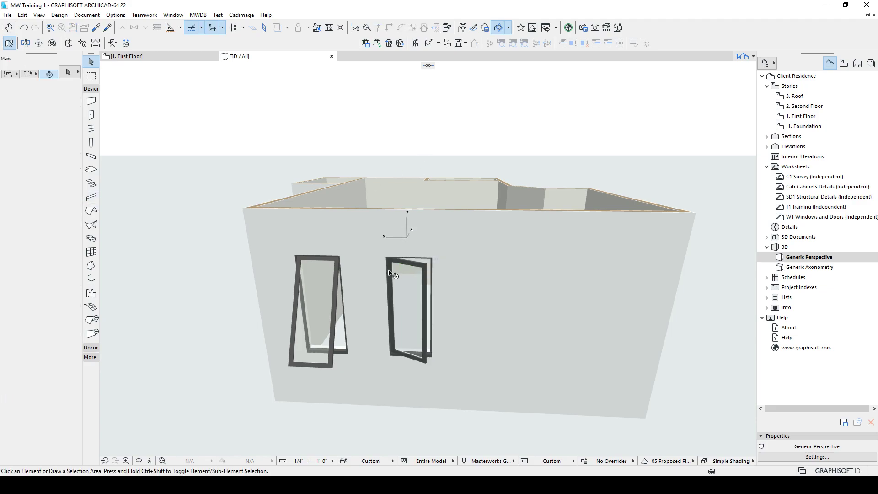
Step: Switch from 3D to the floor plan at the two placed windows and open the First Floor - Proposed view
key(F2)
scroll(311, 239, up, 5)
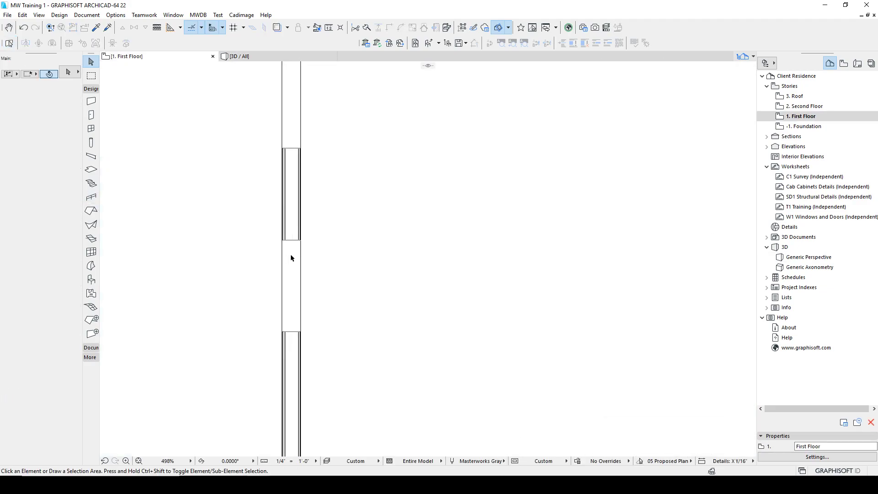
click(285, 240)
key(Escape)
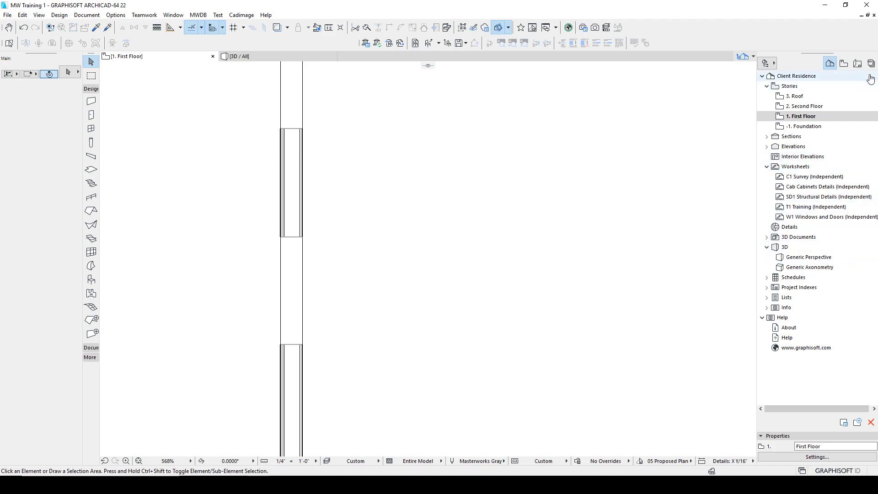
click(847, 67)
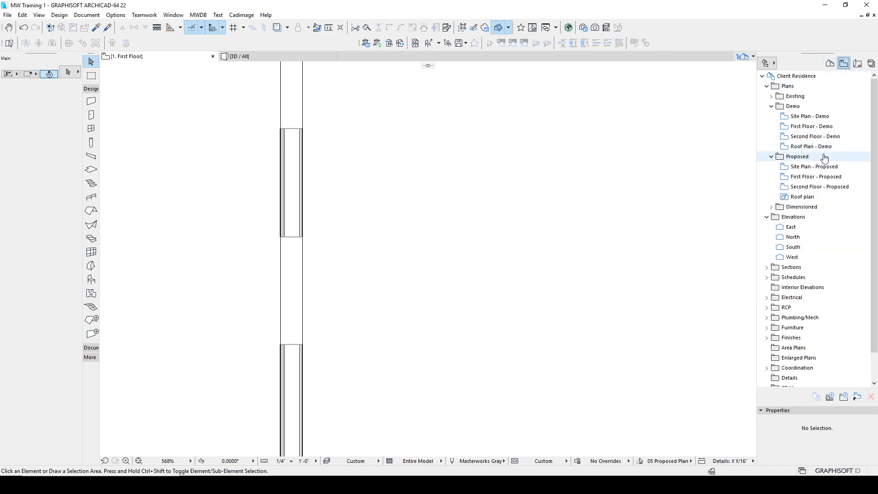
double_click(816, 177)
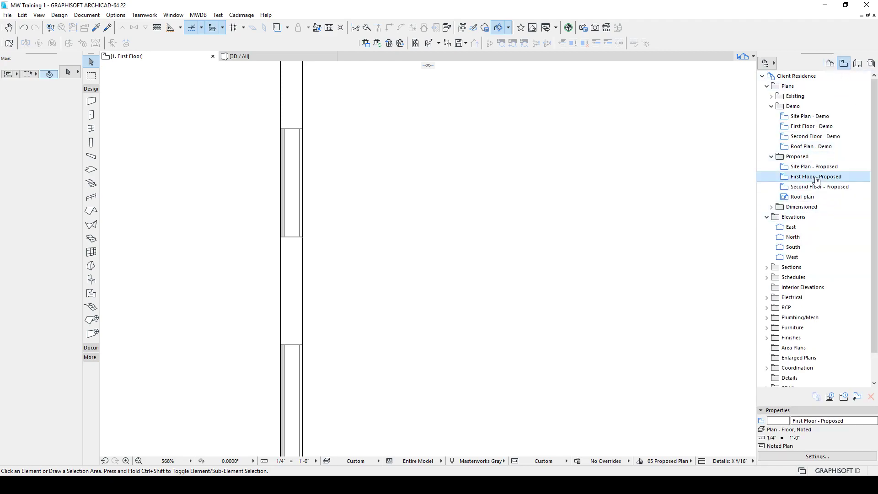
scroll(752, 197, down, 3)
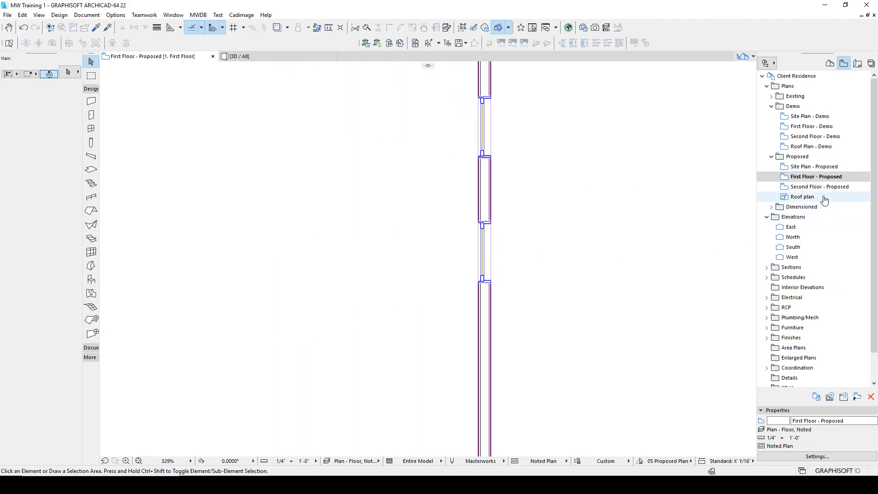
Step: Set the graphic override combination of the First Floor - Proposed view to No Overrides
scroll(649, 191, down, 6)
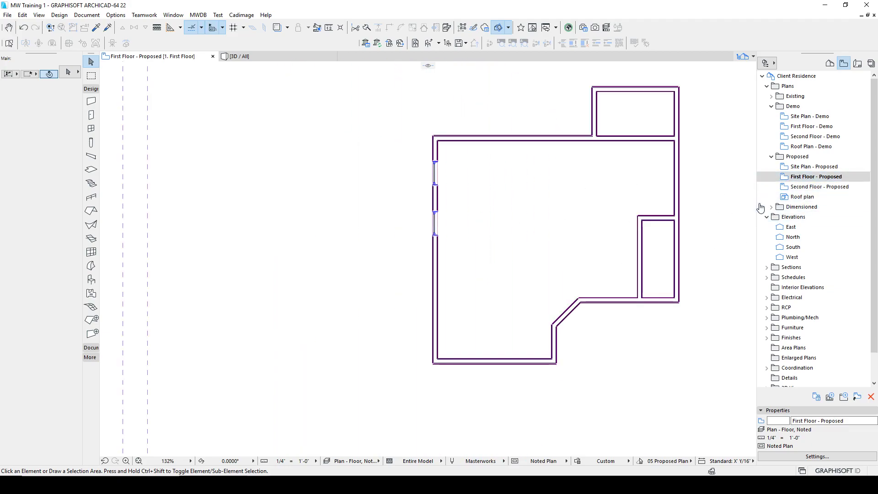
scroll(437, 156, up, 6)
scroll(430, 153, up, 7)
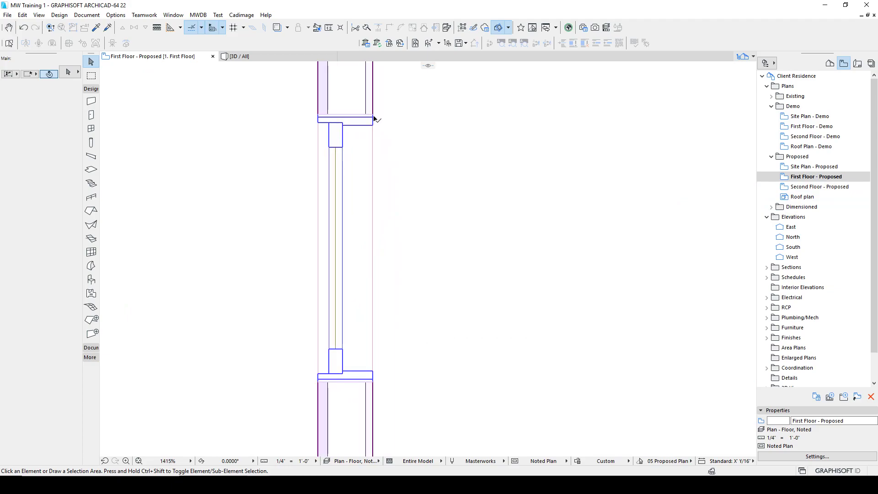
click(370, 120)
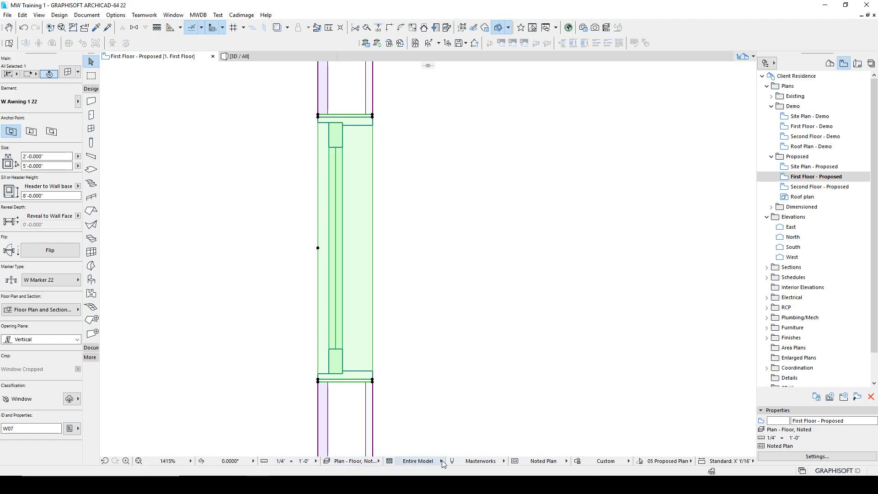
click(581, 462)
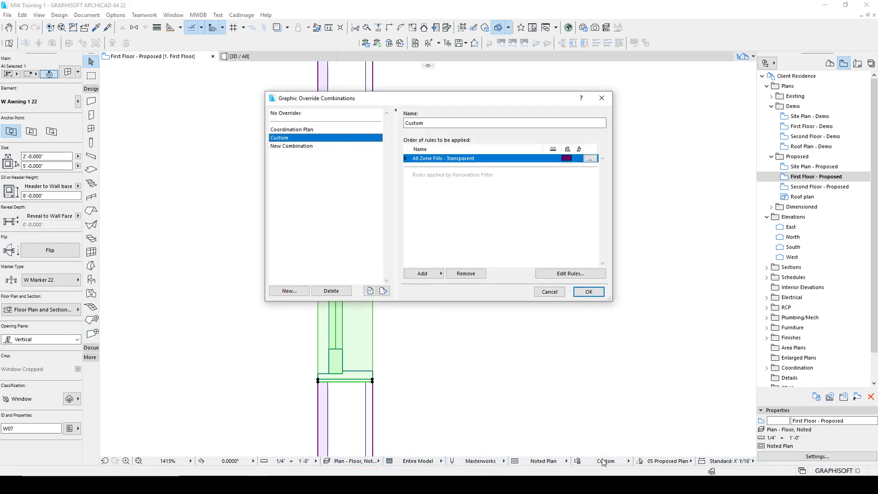
click(305, 113)
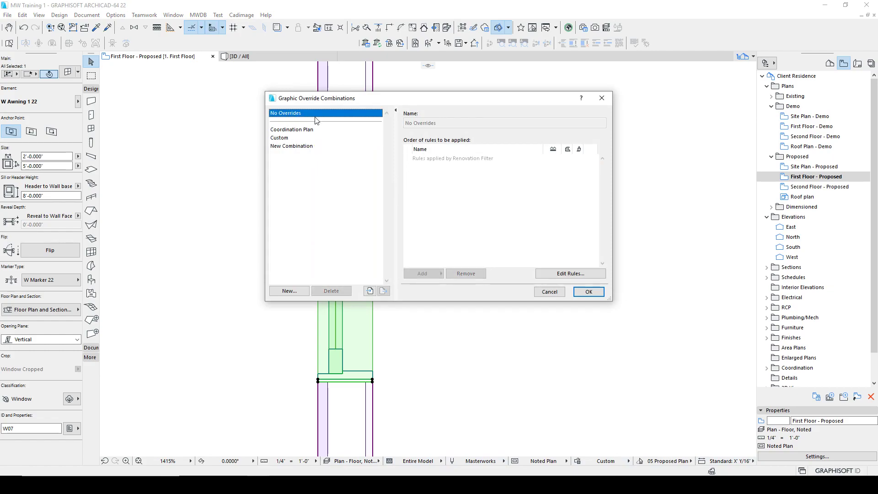
click(588, 292)
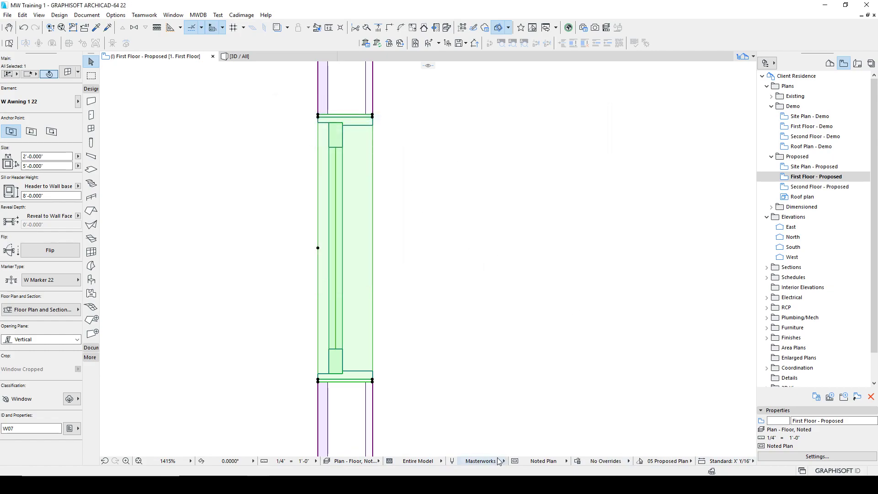
click(471, 410)
Step: Move the awning window along its wall so its nearer edge sits 2' from the exterior wall corner
scroll(441, 355, down, 3)
scroll(407, 271, up, 3)
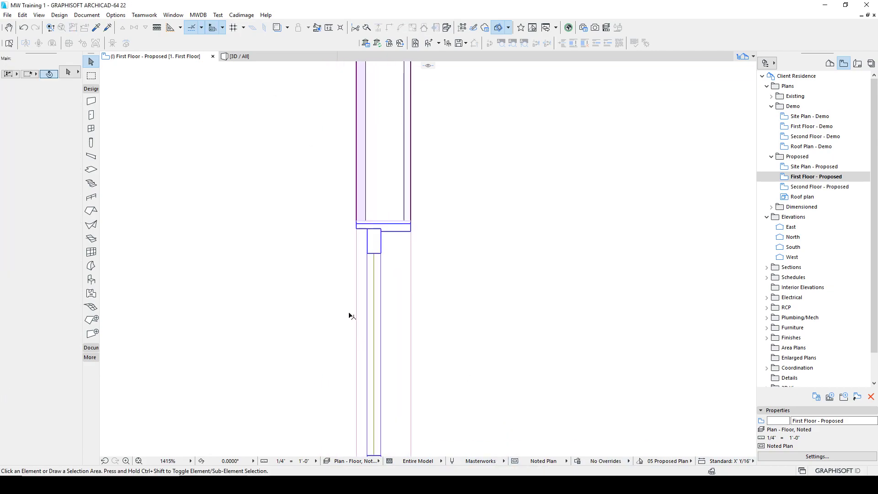
click(359, 227)
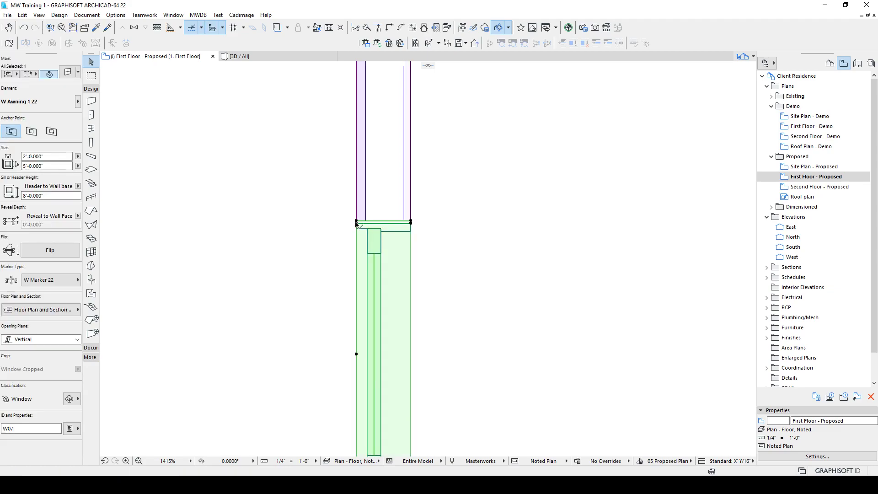
click(356, 223)
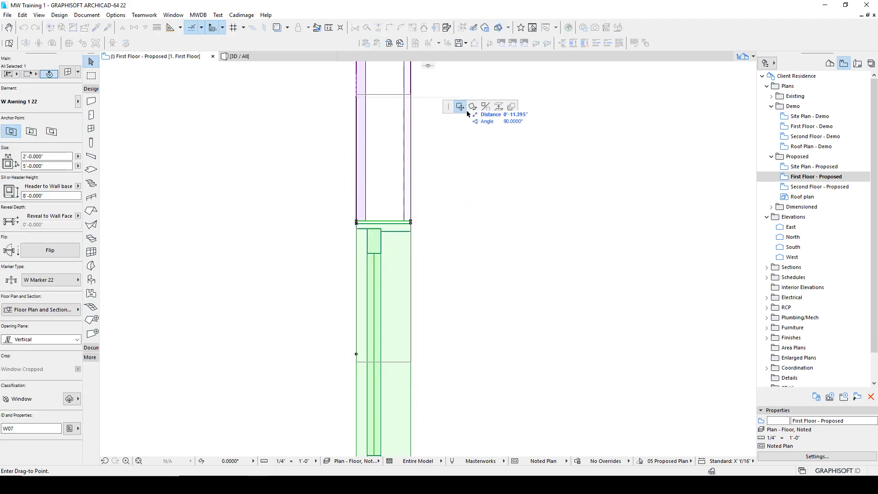
scroll(467, 111, down, 3)
middle_drag(455, 143, 333, 212)
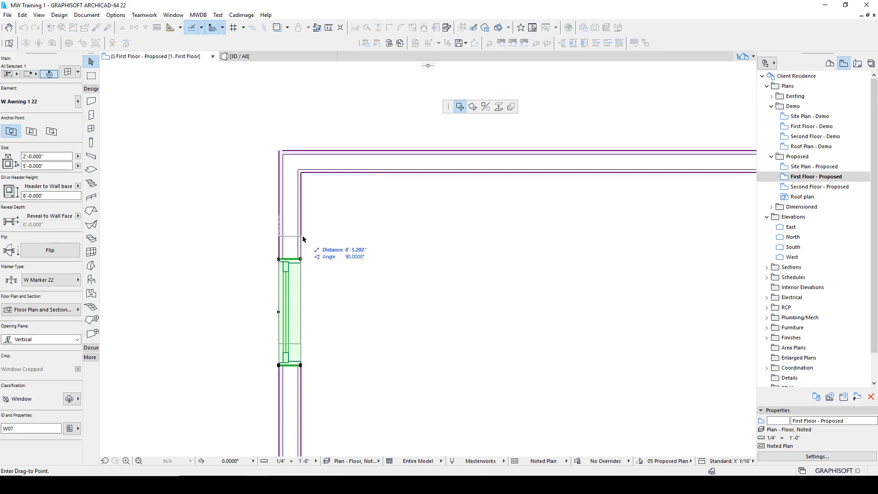
scroll(296, 161, up, 2)
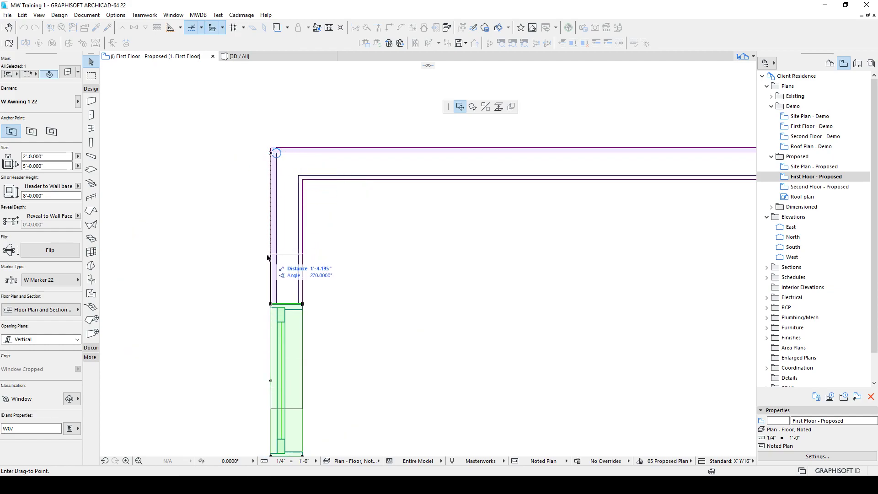
key(Return)
scroll(313, 317, down, 4)
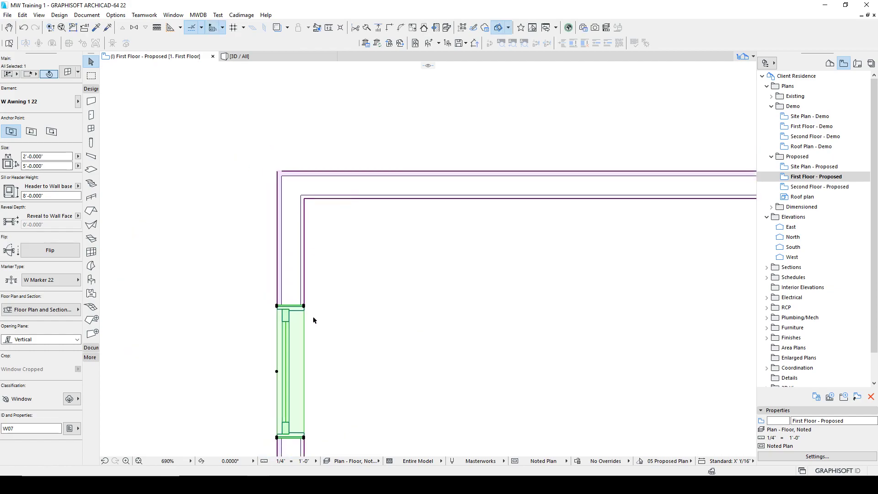
Step: Measure the distance from the awning window's edge to the exterior wall corner
key(Escape)
scroll(292, 306, up, 7)
key(m)
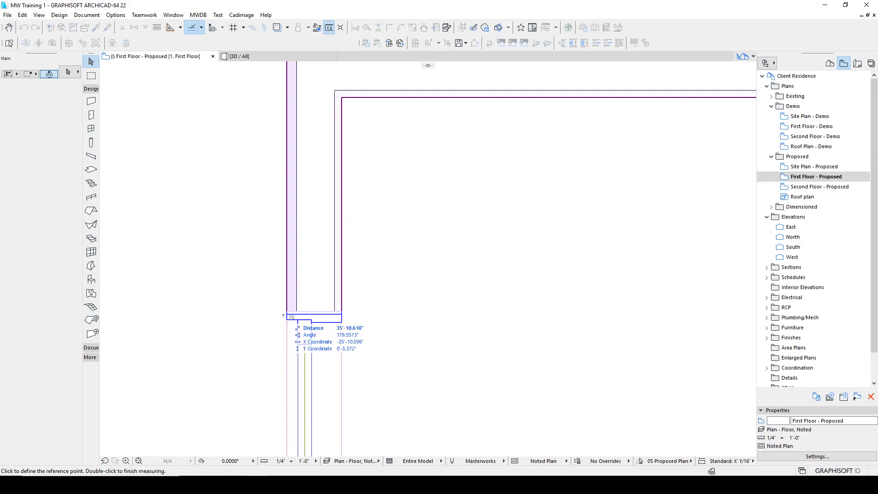
middle_drag(301, 78, 257, 193)
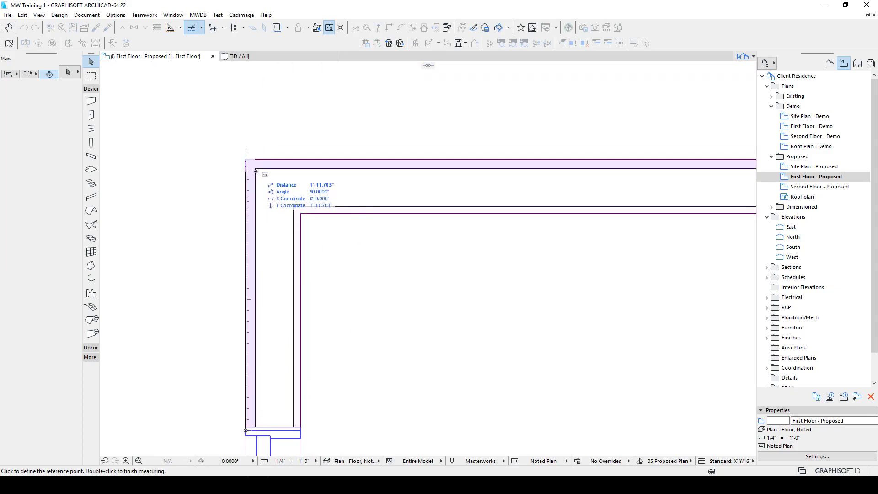
scroll(289, 248, down, 5)
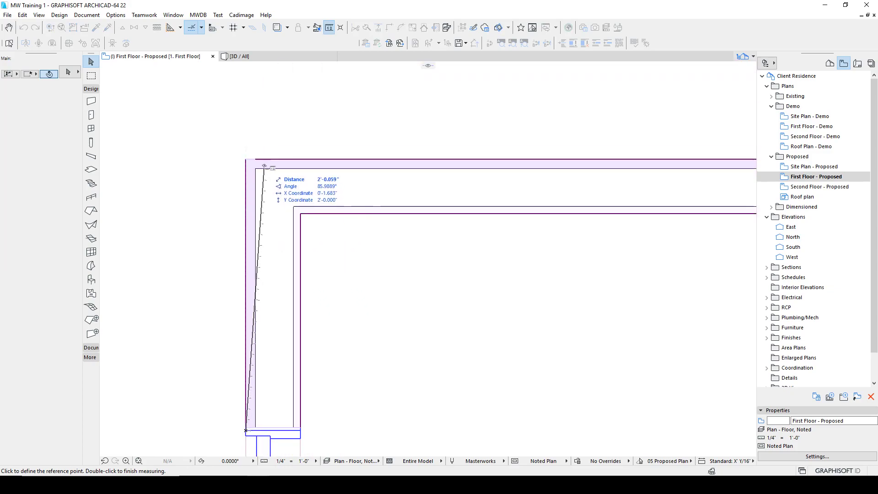
key(Escape)
Step: Move the casement window along the wall to about 2' from the awning window's facing edge
scroll(324, 369, down, 1)
middle_drag(324, 369, 326, 251)
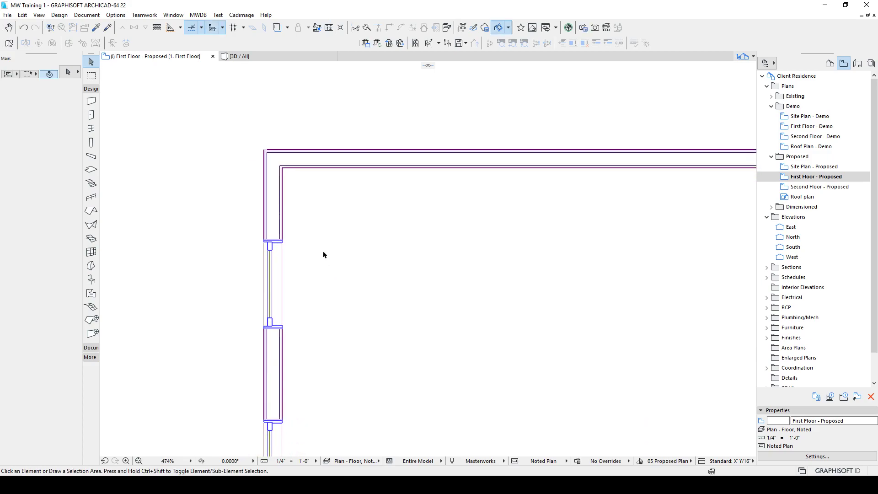
scroll(292, 335, up, 3)
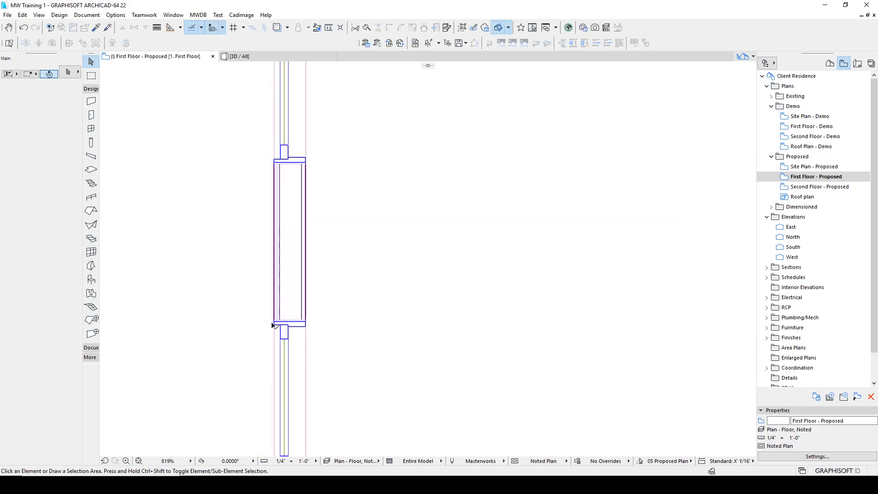
click(273, 325)
scroll(273, 325, up, 5)
key(ctrl+d)
click(273, 315)
scroll(269, 246, down, 5)
scroll(251, 246, up, 5)
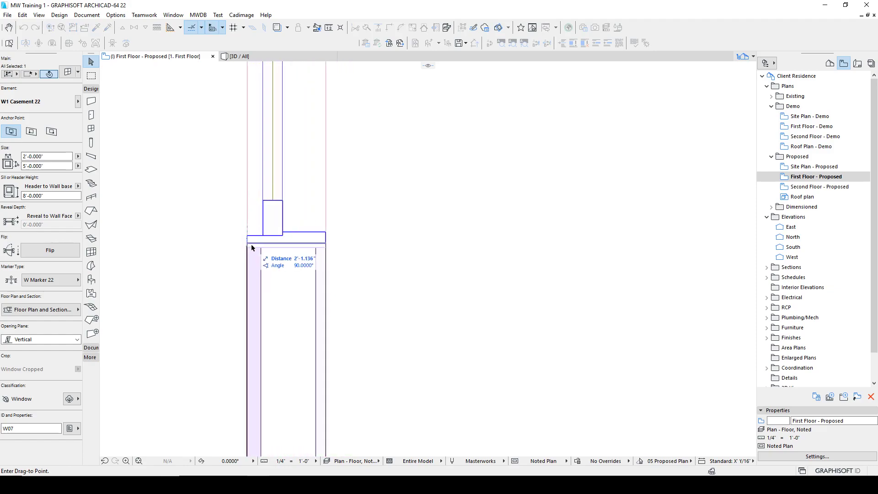
click(247, 244)
scroll(286, 413, down, 3)
scroll(302, 398, up, 4)
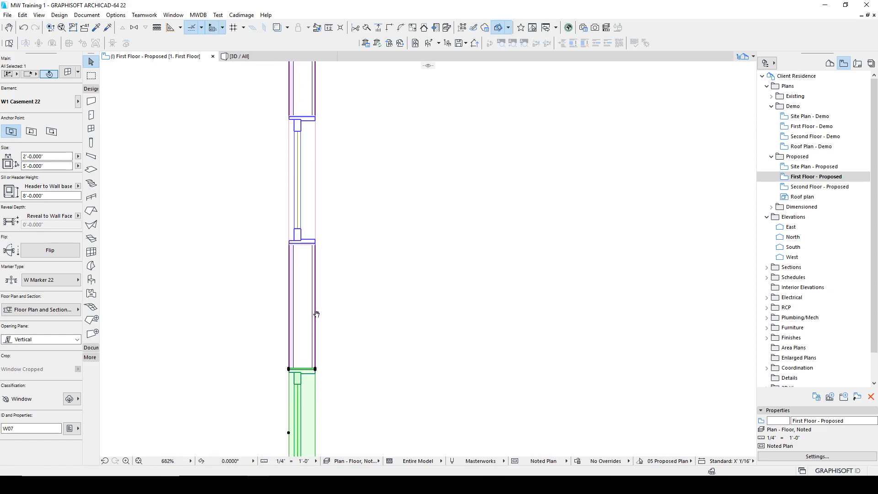
Step: Stretch the casement window's edge facing the awning window, making the casement 1'-11.5" wide
key(Escape)
scroll(291, 368, down, 5)
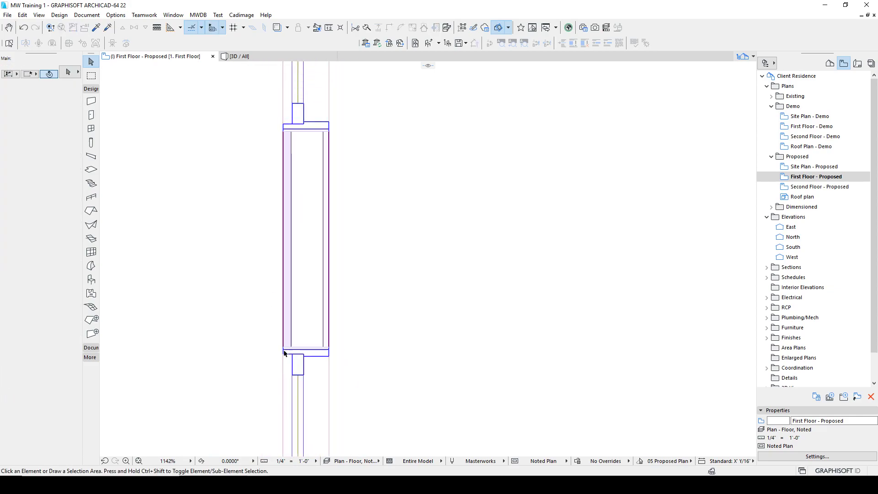
scroll(288, 353, up, 4)
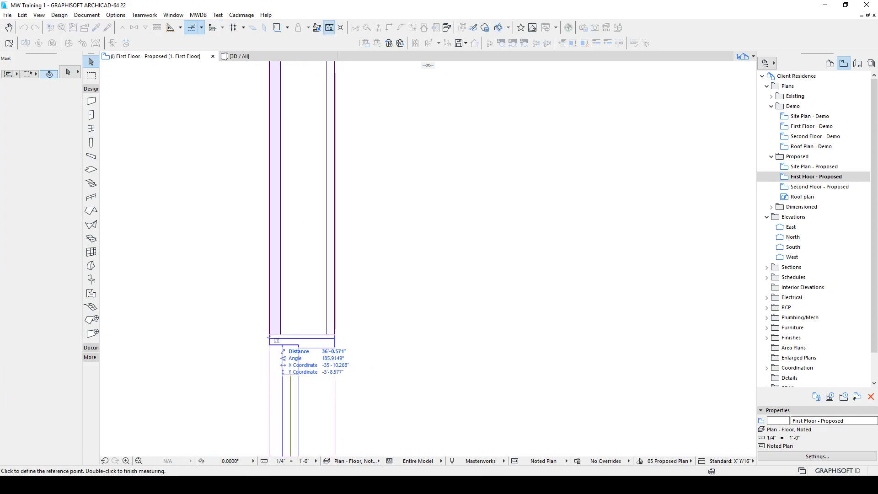
click(270, 336)
click(270, 337)
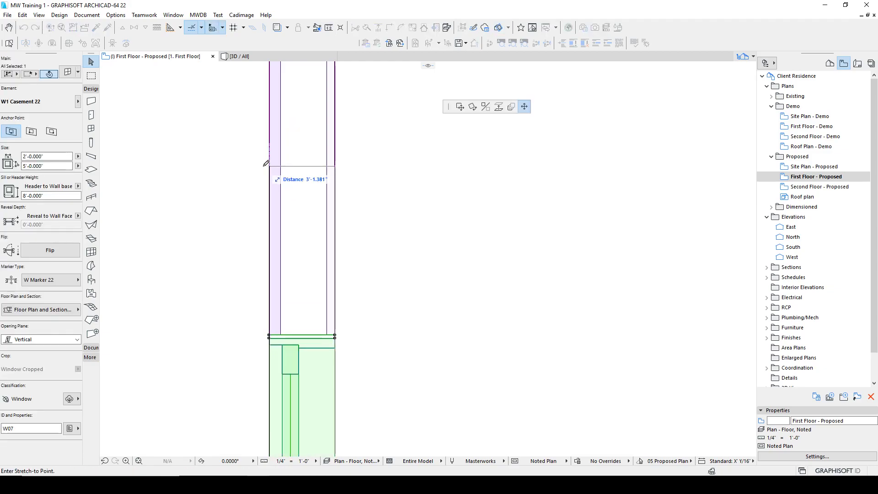
scroll(252, 282, down, 4)
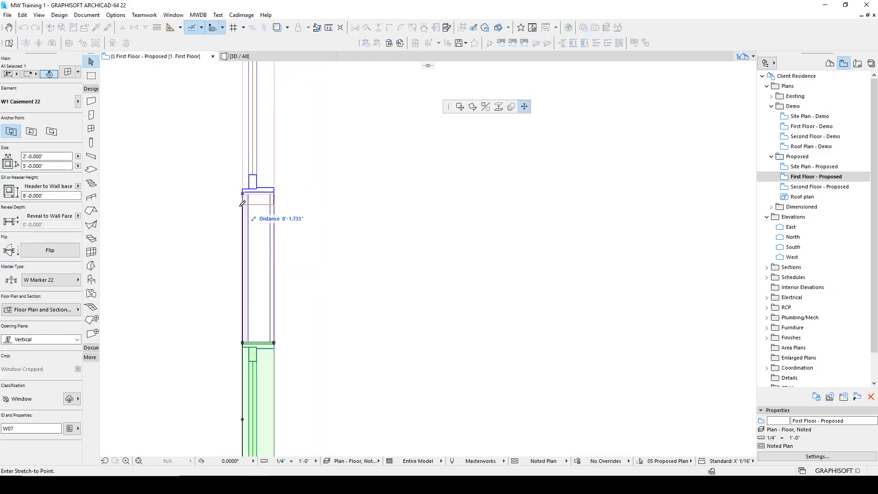
scroll(242, 210, up, 8)
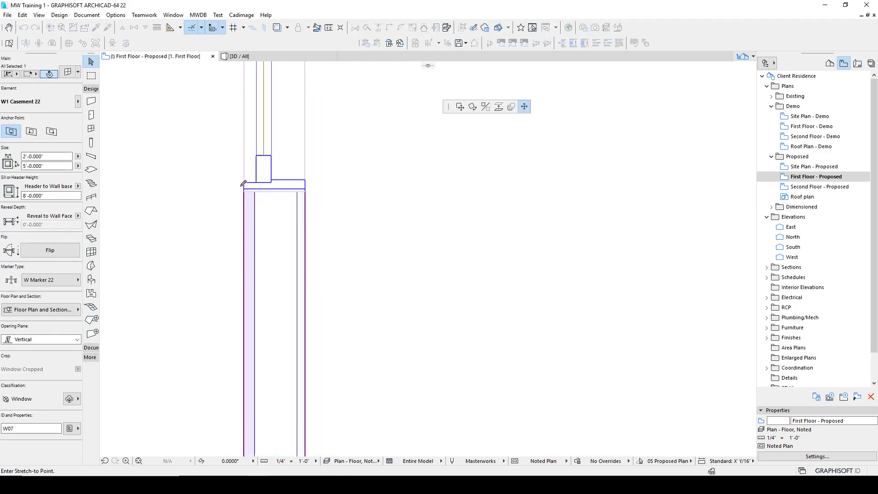
click(254, 227)
scroll(281, 379, down, 6)
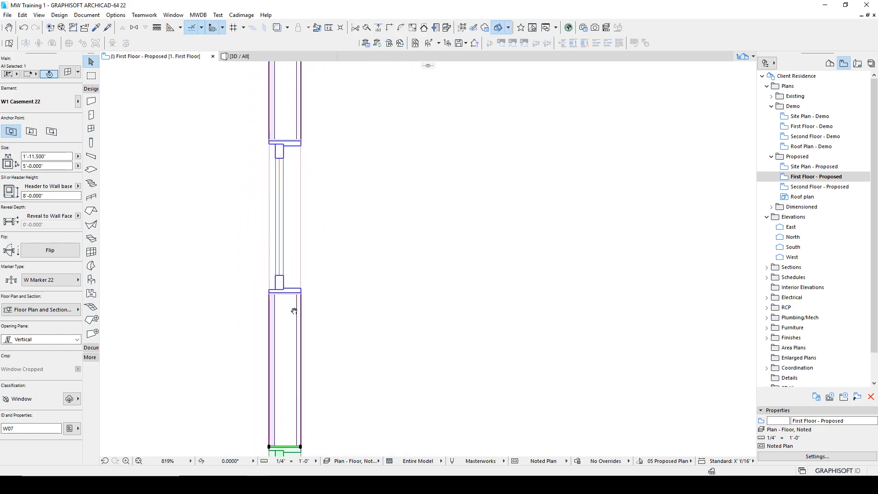
Step: Measure the wall length between the awning window and the casement window
key(Escape)
scroll(283, 384, up, 5)
key(m)
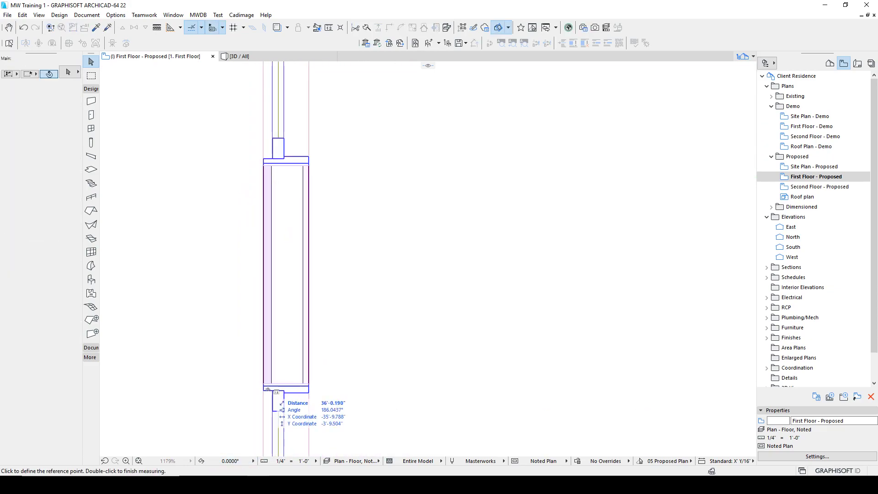
click(263, 385)
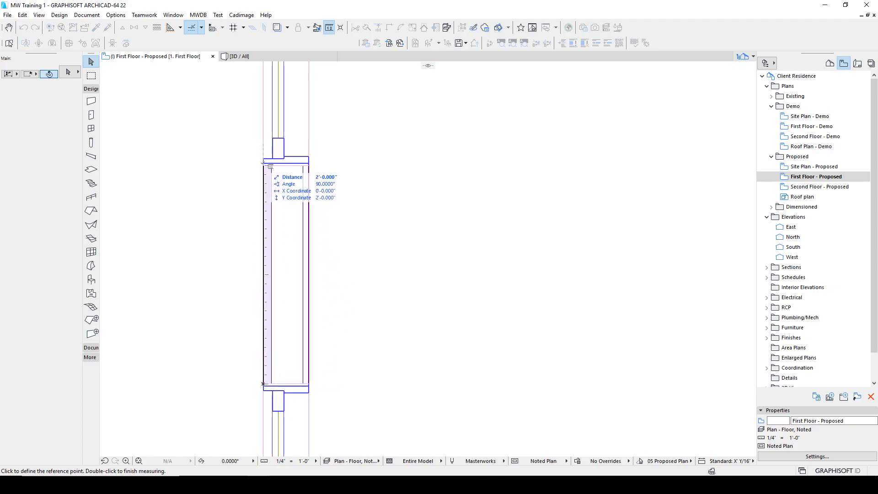
key(Escape)
Step: Try to copy the casement window farther along the wall, using the awning window's corner as reference, and undo the copy
scroll(275, 292, down, 5)
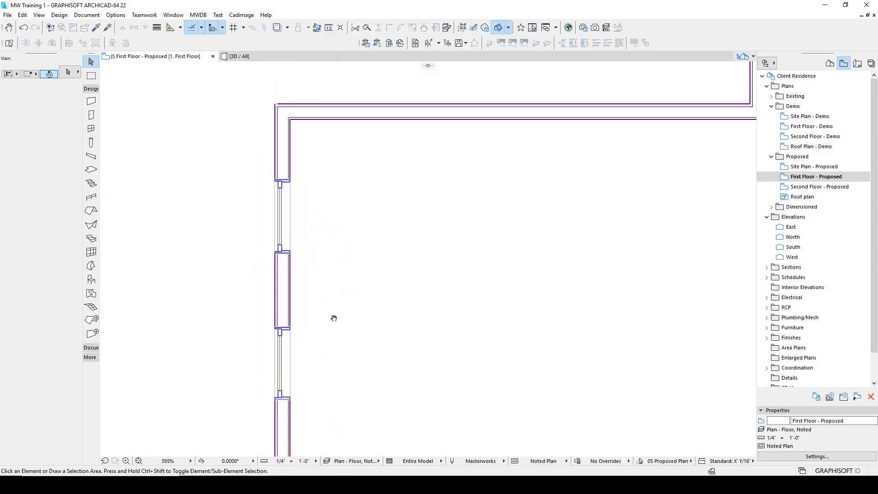
middle_drag(331, 319, 349, 248)
click(310, 256)
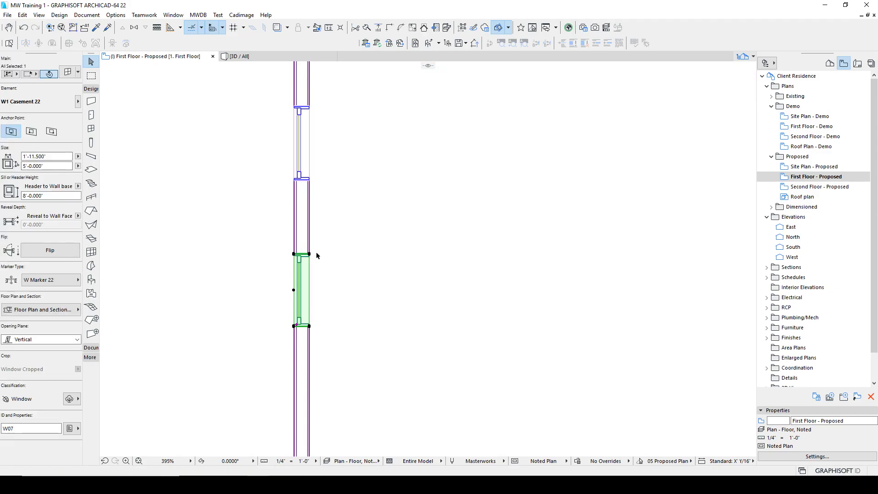
key(ctrl+d)
scroll(321, 180, up, 6)
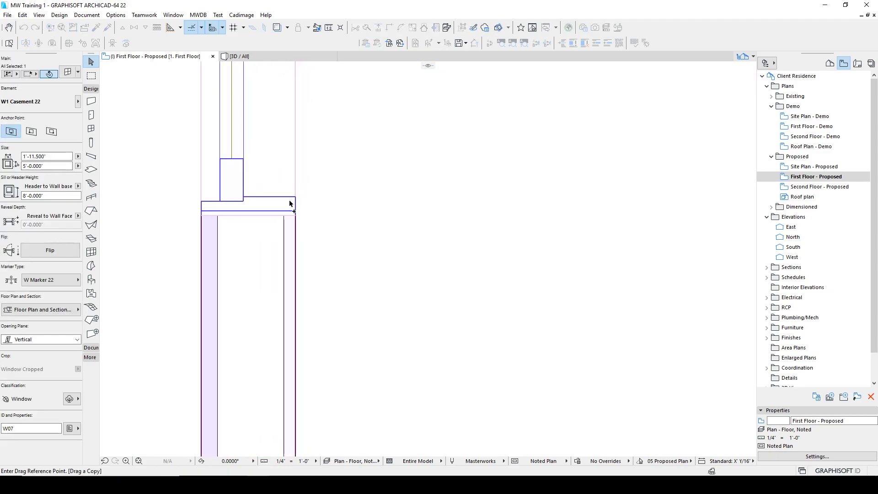
click(295, 211)
scroll(293, 292, down, 4)
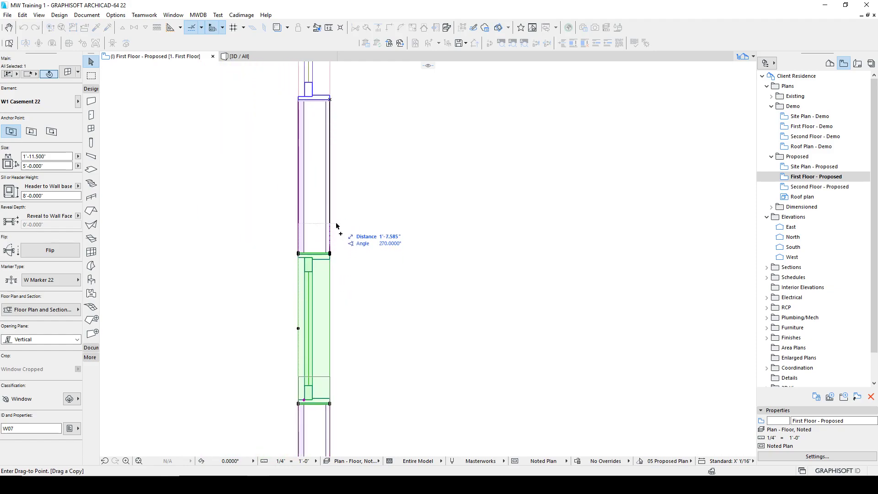
scroll(334, 230, up, 2)
scroll(333, 230, up, 3)
click(322, 307)
scroll(367, 320, down, 6)
middle_drag(367, 321, 307, 125)
scroll(308, 125, down, 2)
scroll(311, 156, down, 1)
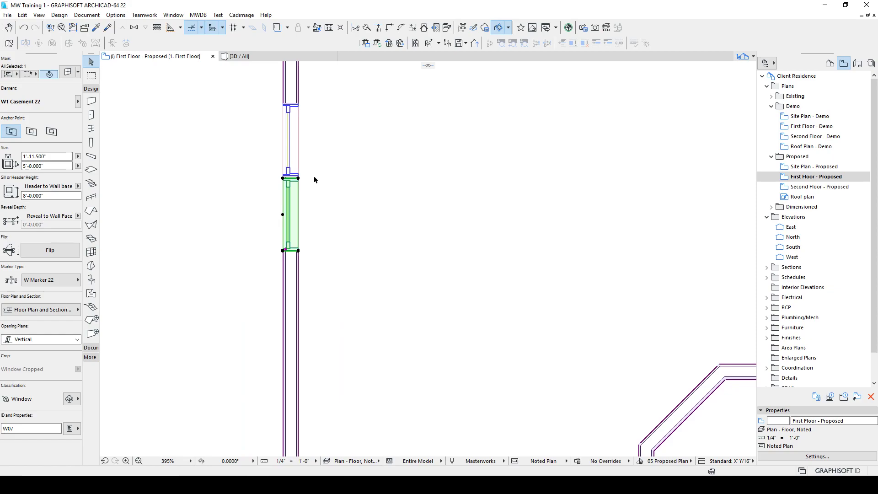
key(ctrl+z)
Step: Try to copy the casement window 2'-0.25" along the wall, from the awning window's corner to the casement's facing corner, and undo it
scroll(275, 214, up, 4)
scroll(277, 213, down, 3)
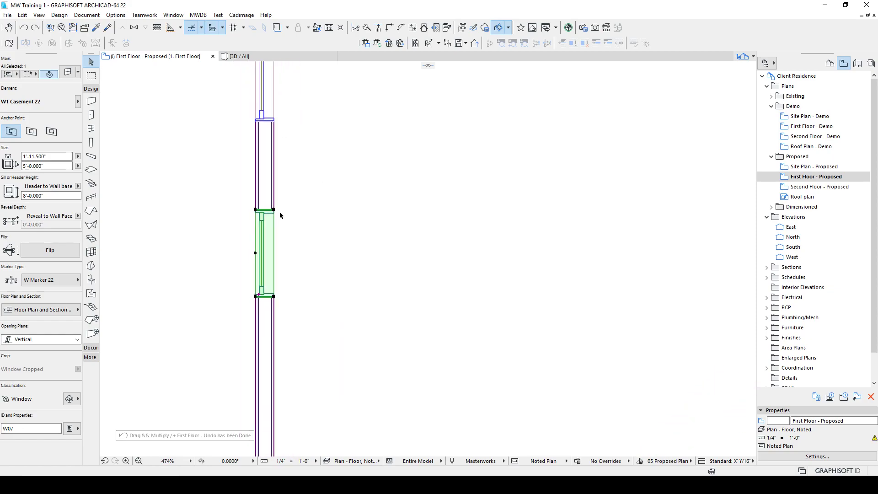
key(ctrl+shift+d)
scroll(274, 129, up, 8)
click(288, 115)
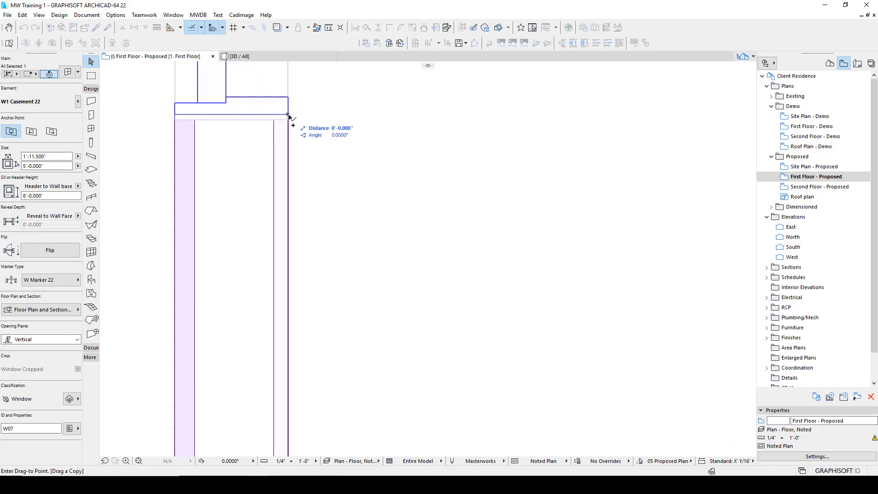
scroll(288, 115, down, 3)
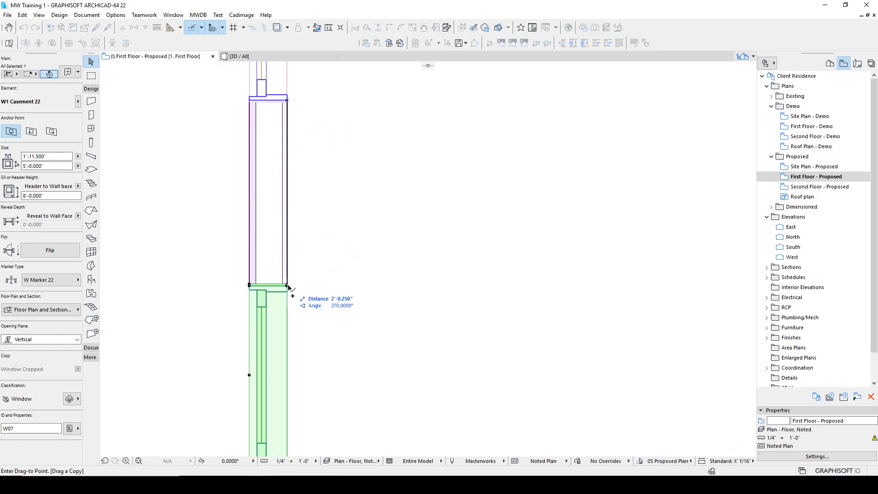
click(288, 287)
scroll(312, 279, down, 5)
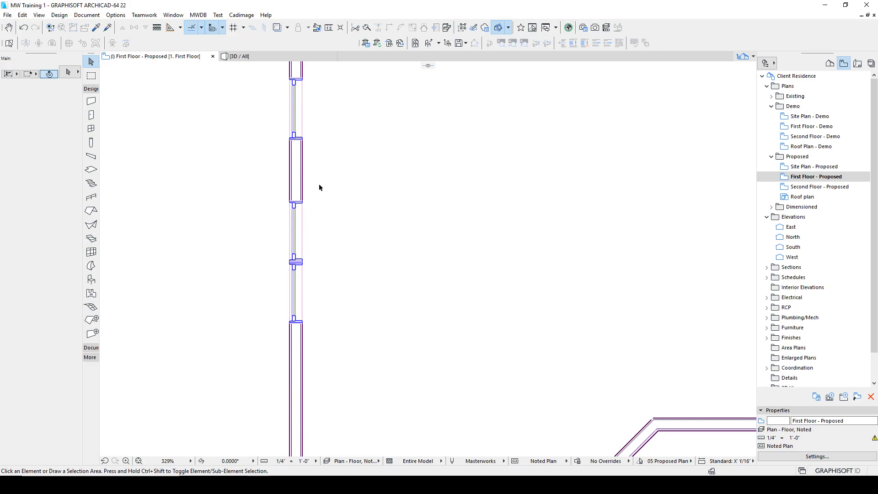
key(ctrl+z)
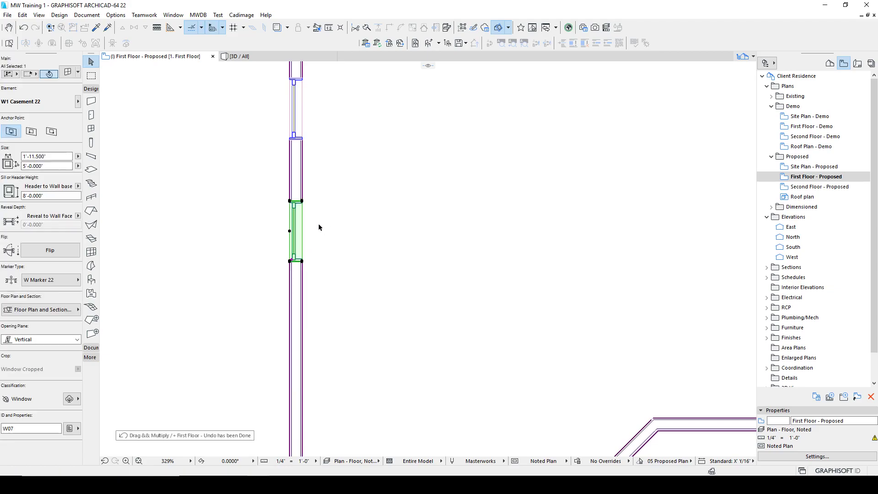
Step: Copy the casement window farther along the wall, repeating the spacing between the awning and casement windows, using the awning's corner as reference
scroll(300, 192, up, 3)
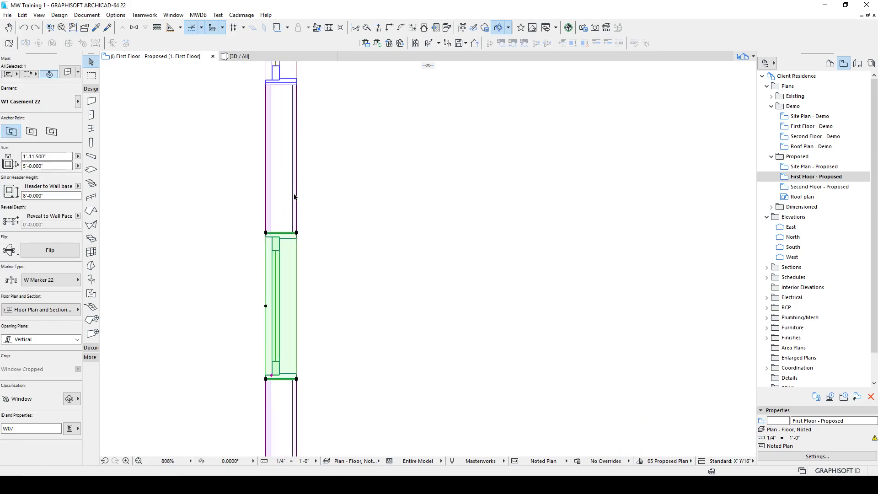
key(ctrl+shift+d)
scroll(297, 201, up, 3)
scroll(279, 247, down, 3)
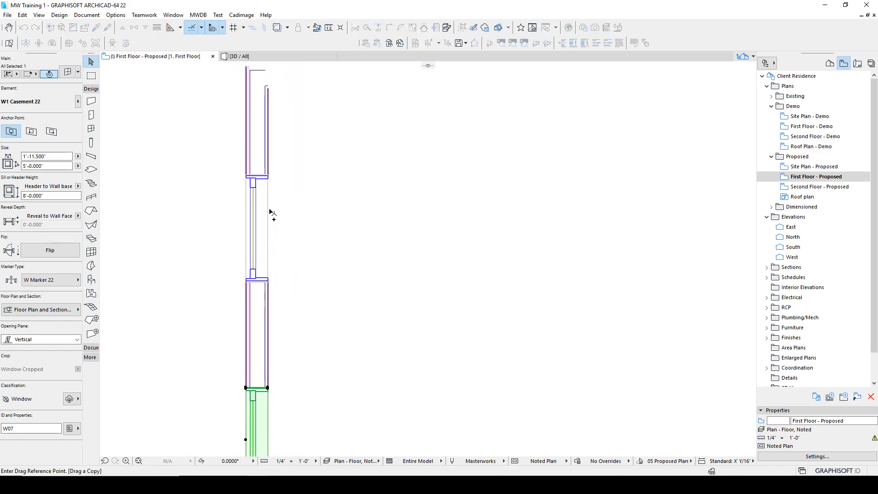
scroll(274, 169, up, 4)
click(268, 162)
scroll(263, 297, down, 4)
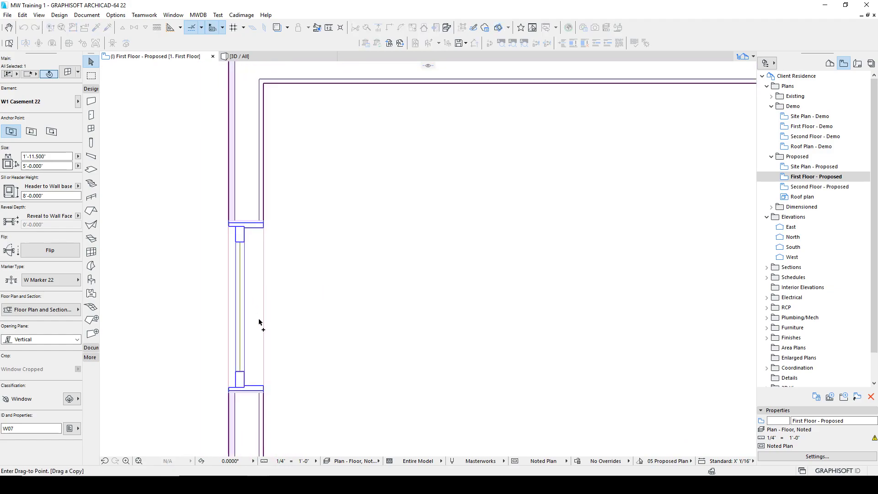
scroll(270, 277, up, 4)
scroll(271, 279, down, 4)
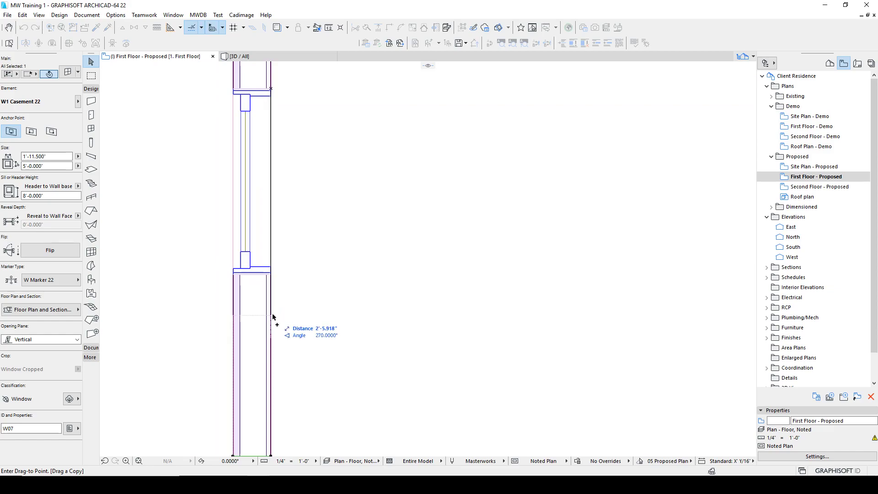
click(279, 336)
scroll(298, 202, down, 3)
key(Escape)
scroll(280, 337, down, 3)
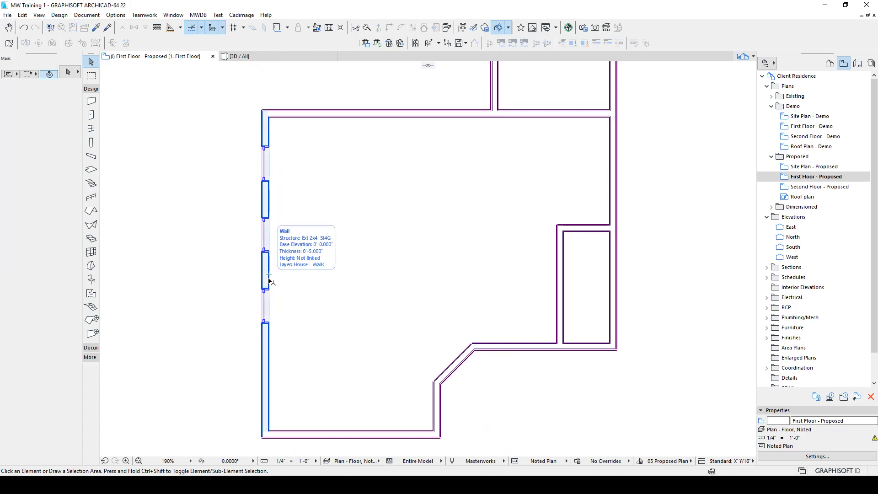
Step: Mirror the middle casement window along the wall about an axis near its midpoint
click(268, 250)
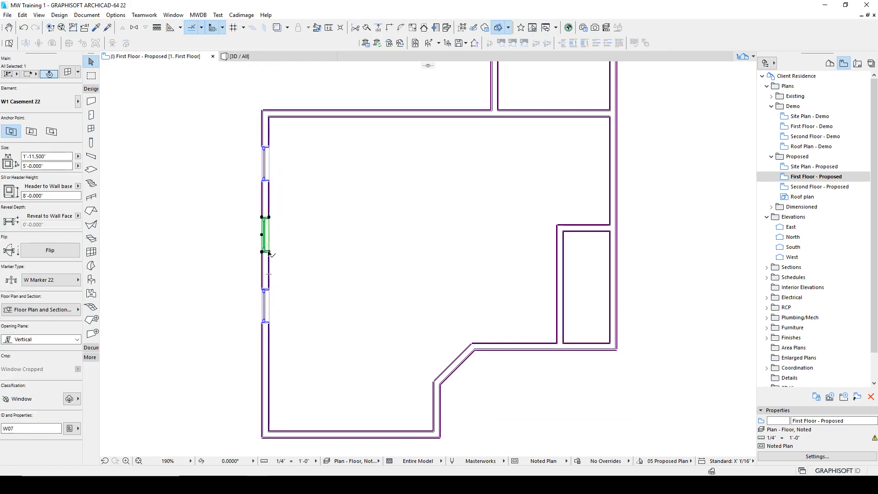
key(ctrl+m)
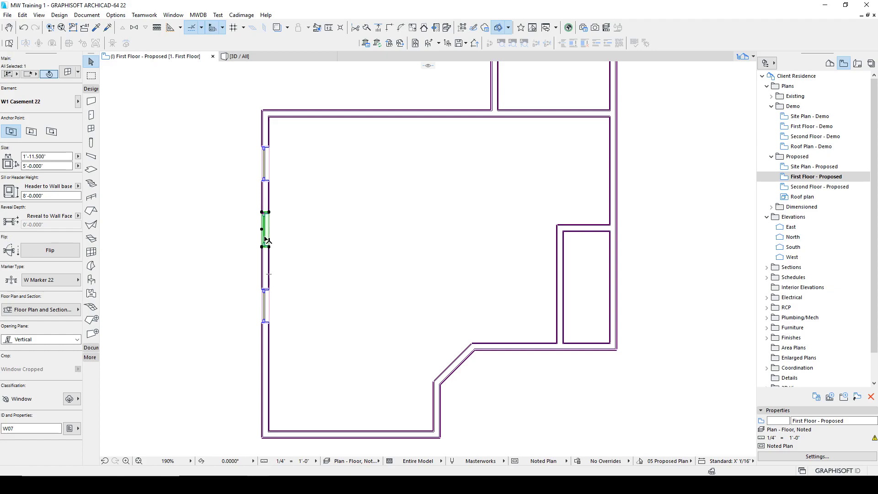
key(Escape)
click(263, 232)
key(Escape)
key(Escape)
Step: Swing the middle casement window's sash open toward the exterior by adjusting its 2D opening angle
scroll(264, 247, up, 5)
scroll(264, 247, up, 3)
click(250, 250)
click(251, 248)
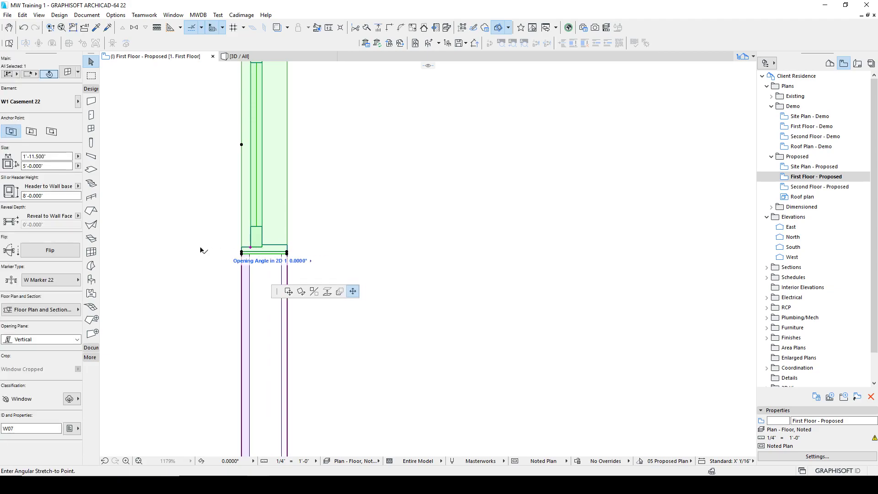
click(161, 239)
scroll(247, 252, down, 6)
Step: Mirror the open casement window about its midpoint to swap its hinge side, and mirror it back
key(ctrl+m)
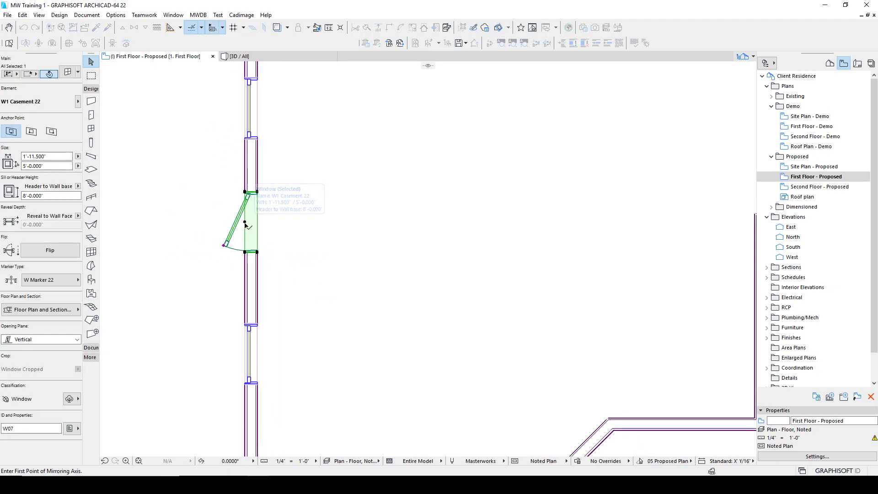
key(Escape)
click(245, 224)
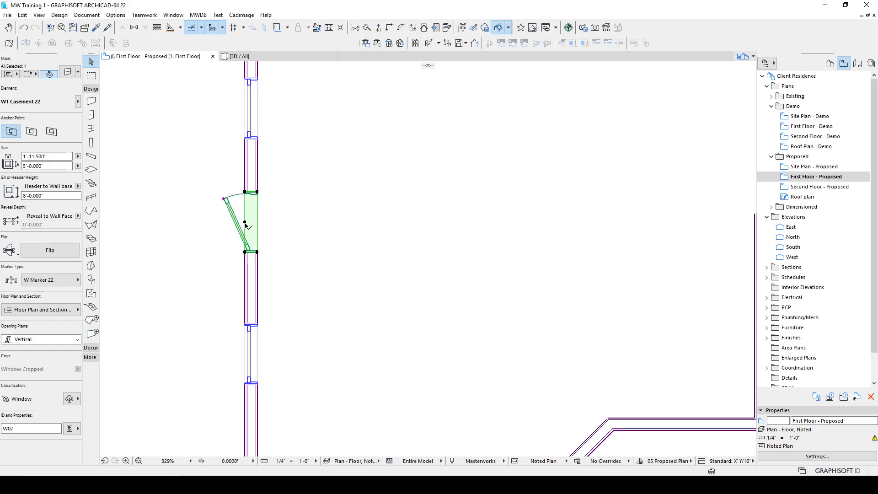
click(245, 225)
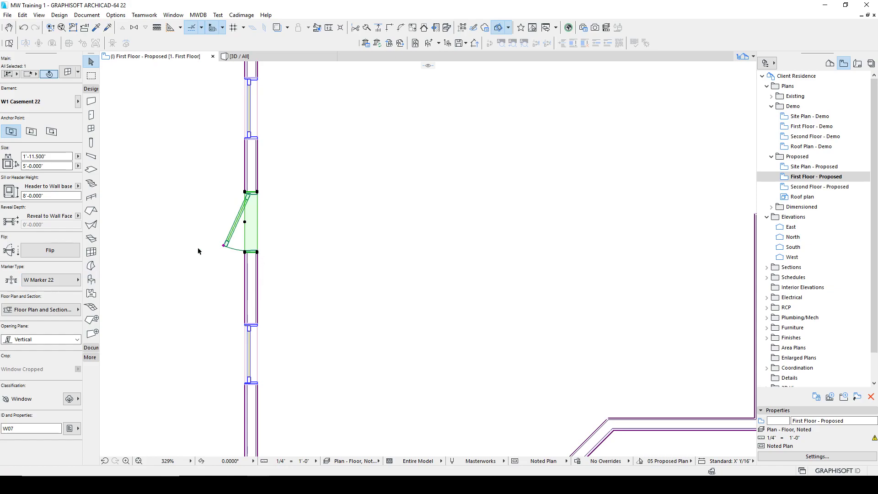
Step: Flip the casement window's swing repeatedly between exterior and interior, ending with it opening to the exterior
click(41, 254)
click(41, 251)
click(41, 251)
click(42, 251)
click(42, 252)
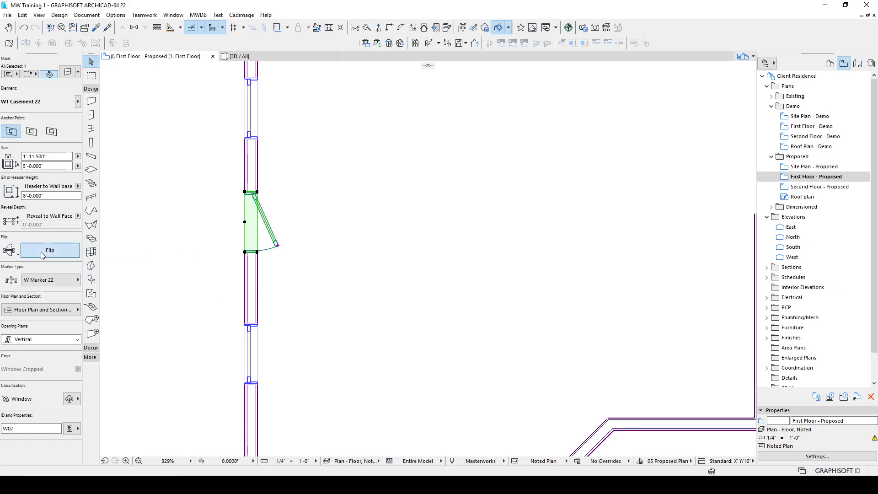
click(41, 253)
Step: Try to mirror a copy of the open casement window about an axis across the wall beyond the last window, and undo it
scroll(277, 298, down, 4)
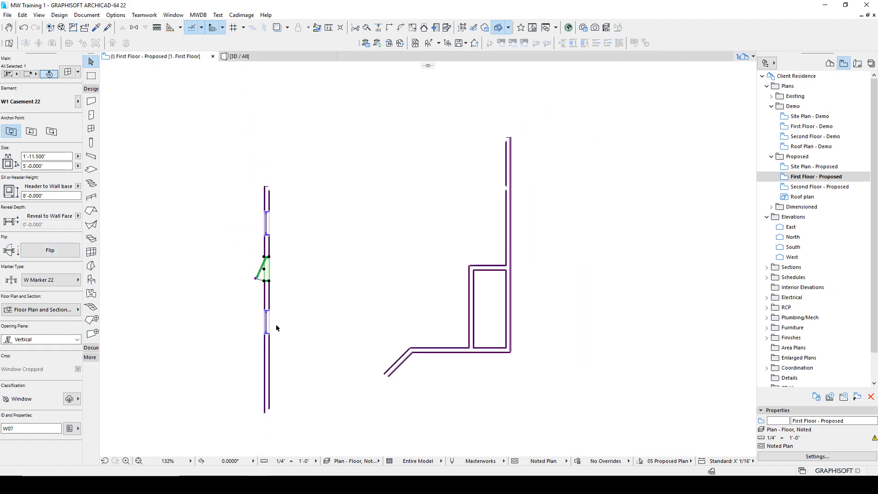
key(ctrl+alt+m)
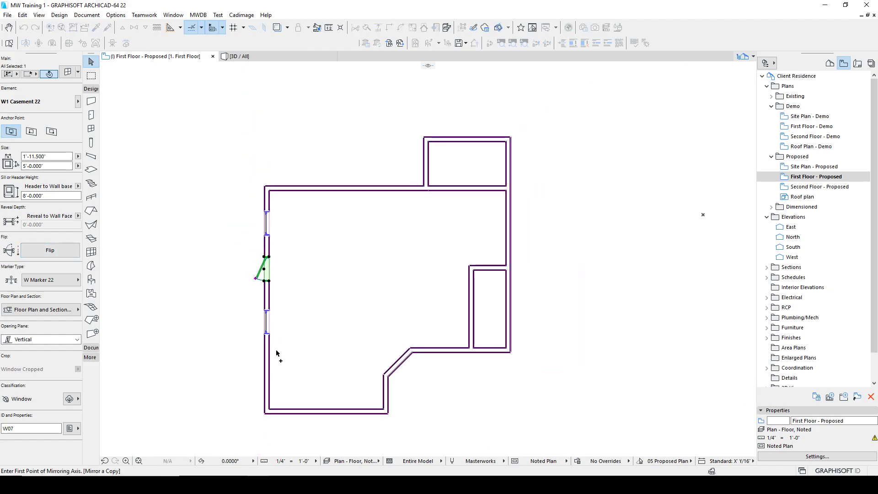
click(268, 350)
click(289, 349)
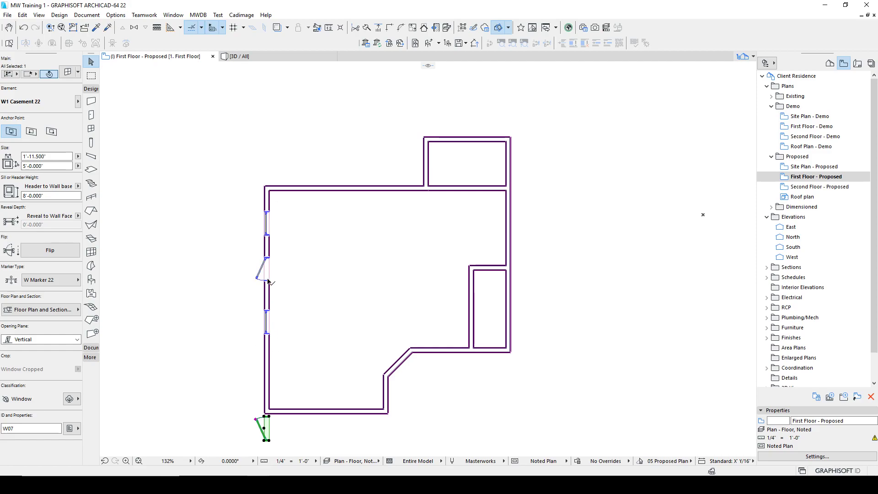
key(ctrl+z)
key(Escape)
Step: Swing the sash of the casement window farthest from the awning window open toward the exterior
scroll(275, 270, up, 5)
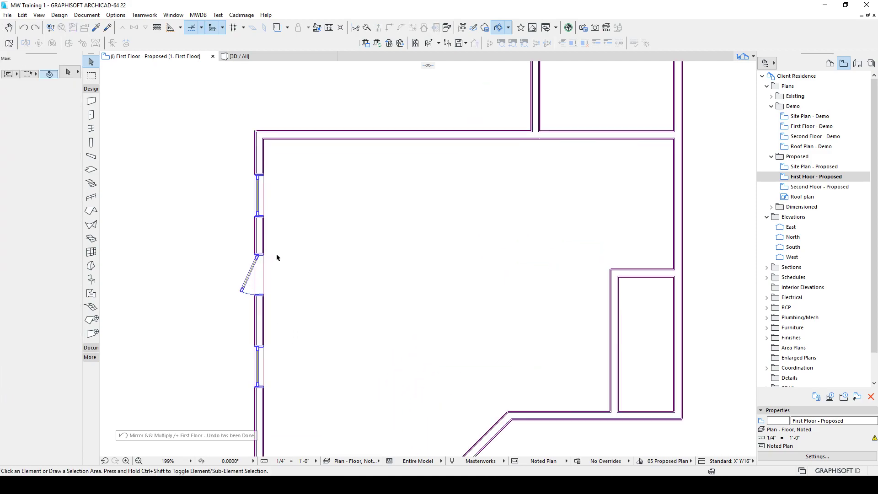
click(255, 273)
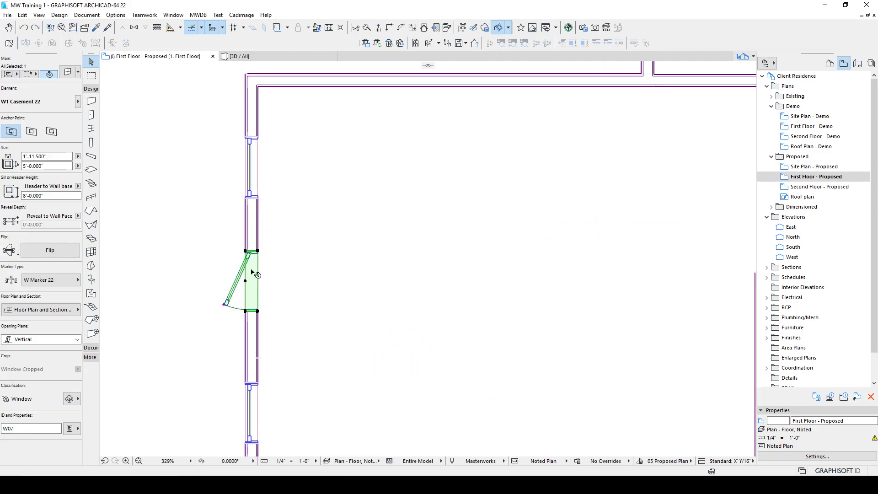
click(247, 388)
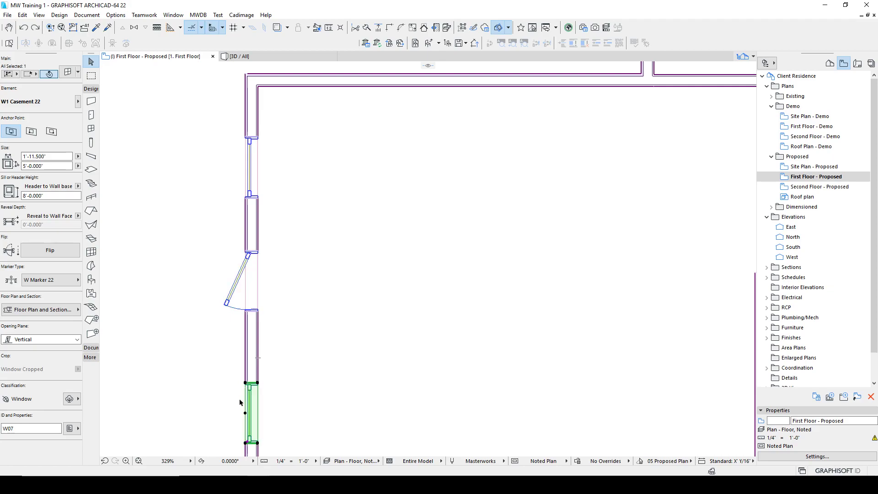
click(248, 443)
click(227, 436)
key(Escape)
scroll(276, 399, down, 5)
middle_drag(284, 391, 283, 328)
scroll(270, 274, up, 5)
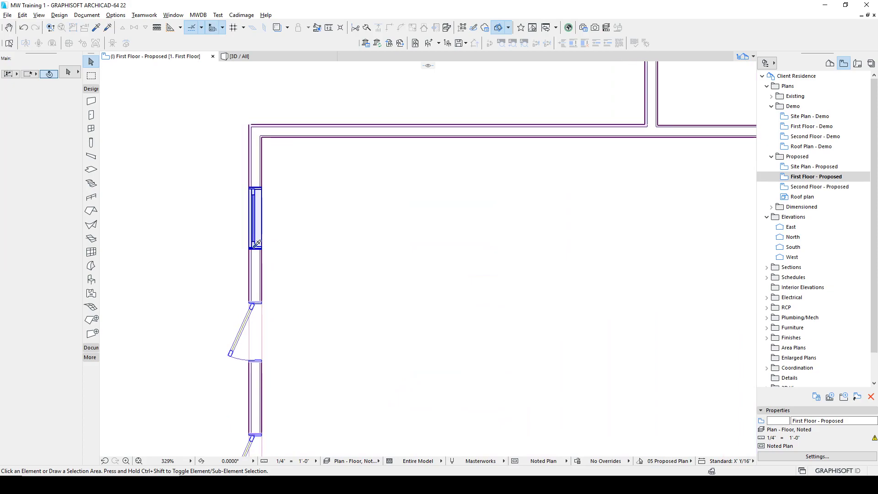
Step: Transfer the awning window's settings to the neighbouring open casement window
alt+click(254, 247)
ctrl+alt+click(253, 302)
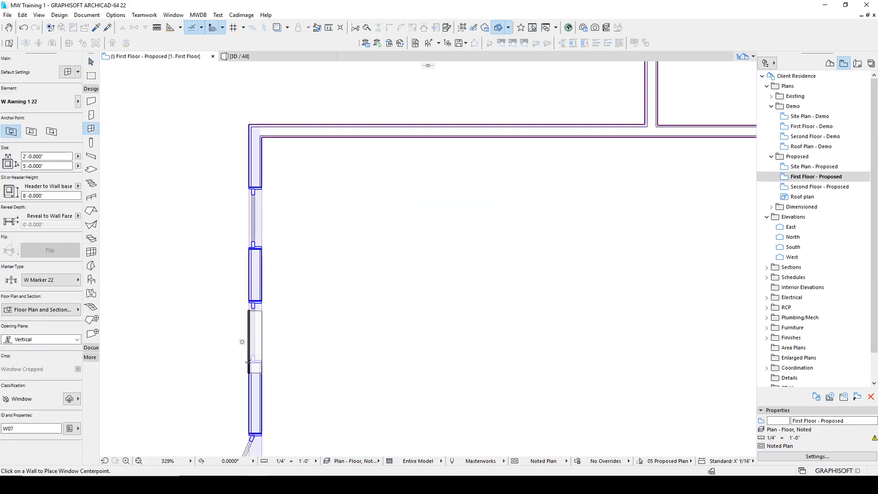
key(Escape)
scroll(278, 349, down, 5)
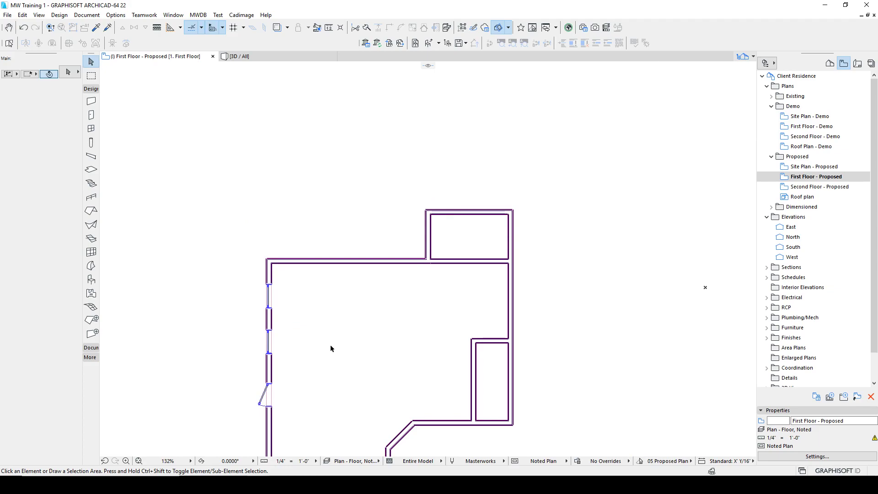
scroll(277, 287, up, 4)
scroll(276, 387, down, 5)
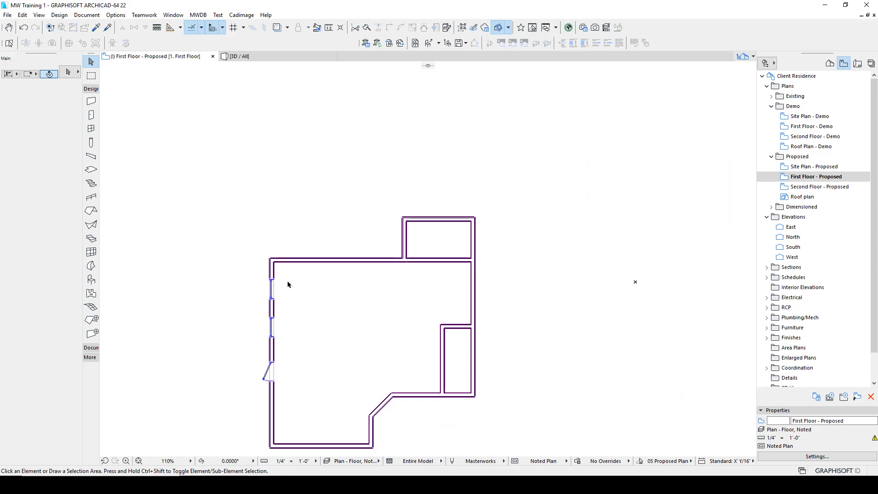
Step: Apply the Casement - Casing window favorite to the awning window nearest the wall corner
click(273, 281)
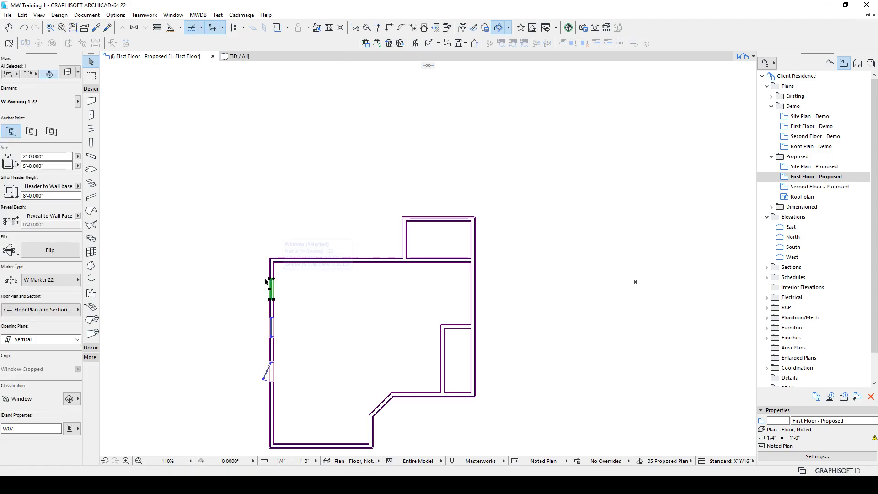
scroll(272, 304, up, 10)
click(237, 263)
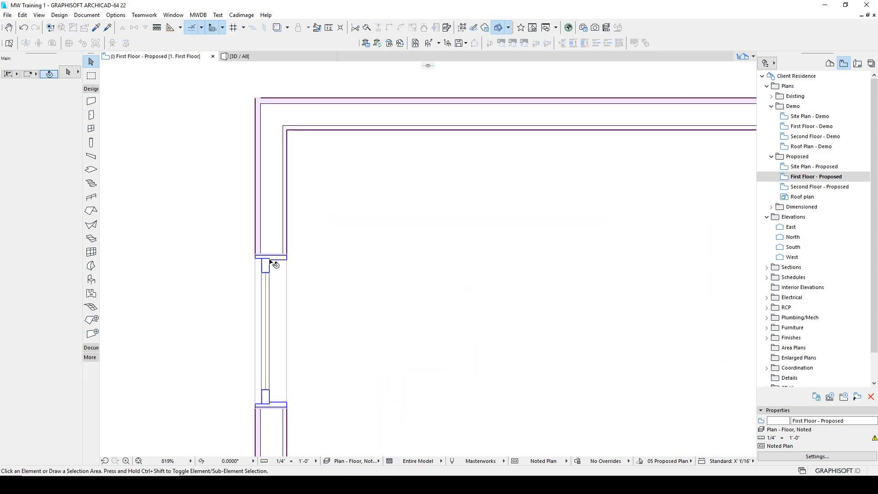
scroll(273, 264, up, 5)
click(308, 251)
scroll(221, 289, down, 10)
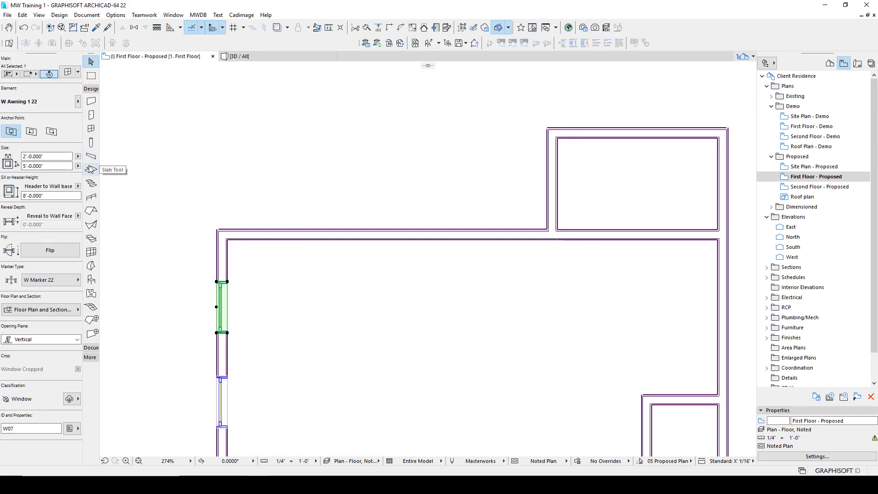
click(91, 129)
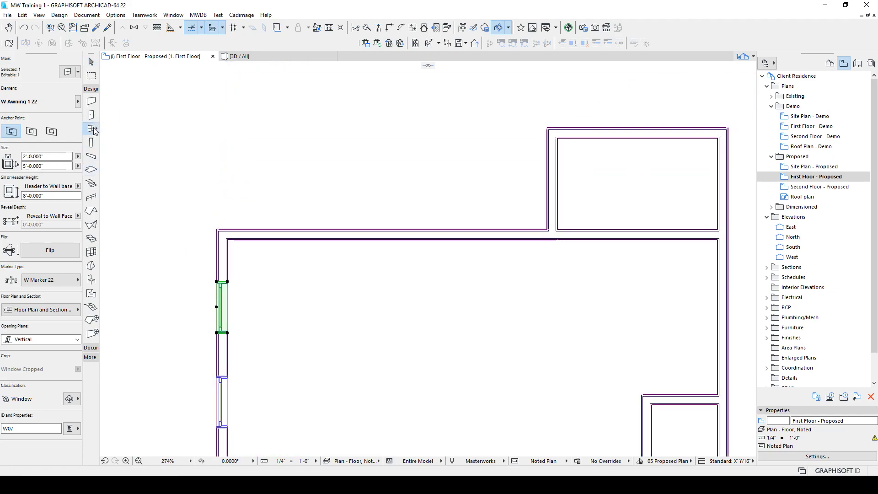
click(95, 130)
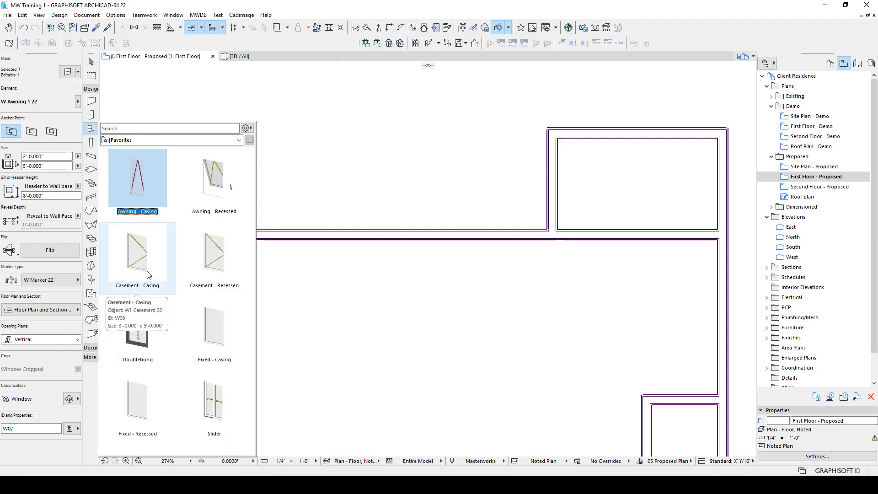
click(147, 275)
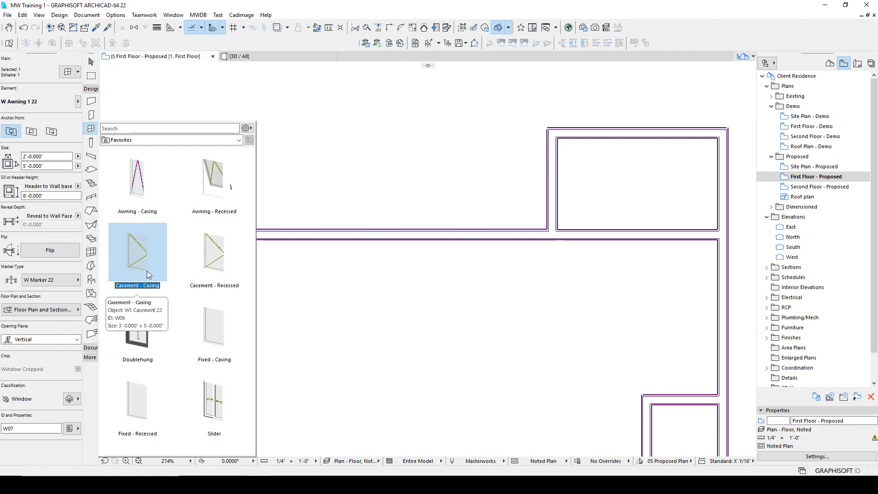
double_click(147, 272)
scroll(271, 280, up, 3)
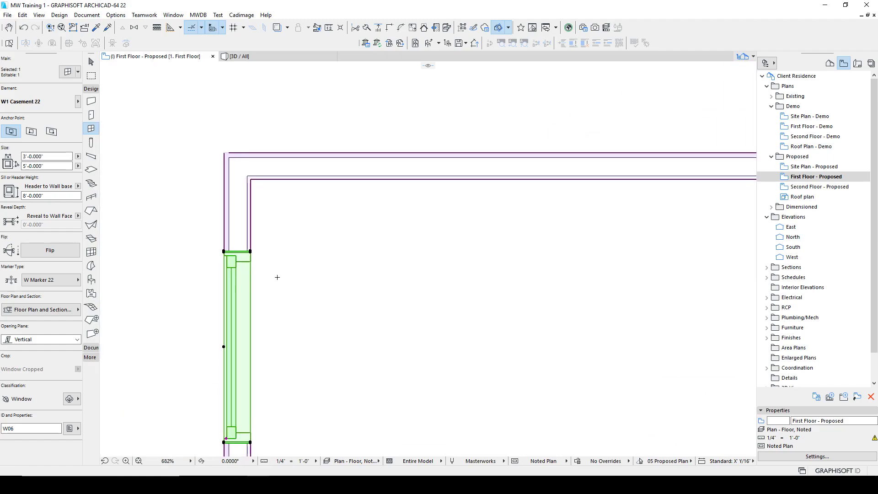
key(Escape)
scroll(283, 296, up, 2)
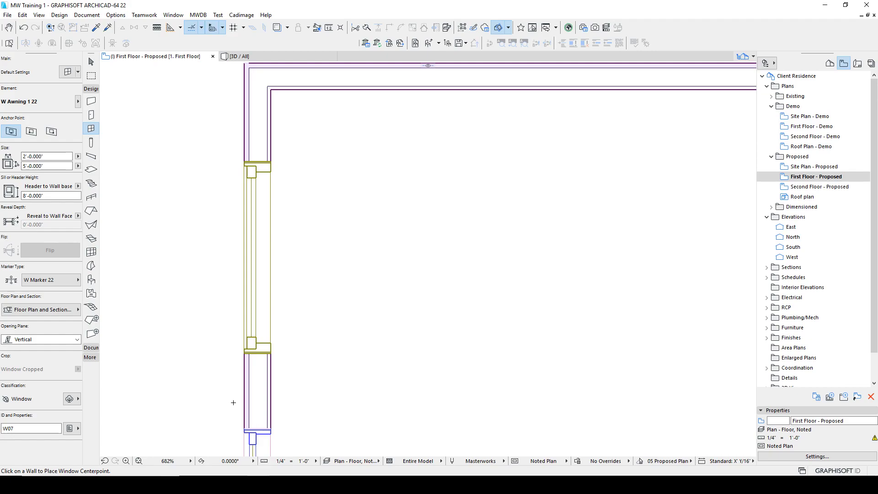
Step: Undo the favorite applied to the window nearest the wall corner and open the Door tool's default settings
key(ctrl+z)
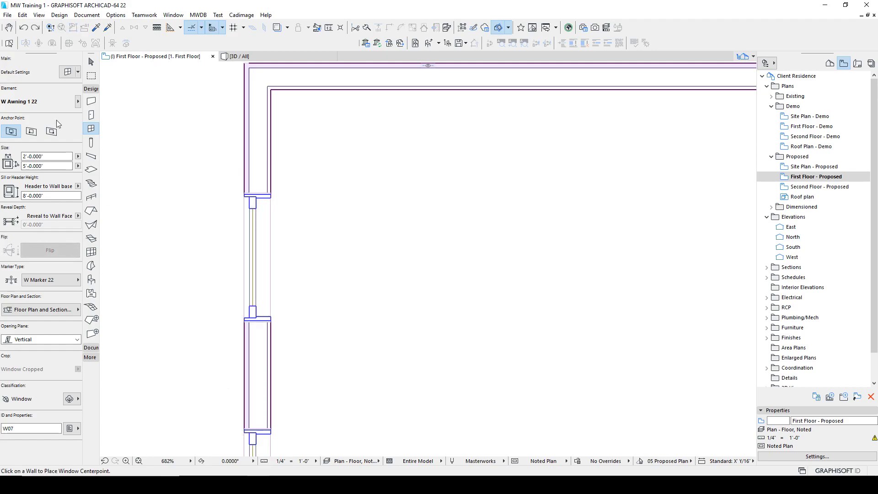
click(91, 116)
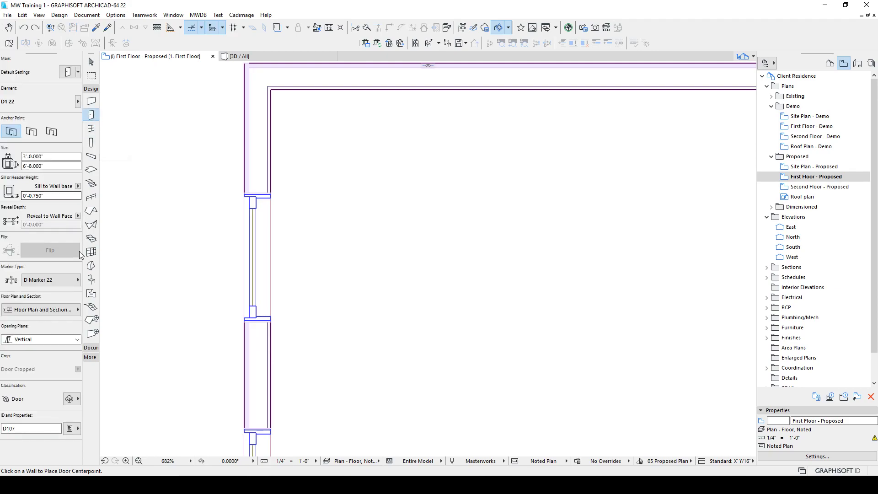
click(67, 72)
Step: Browse the metal, wood entrance and wood internal door types in the library, enlarging the door settings dialog
mouse_move(405, 221)
mouse_down()
mouse_move(403, 298)
mouse_move(415, 234)
mouse_up()
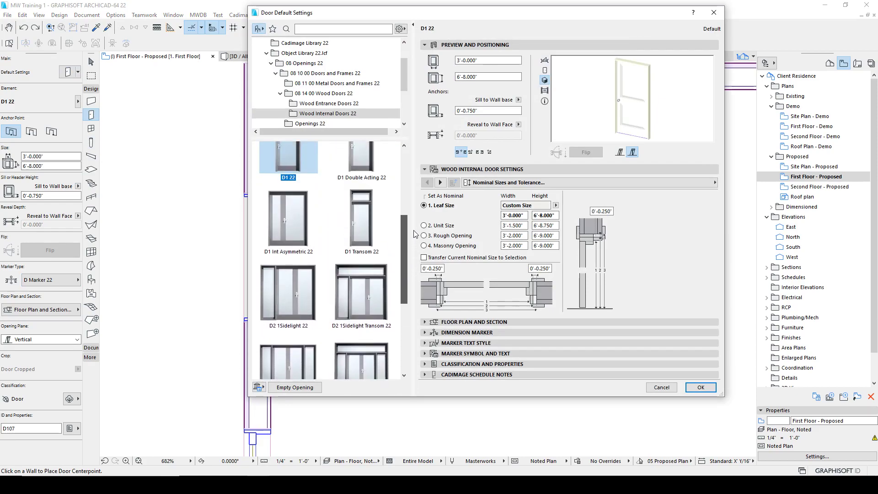
mouse_move(346, 252)
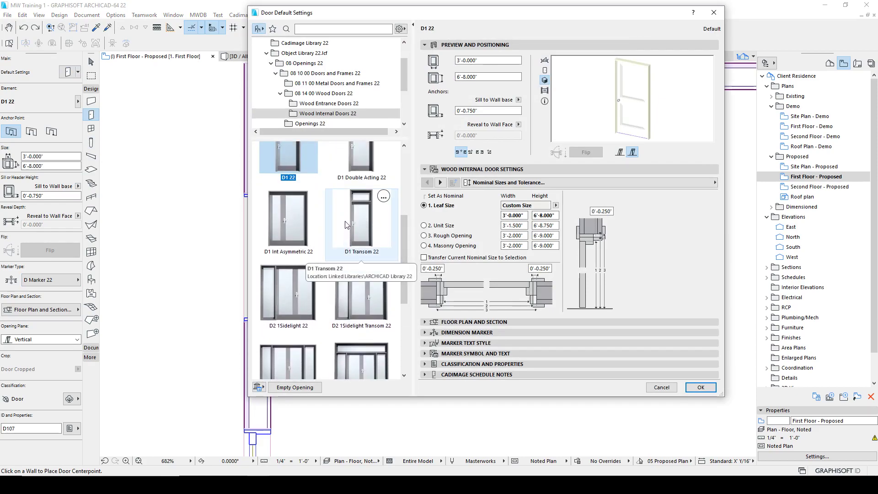
click(286, 83)
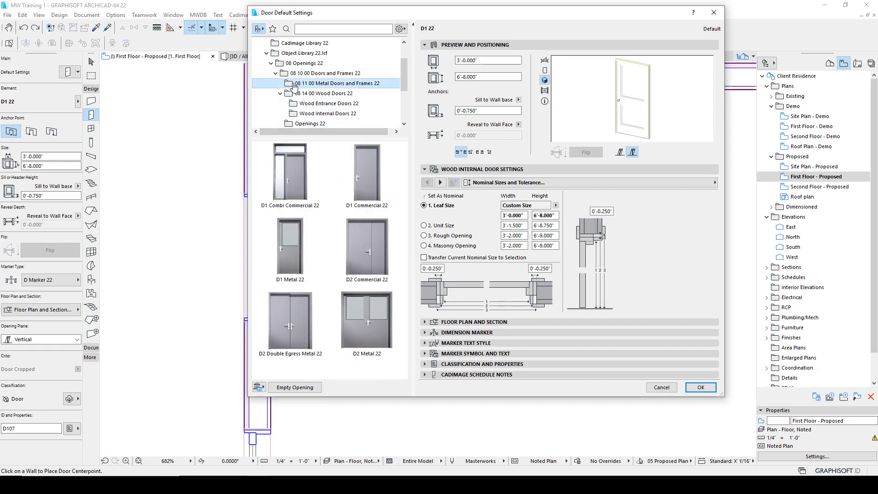
click(319, 94)
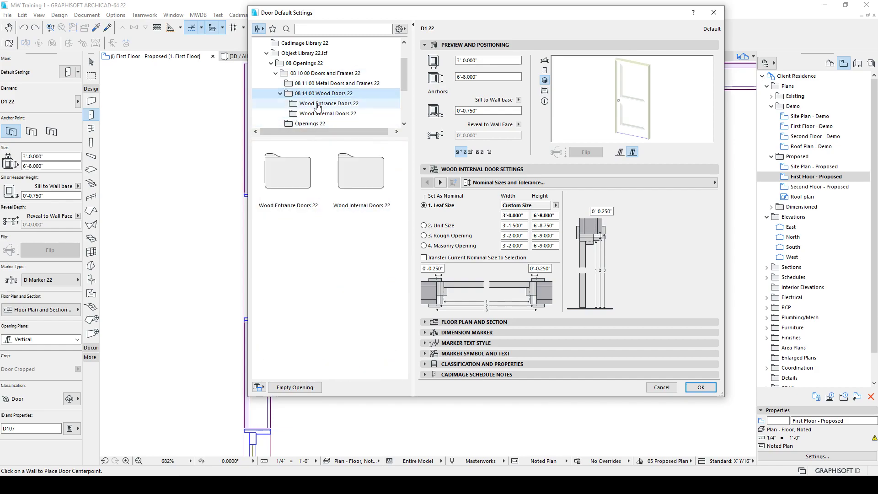
click(322, 104)
click(328, 114)
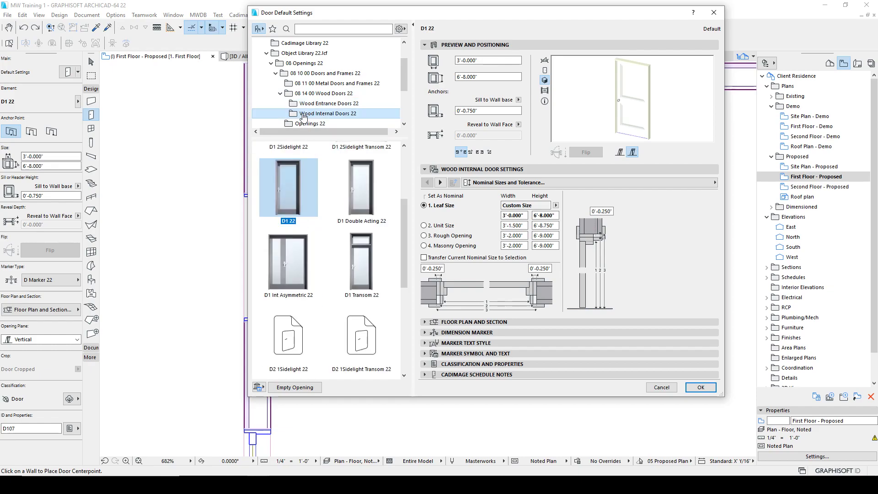
scroll(402, 224, down, 2)
scroll(399, 223, down, 3)
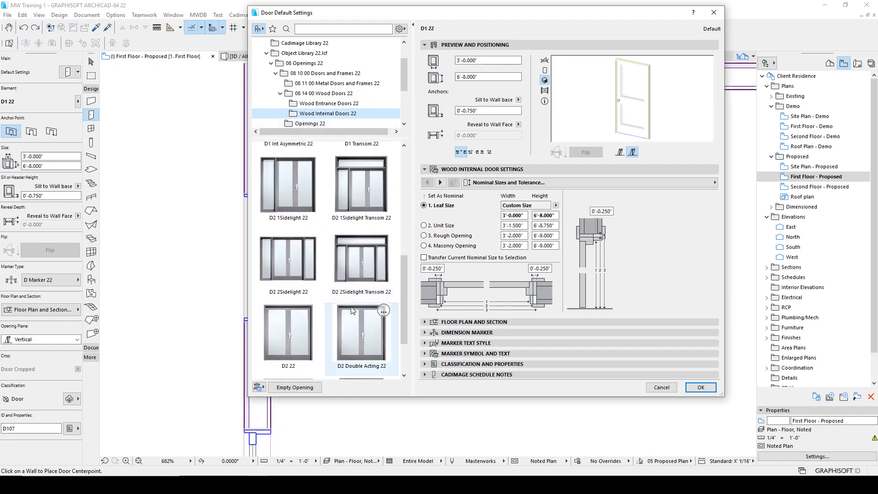
scroll(363, 278, up, 3)
drag(409, 397, 409, 466)
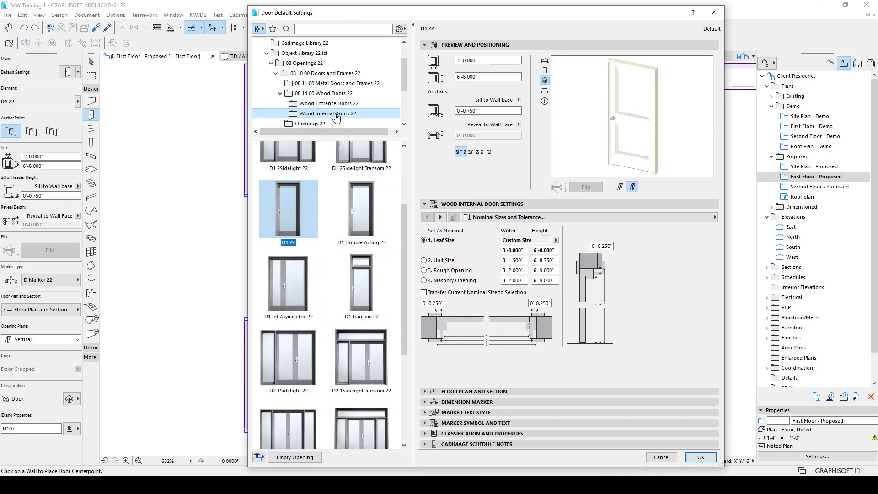
scroll(338, 112, down, 1)
Step: Browse the library's Openings 22, Specialty Doors and Frames 22, and Entrances and Storefronts door types, previewing the Ogee-Centered Door Opening
click(312, 94)
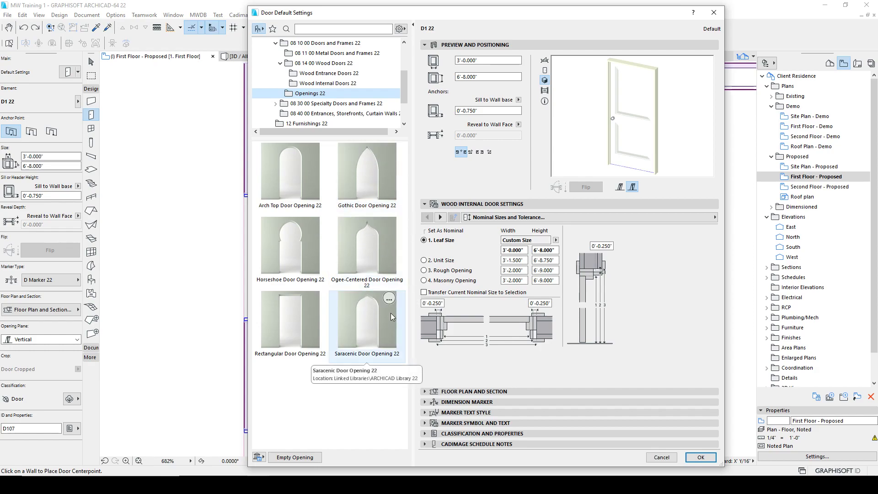
click(388, 256)
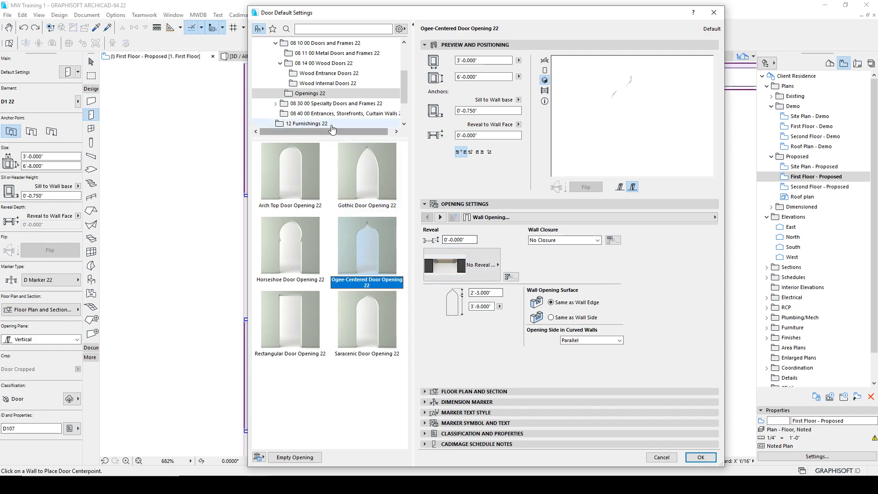
click(329, 103)
click(276, 104)
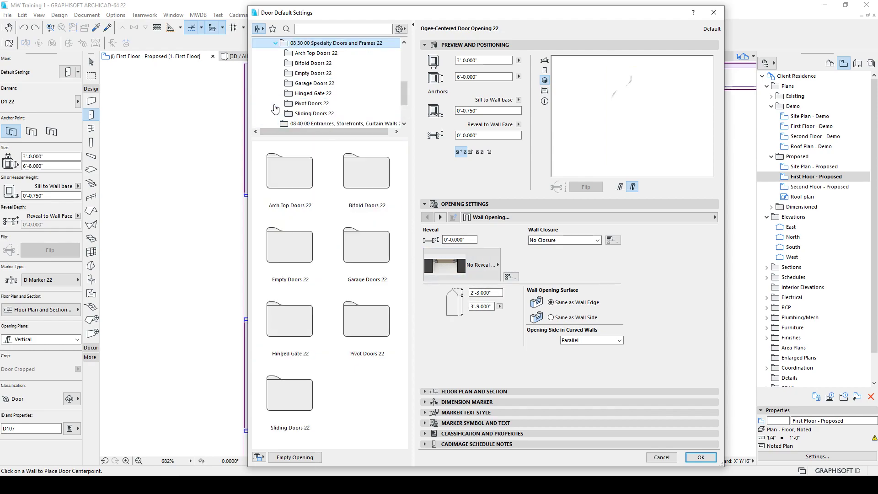
key(Down)
key(Down)
click(309, 74)
click(309, 84)
click(309, 94)
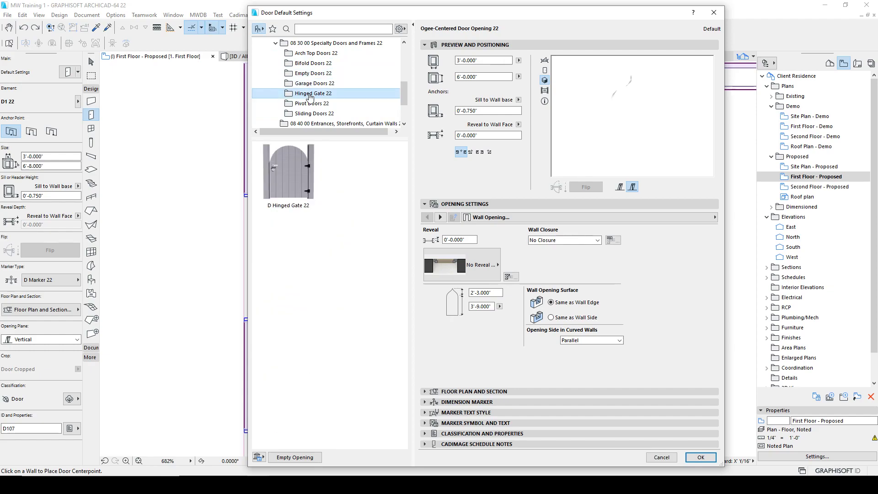
click(307, 104)
click(303, 114)
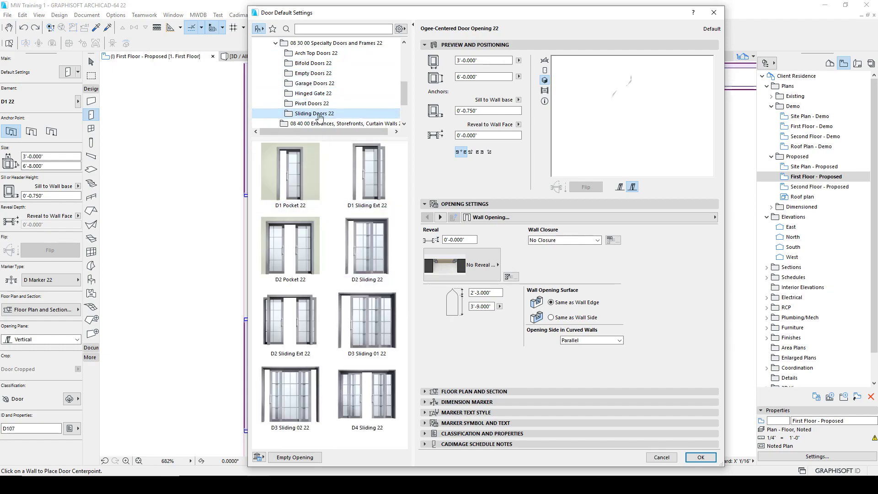
click(293, 123)
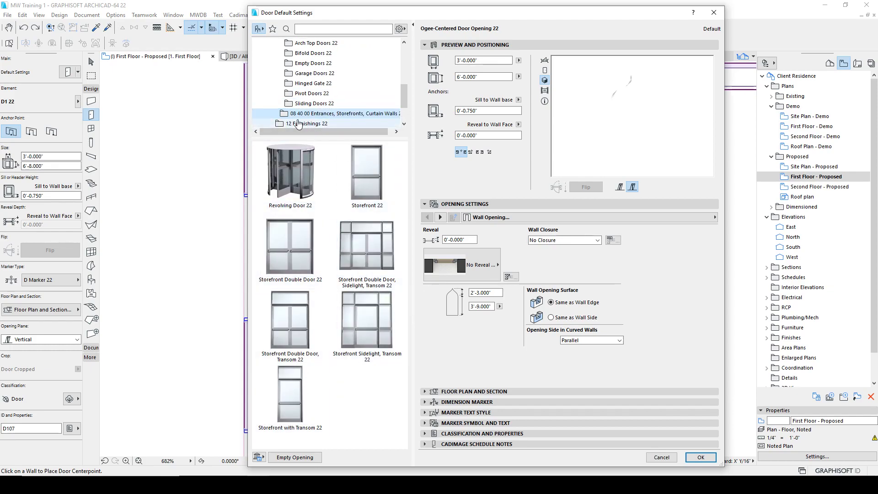
scroll(302, 91, up, 3)
click(280, 84)
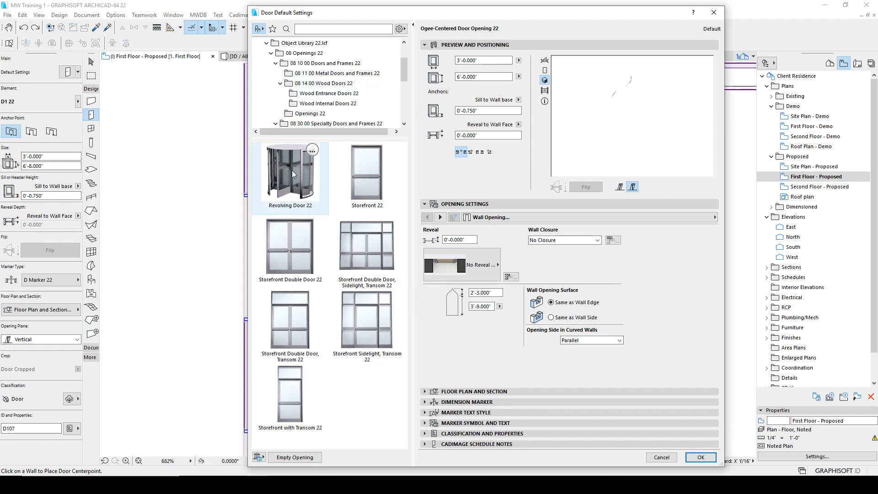
Step: Select the D1 22 wood internal door and view its Frame and Leaf settings
click(311, 103)
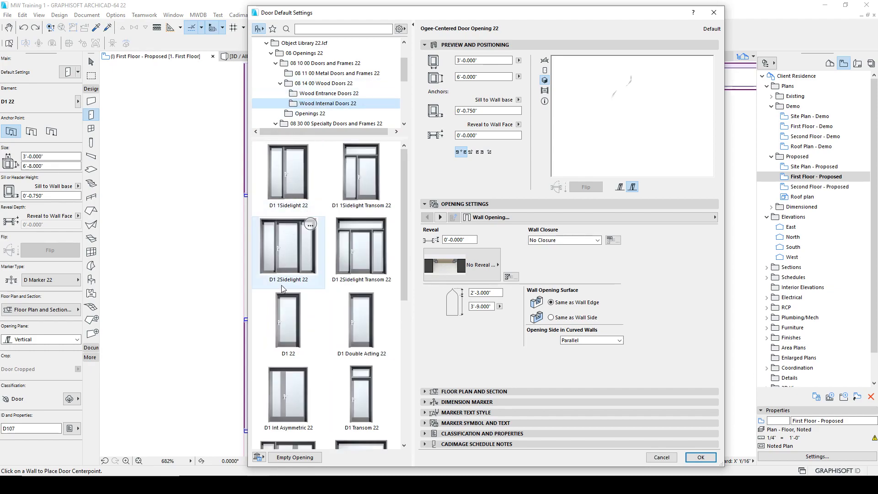
click(290, 310)
click(494, 220)
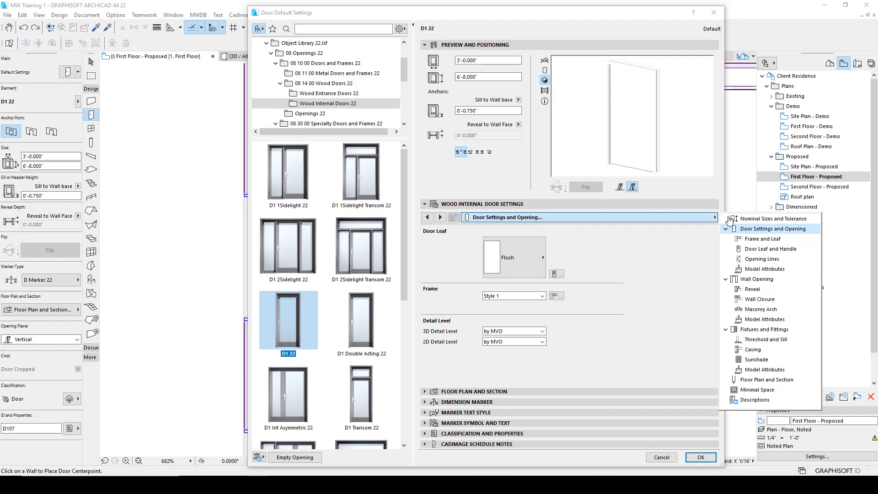
click(763, 239)
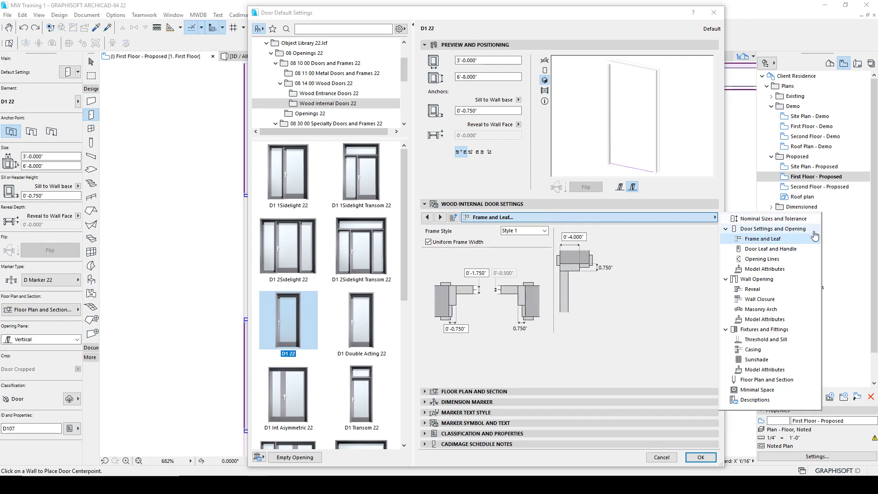
Step: Try the No Grid, Standard 3 Panel and Standard 4 Panel leaves on the door, and view its Opening Lines settings
click(793, 230)
click(538, 248)
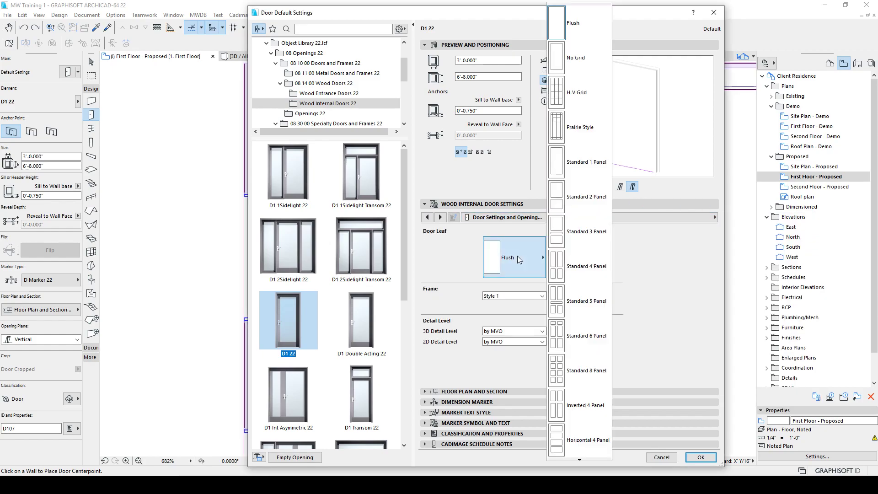
click(574, 64)
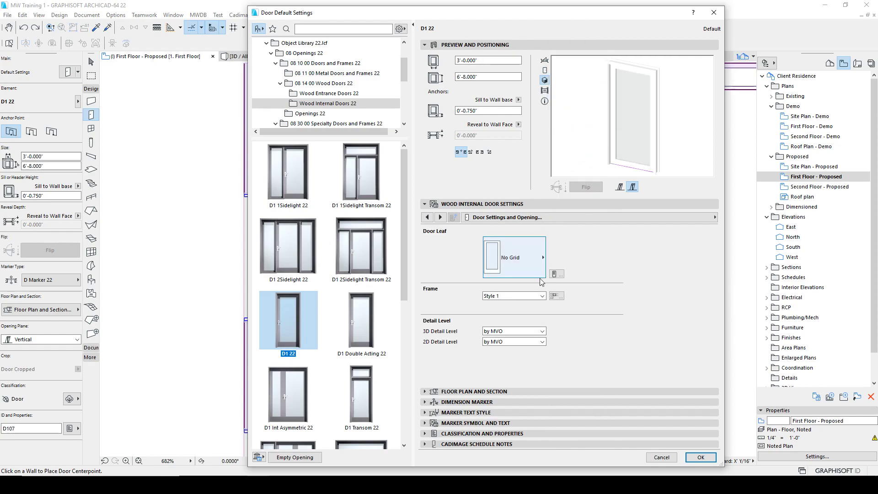
click(515, 257)
key(Escape)
click(537, 257)
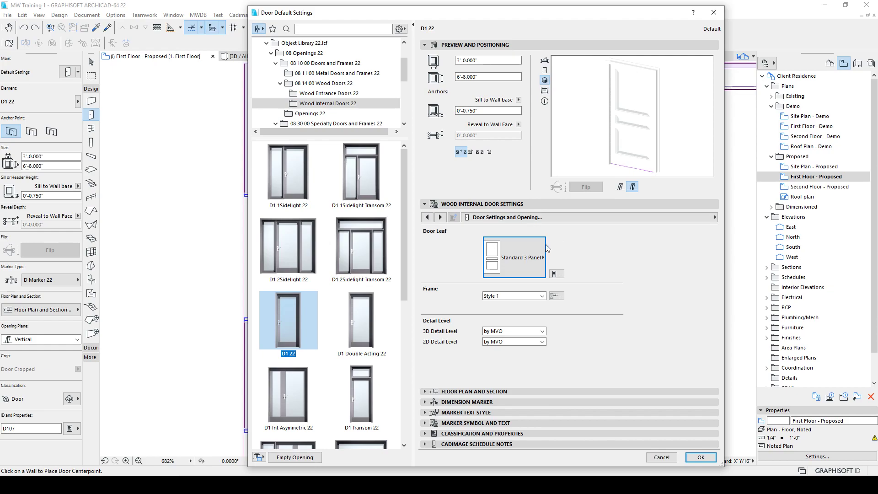
click(578, 263)
click(518, 217)
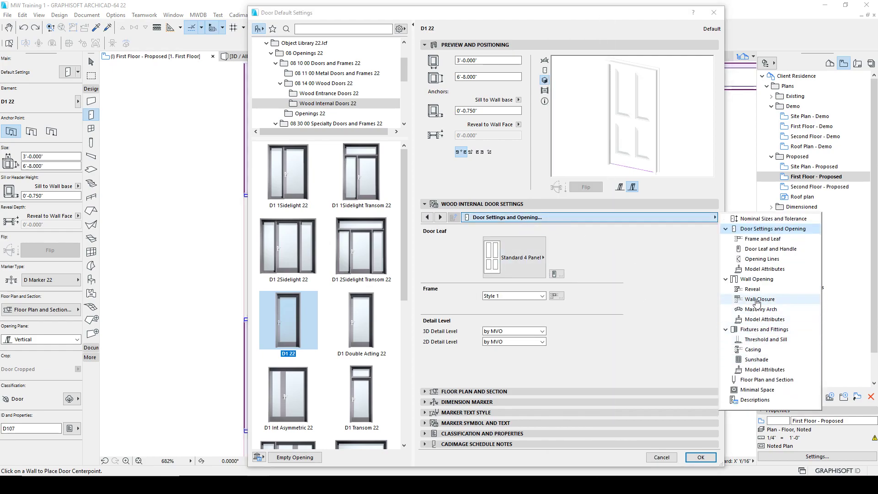
click(760, 259)
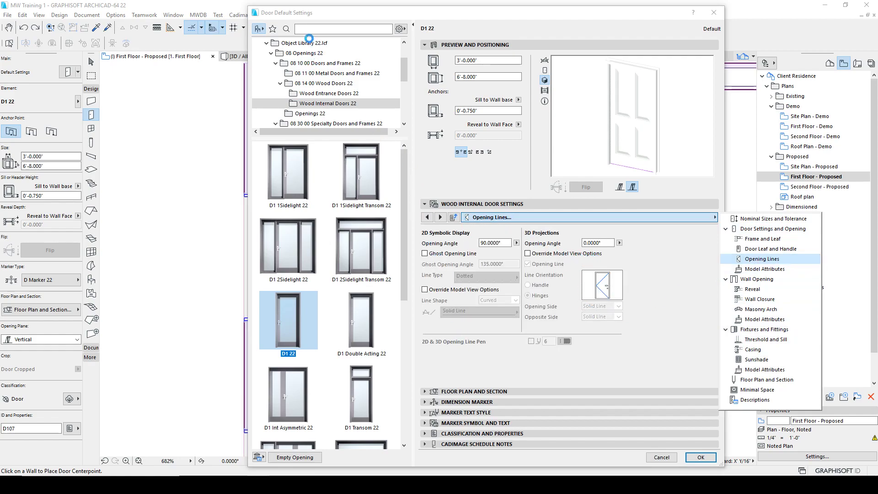
Step: Save the current door settings as a new favorite named Temp
click(273, 29)
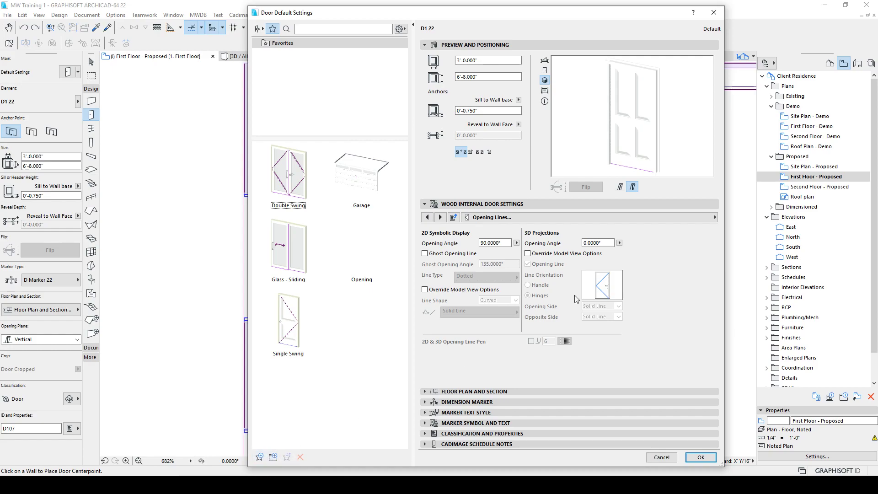
click(261, 456)
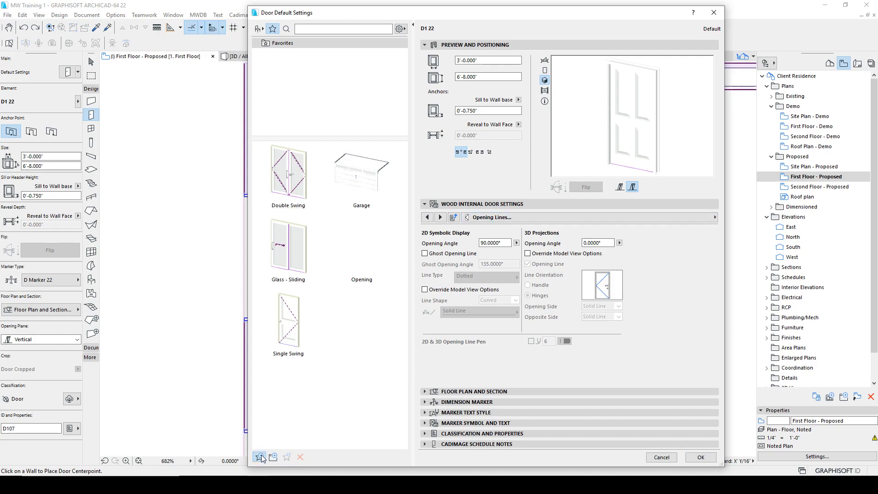
text(Te)
click(480, 188)
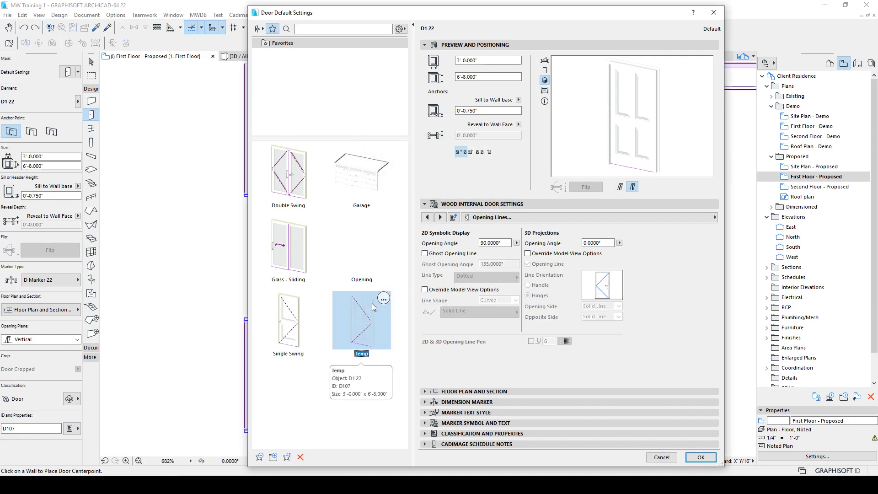
Step: Delete the Temp door favorite and close the door default settings without applying them
click(302, 457)
click(448, 131)
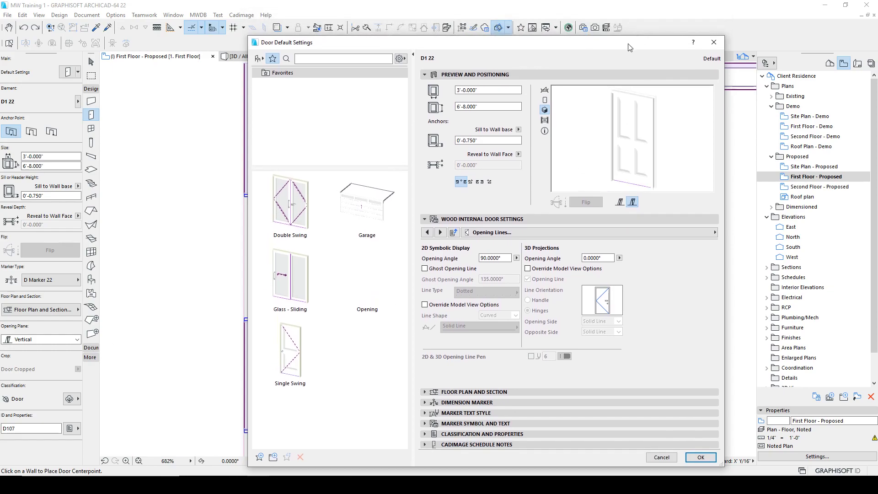
drag(644, 33, 631, 12)
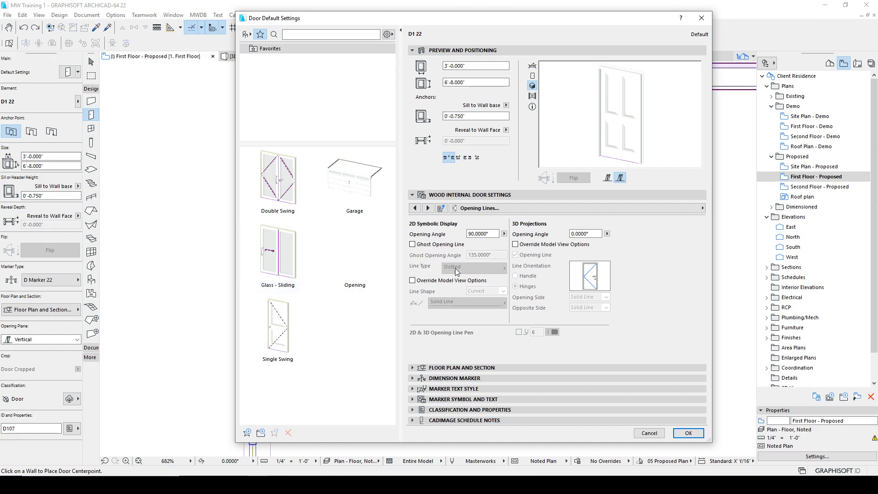
click(702, 18)
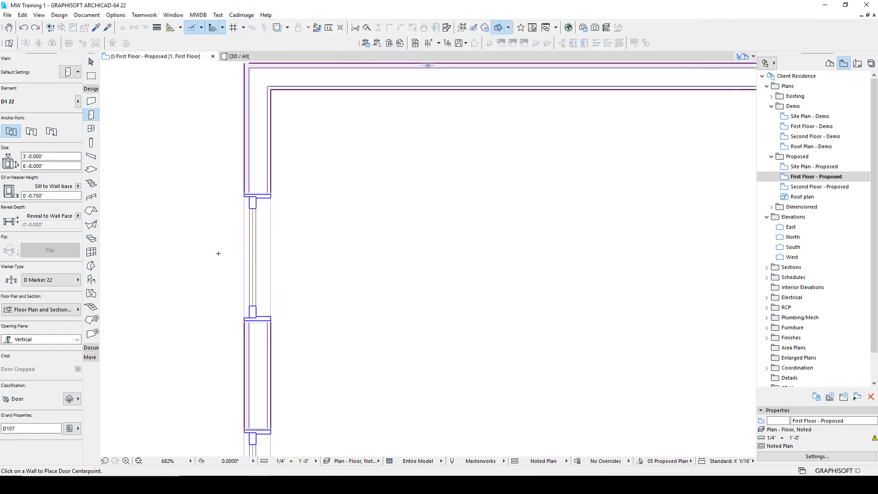
scroll(218, 253, down, 5)
middle_drag(265, 278, 235, 212)
click(240, 248)
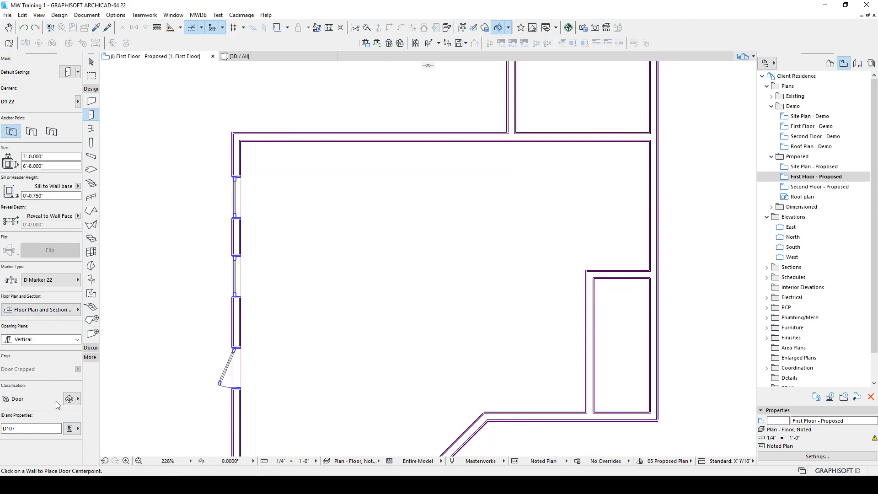
scroll(248, 375, down, 1)
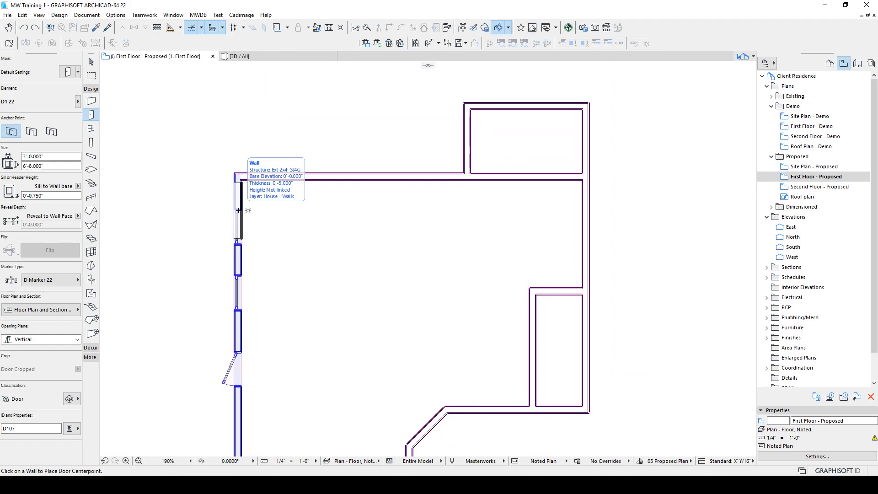
Step: Open the window default settings and browse the opening shapes in the Openings 22 library folder
click(91, 129)
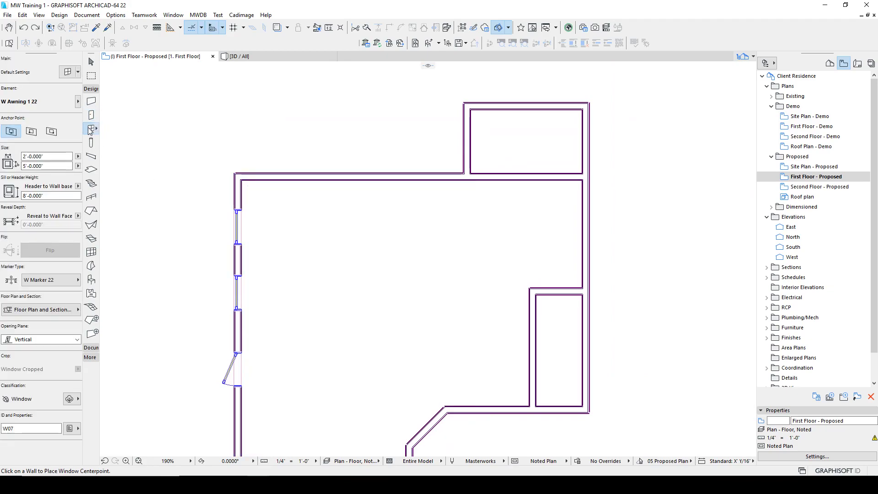
click(67, 72)
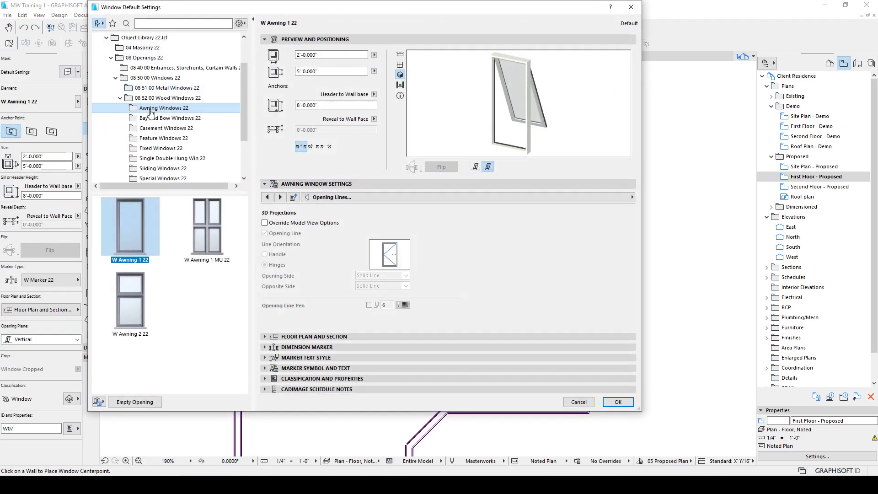
click(150, 128)
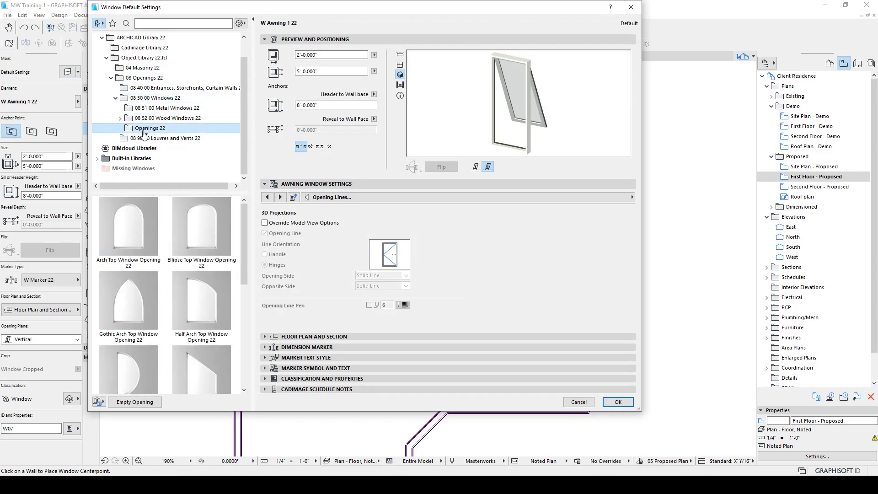
scroll(174, 284, down, 3)
scroll(186, 336, down, 3)
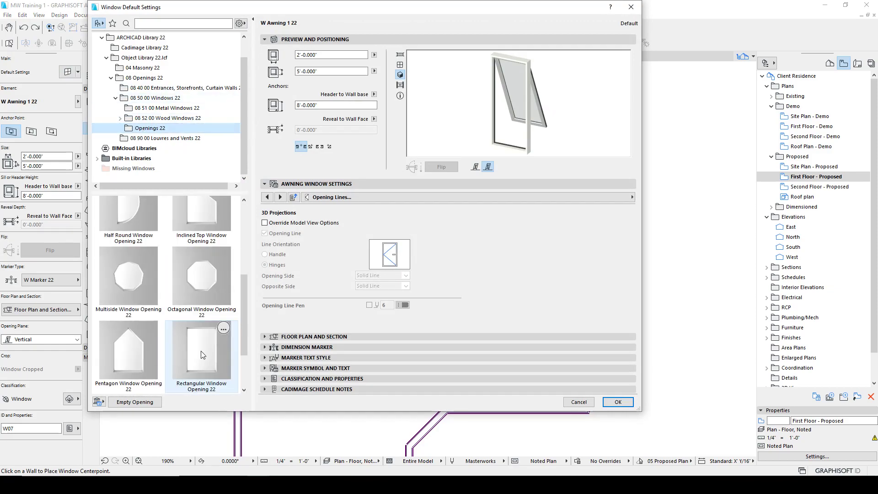
scroll(222, 358, down, 3)
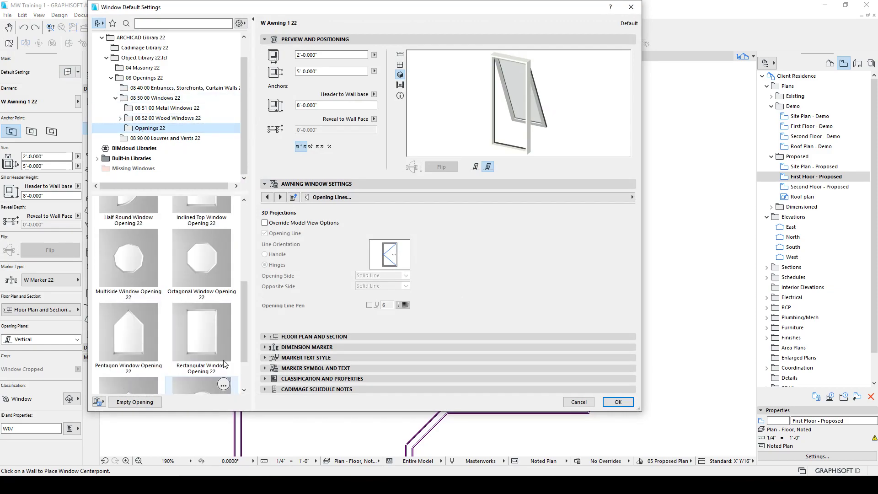
scroll(224, 358, up, 1)
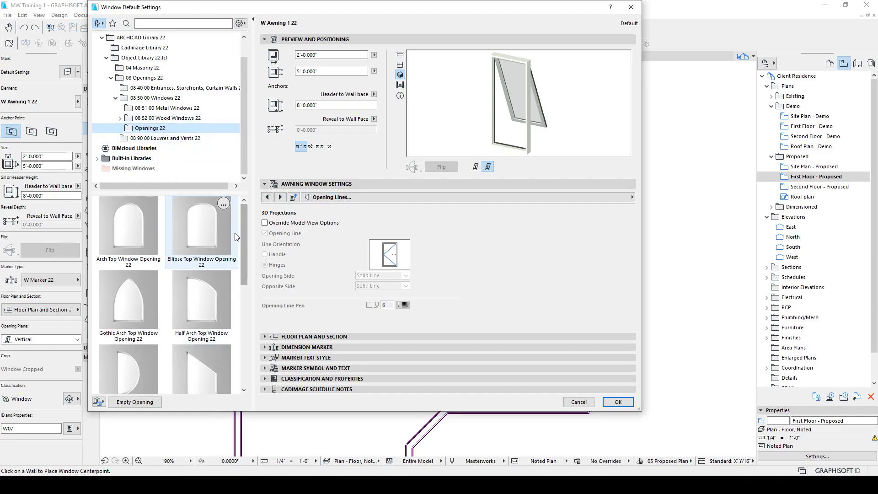
drag(243, 228, 235, 178)
Step: Search the window library for niche, view the W Niche 22 and W Niche Round 22 parts, and close the settings without applying them
click(127, 23)
text(niche)
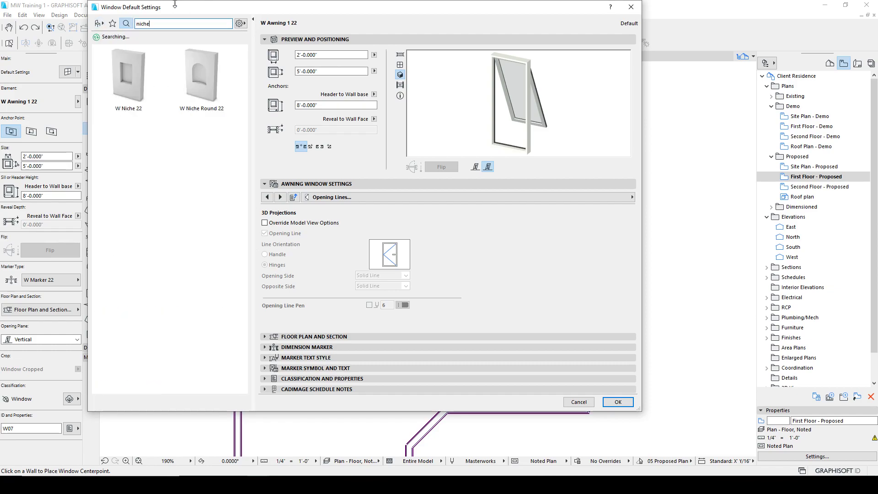
click(138, 76)
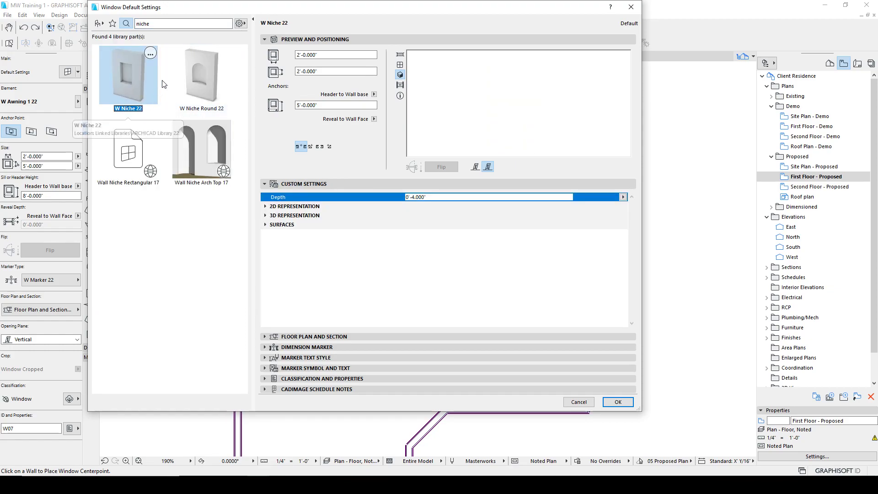
click(196, 78)
click(131, 83)
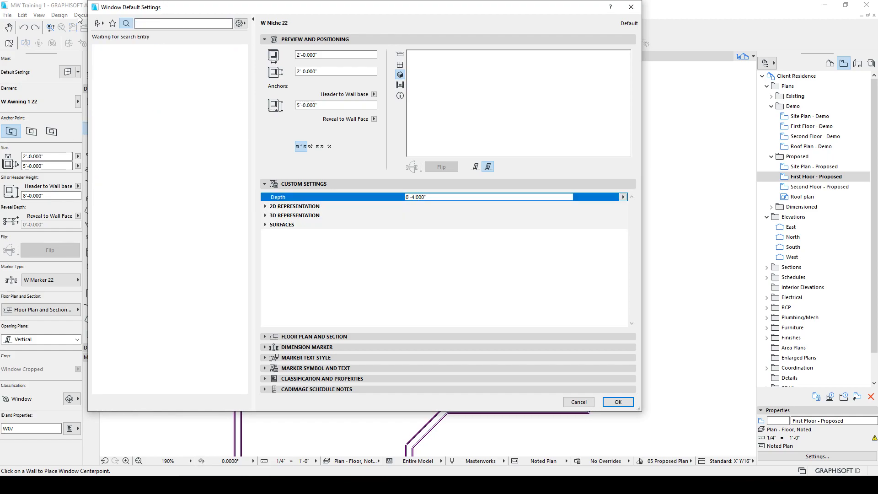
key(Escape)
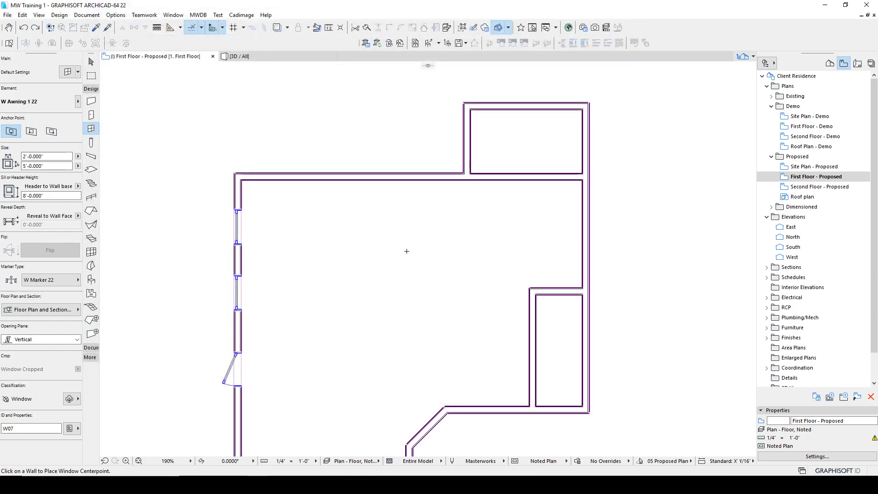
click(77, 101)
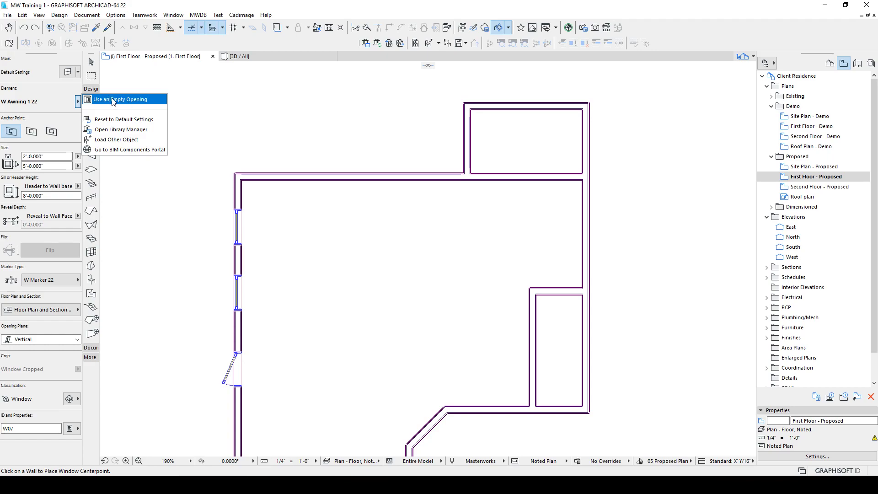
click(56, 104)
scroll(319, 190, down, 4)
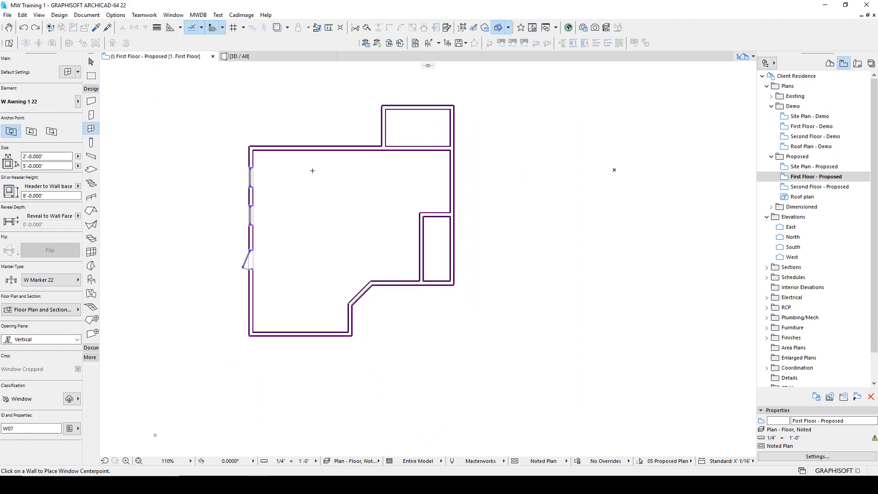
middle_drag(219, 234, 266, 254)
scroll(298, 194, up, 4)
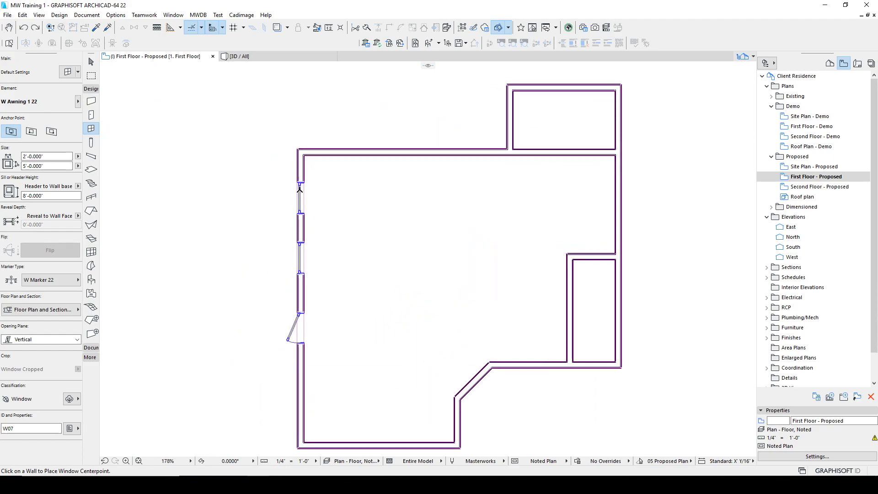
Step: Select the awning window nearest the upper corner of the door wall to view its information, and clear the selection
click(91, 63)
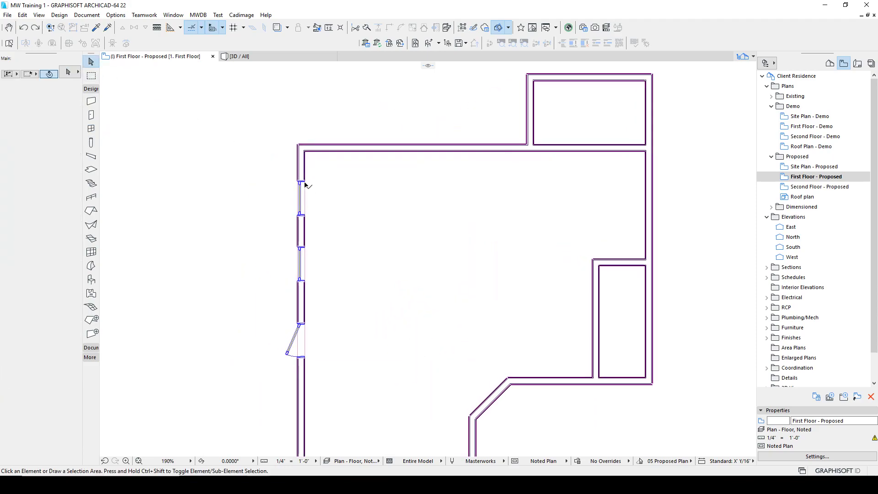
click(305, 184)
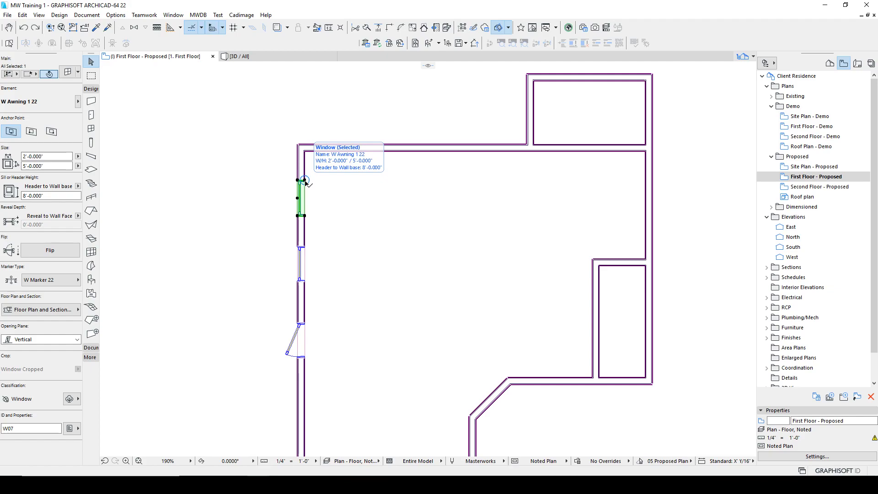
click(239, 175)
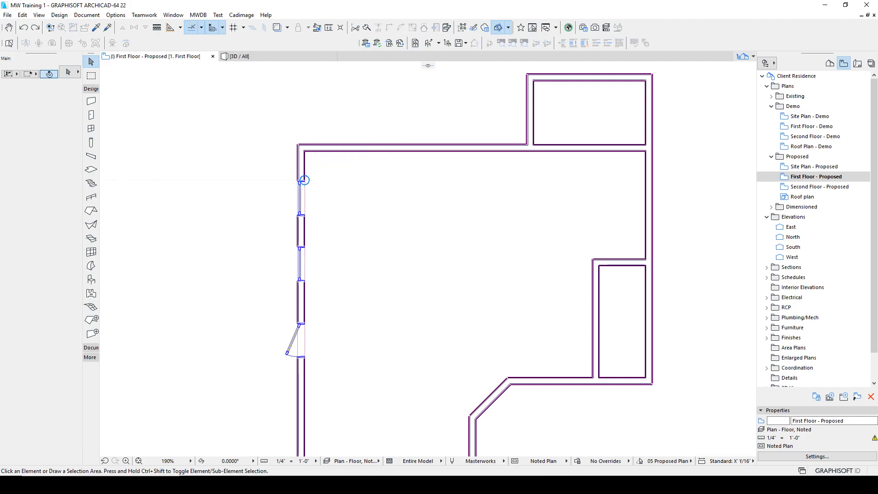